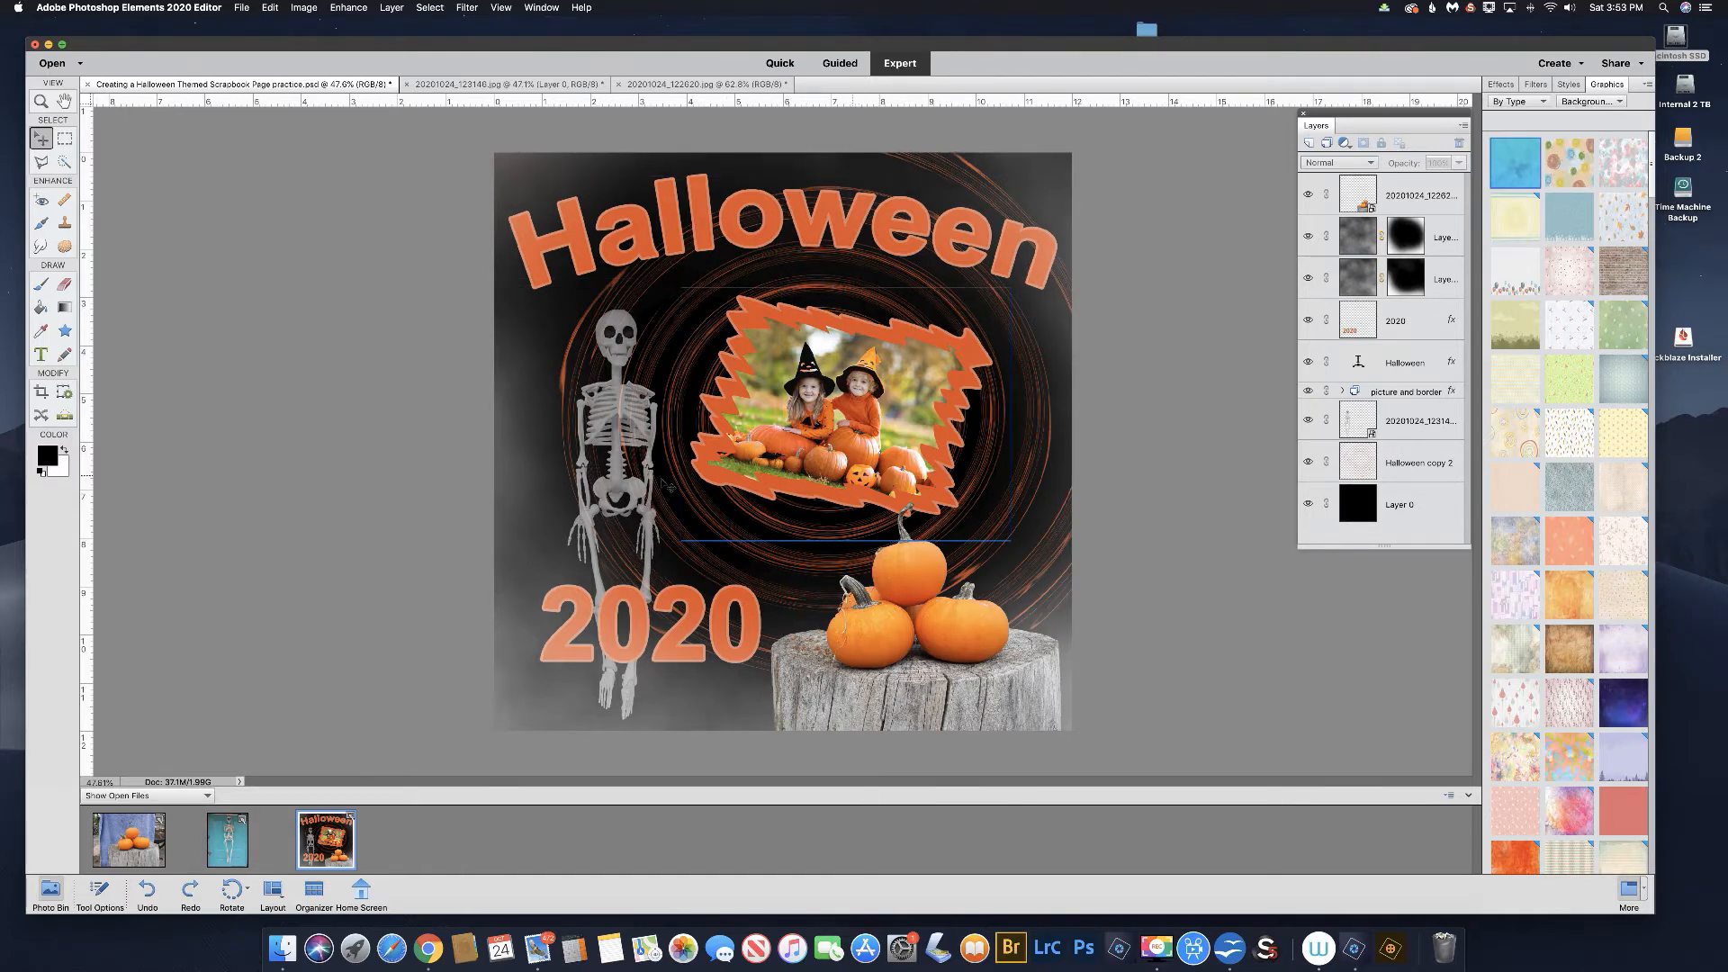
Step: Open the pumpkin photo and select the pumpkins and tree stump with the Quick Selection tool at 40 px
left_click(130, 837)
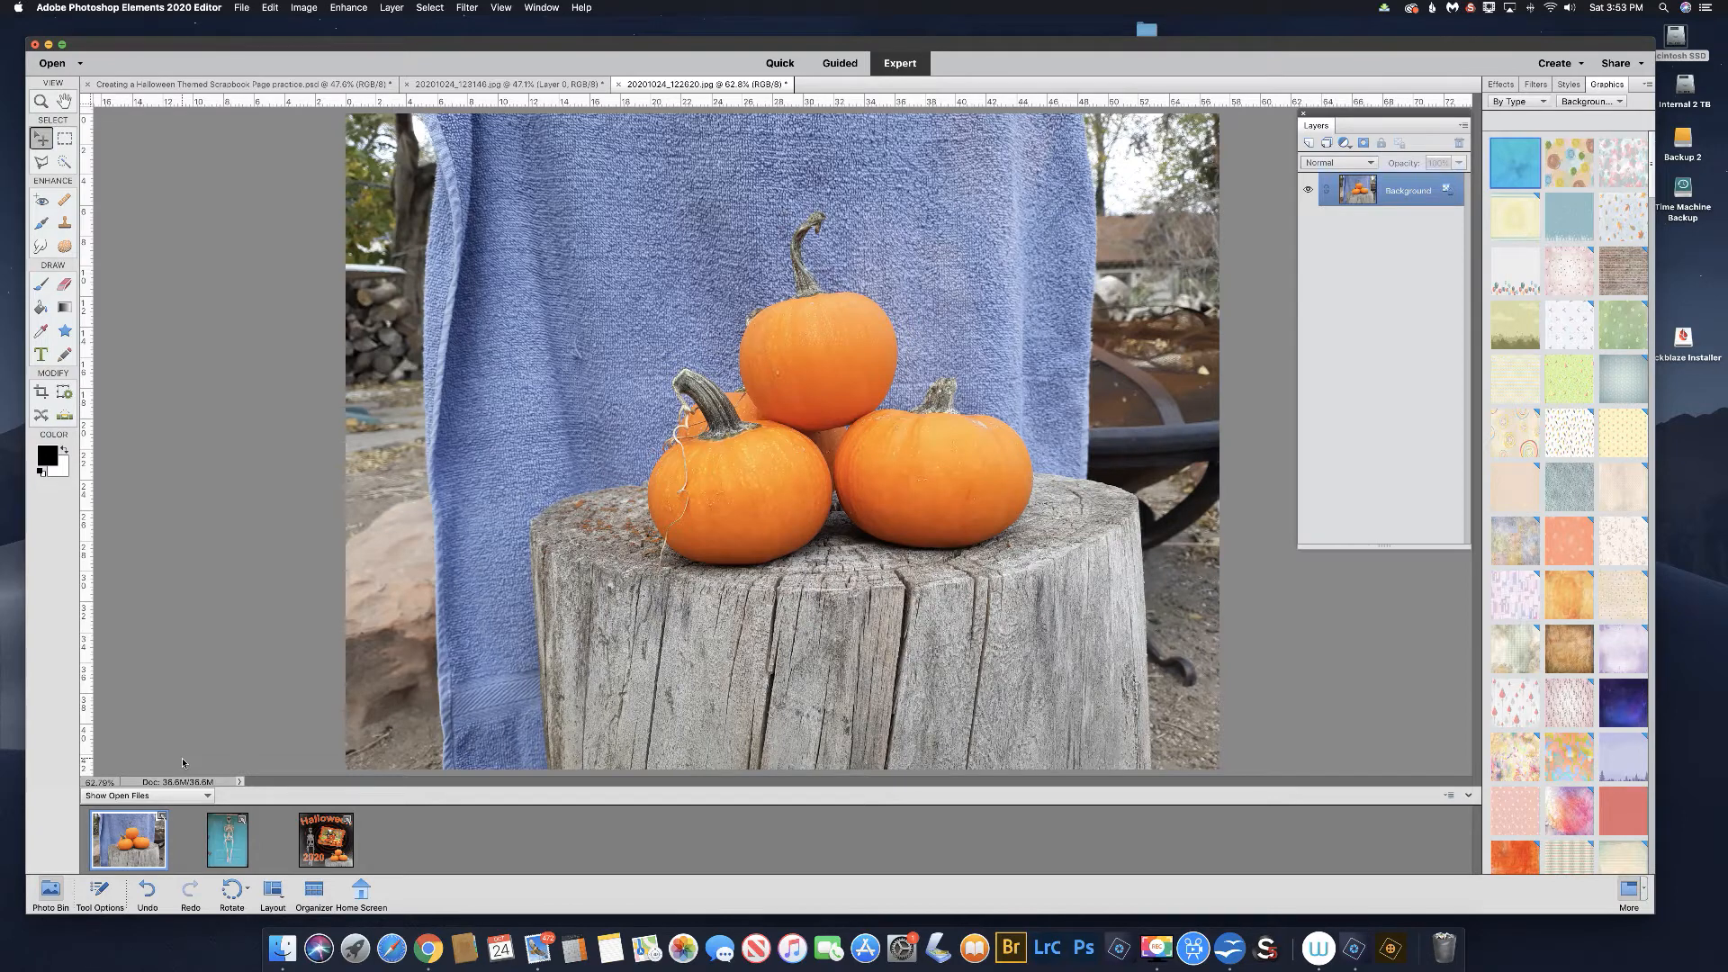
left_click(65, 164)
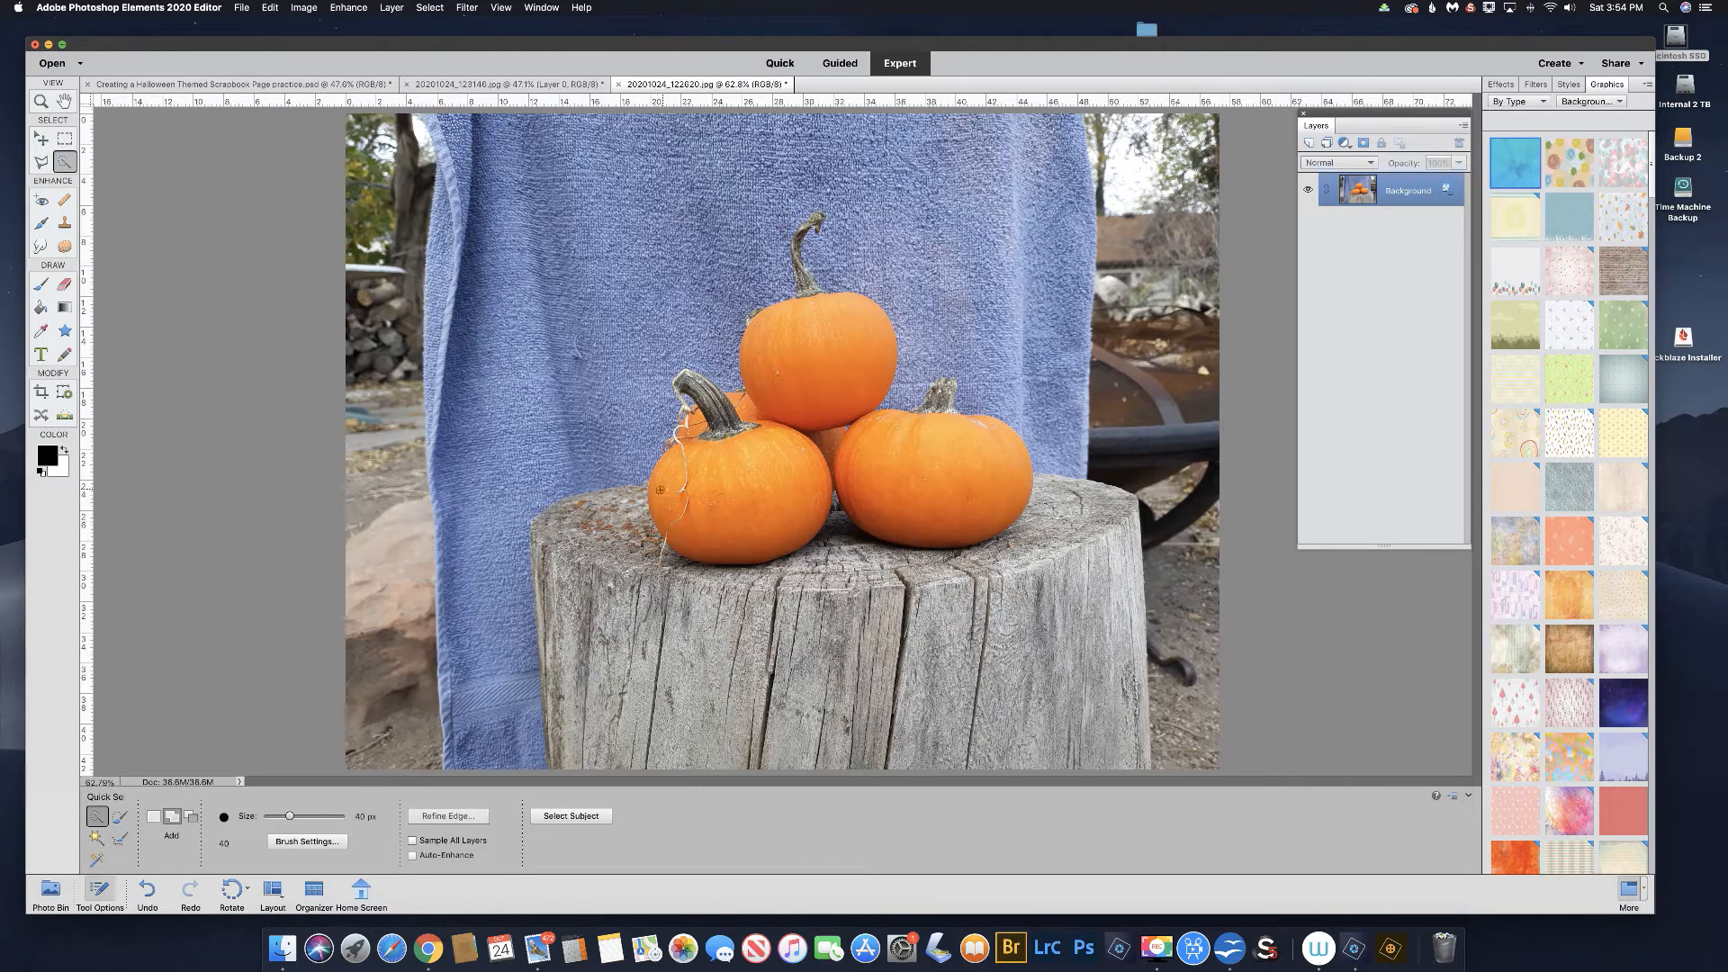
left_click_drag(640, 492, 549, 522)
mouse_move(922, 769)
left_mouse_down()
mouse_move(1146, 761)
mouse_move(1139, 539)
mouse_move(1122, 497)
mouse_move(1008, 469)
mouse_move(994, 424)
mouse_move(926, 428)
mouse_move(867, 402)
mouse_move(865, 327)
mouse_move(791, 316)
mouse_move(805, 300)
left_mouse_up()
Step: Clean up the selection around the top pumpkin's curved stem with a 25 px brush, subtracting the towel inside the hook
key("super+equal")
key("super+equal")
key("super+equal")
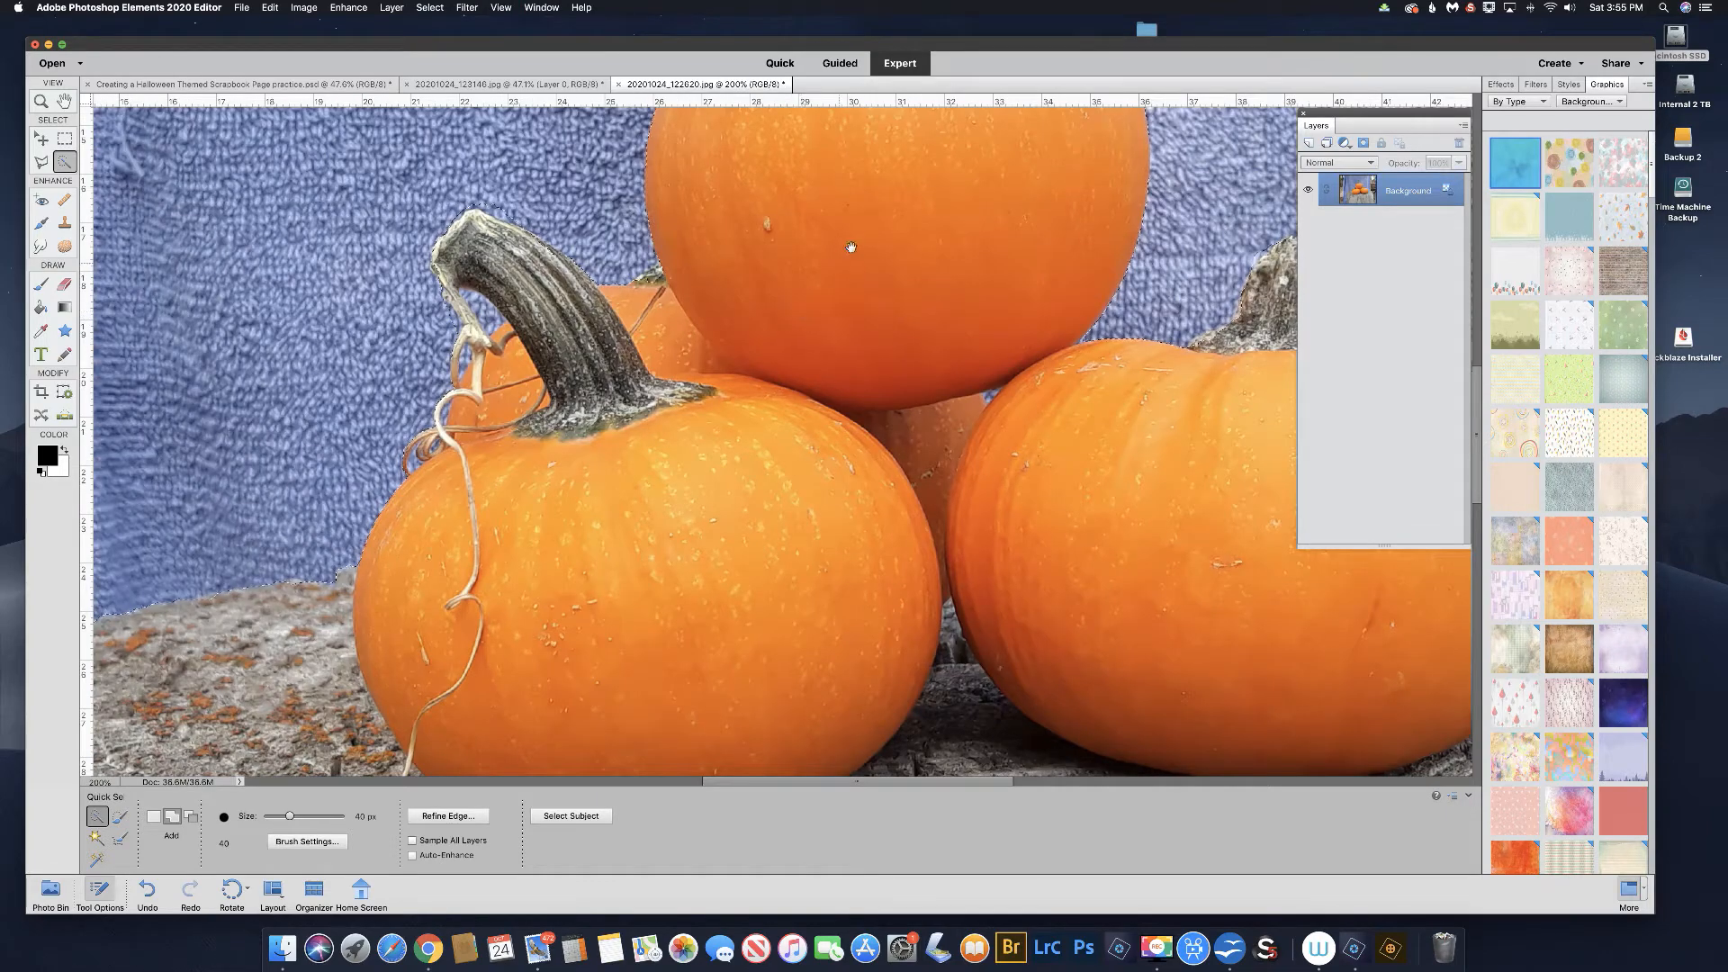
left_click_drag(842, 293, 746, 603)
left_click_drag(805, 365, 814, 572)
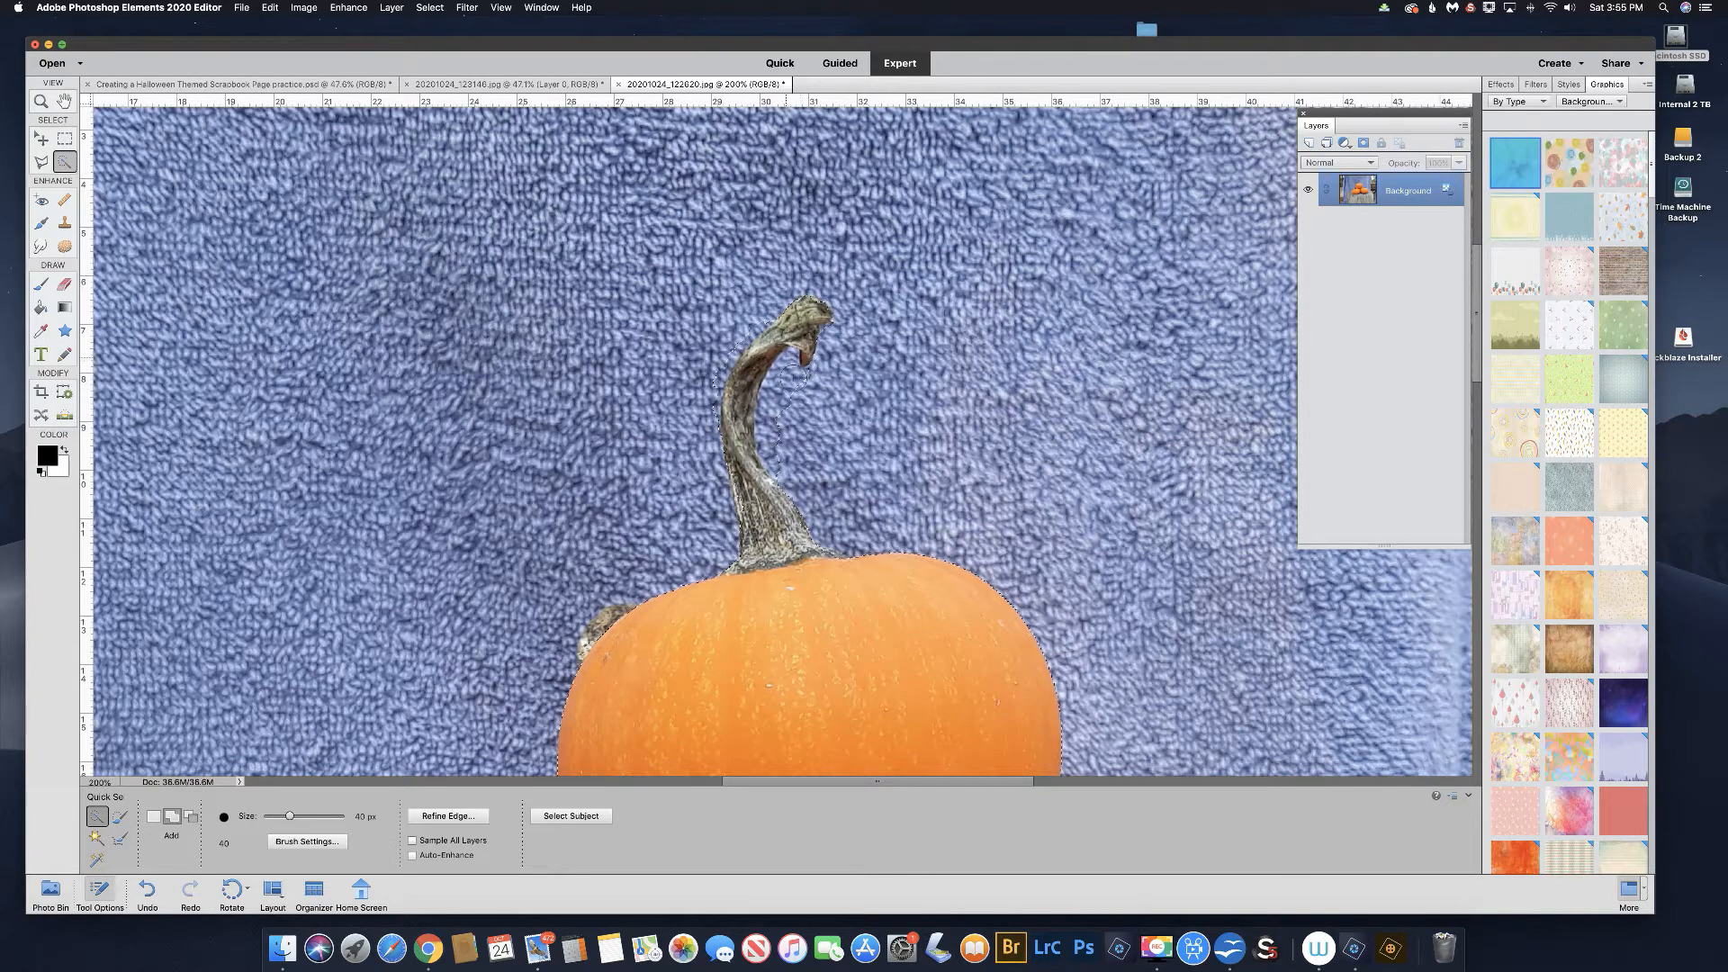
key("alt")
left_click(803, 352)
left_click_drag(806, 373, 799, 372)
key("alt")
key("alt")
mouse_move(770, 318)
left_mouse_down()
mouse_move(708, 467)
mouse_move(817, 504)
mouse_move(764, 433)
left_mouse_up()
mouse_move(826, 373)
left_mouse_down()
mouse_move(910, 294)
mouse_move(873, 345)
mouse_move(936, 320)
left_mouse_up()
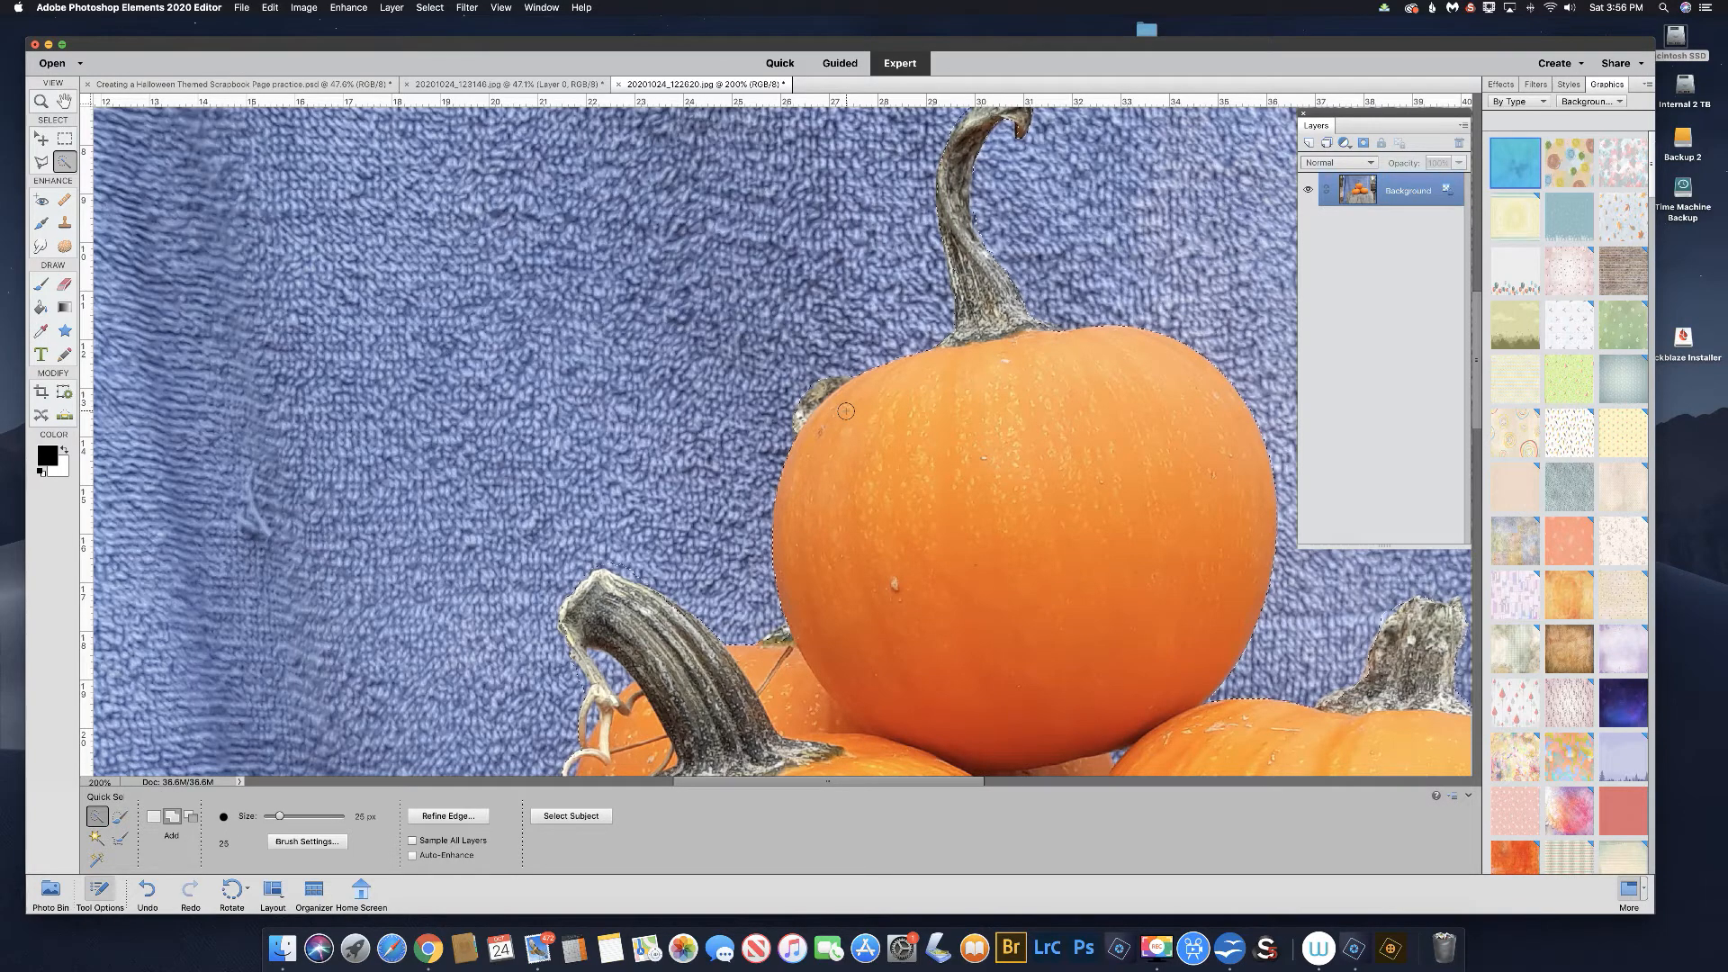
Step: Examine the selection edge down the left side of the pumpkins and stump to the photo's lower edge
key("alt")
key("space")
left_click_drag(872, 406, 923, 250)
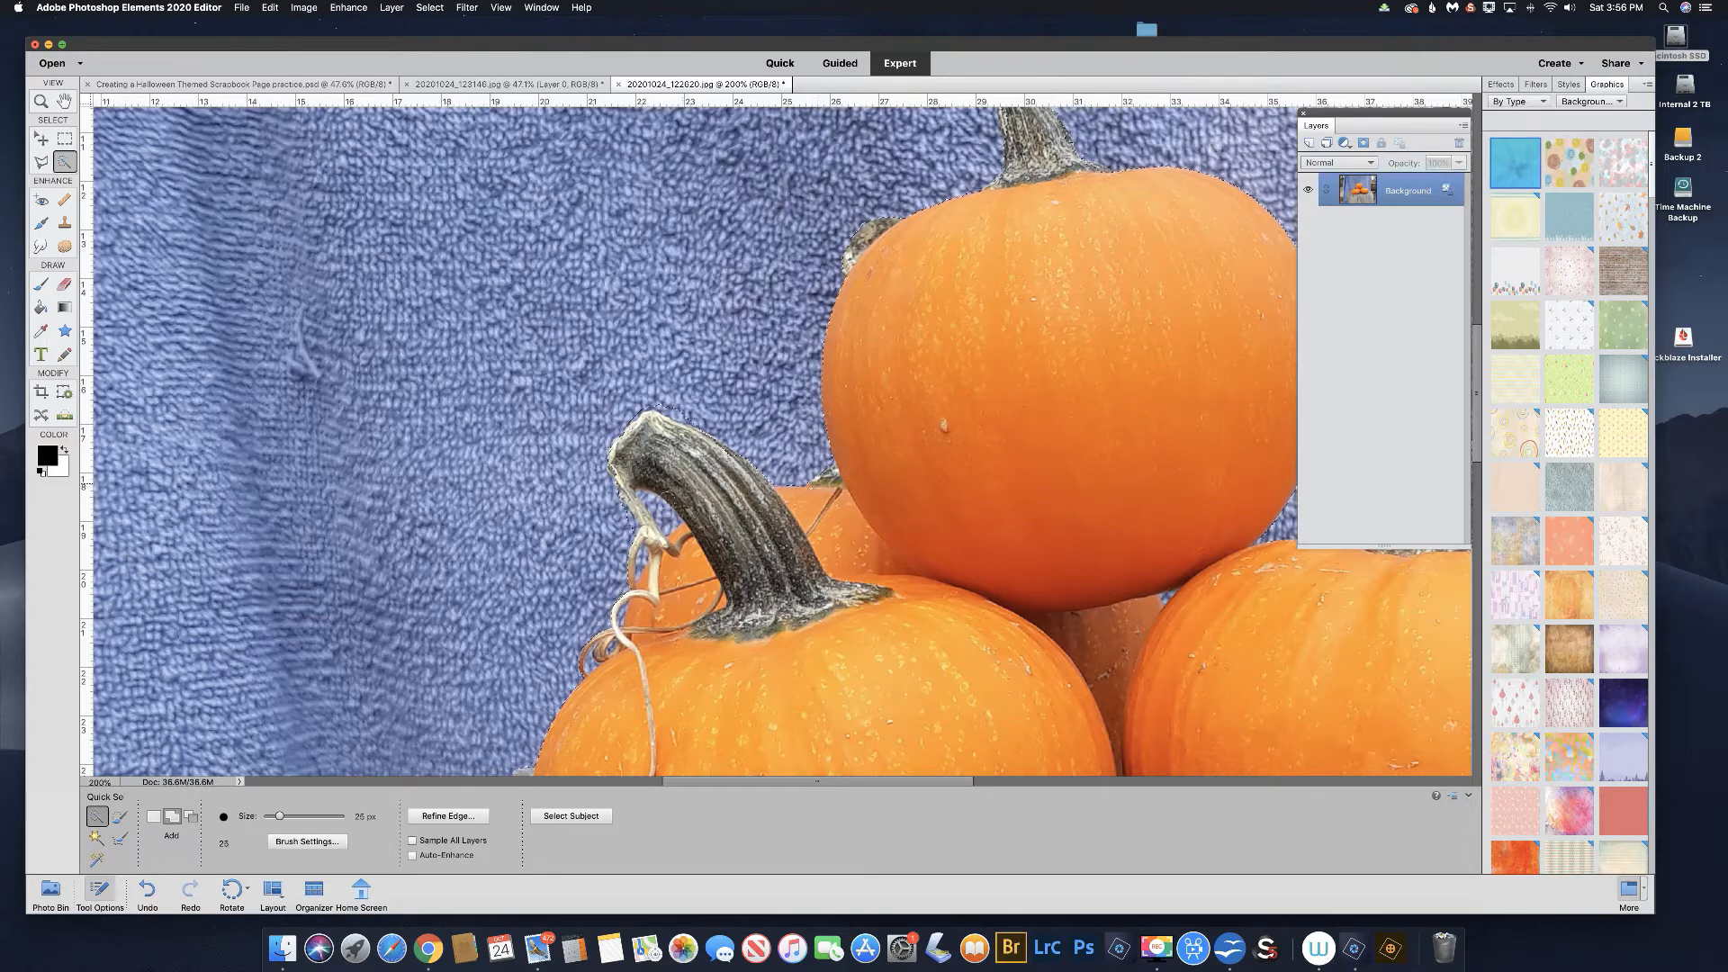
key("space")
left_click_drag(711, 549, 746, 367)
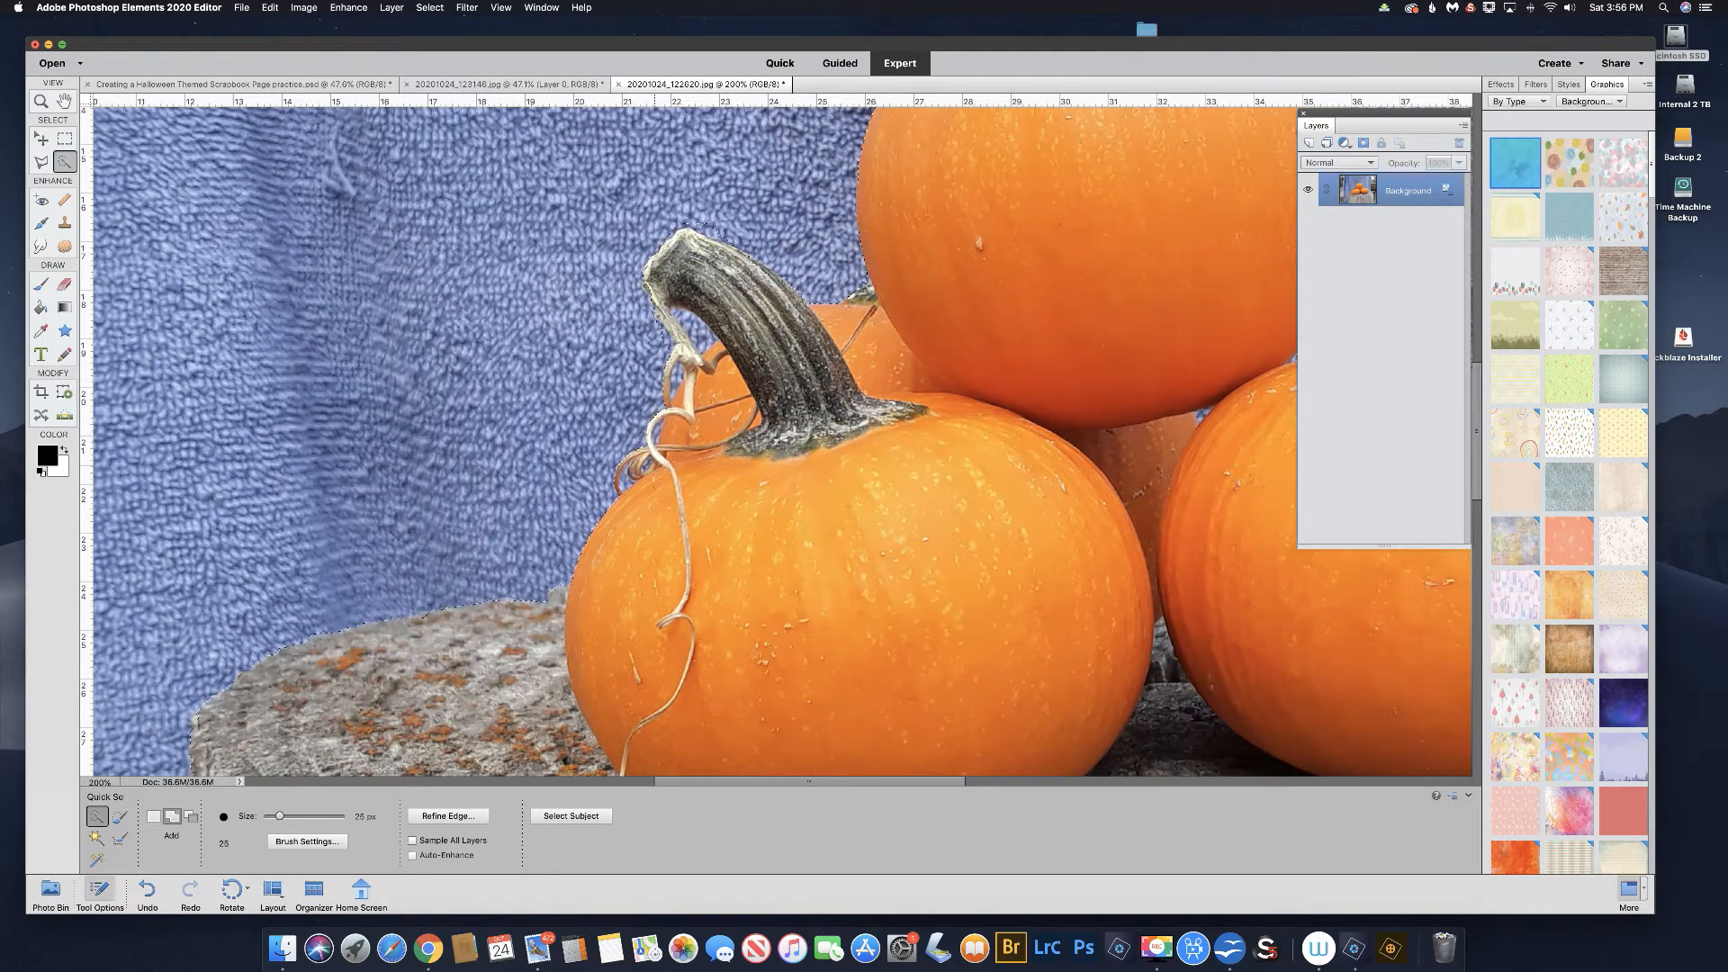
key("space")
left_click_drag(547, 580, 720, 398)
left_click_drag(570, 462, 718, 225)
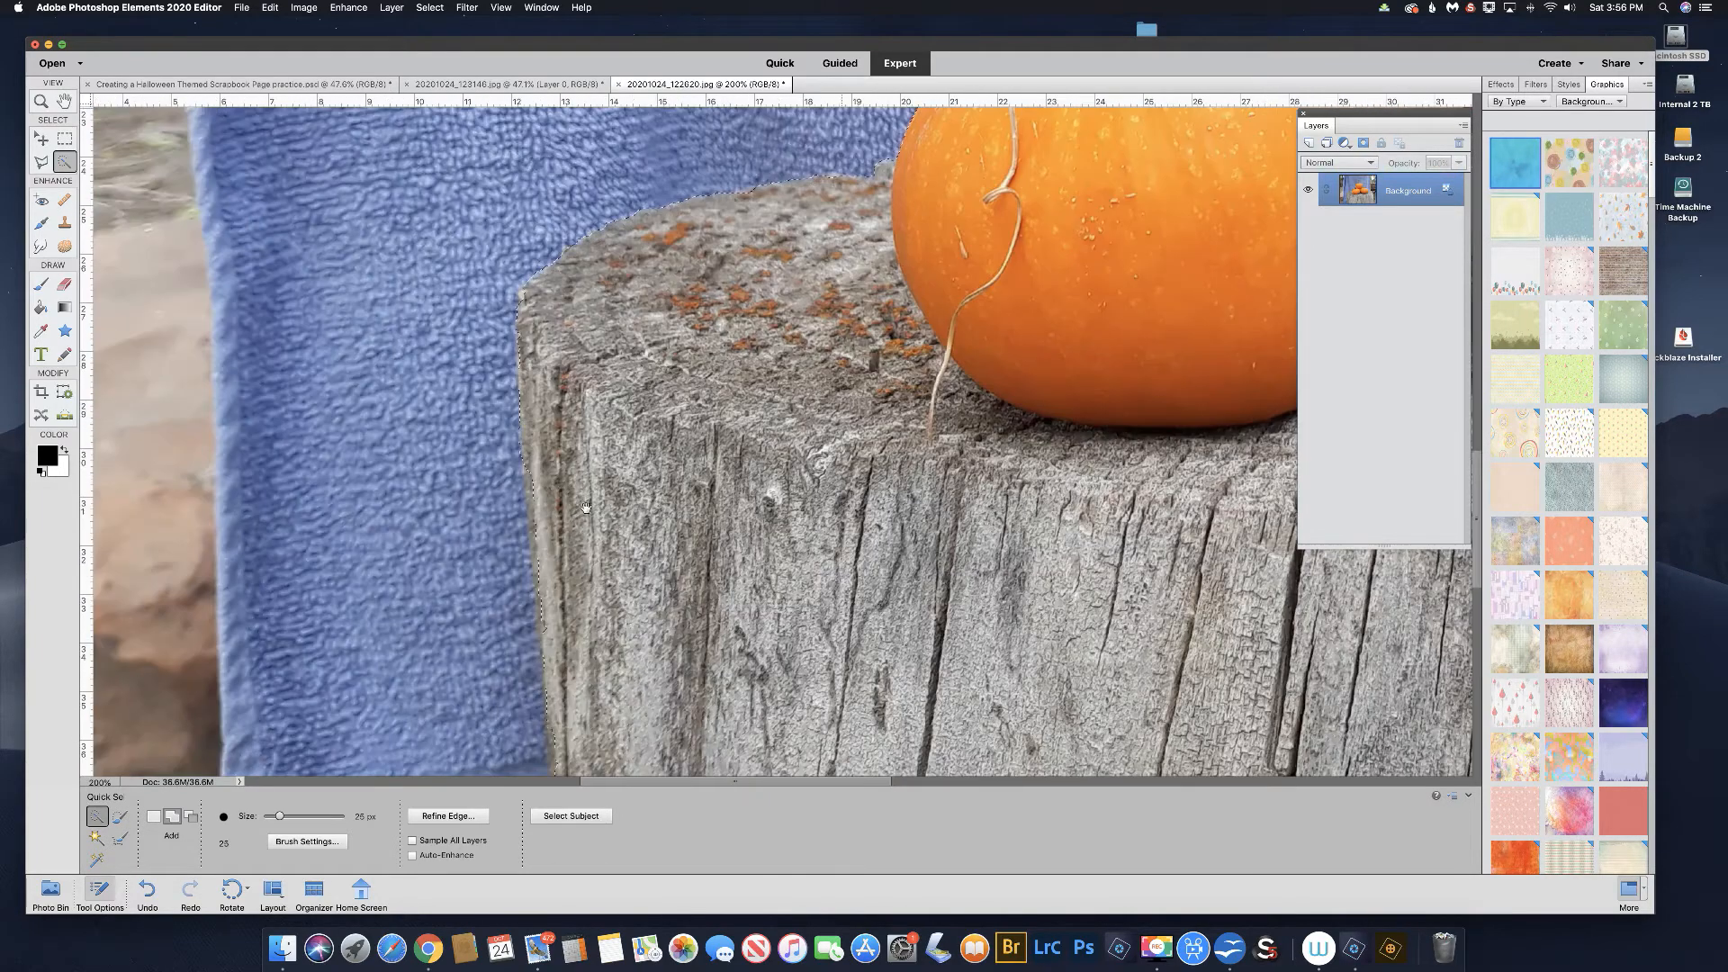
left_click_drag(609, 543, 622, 360)
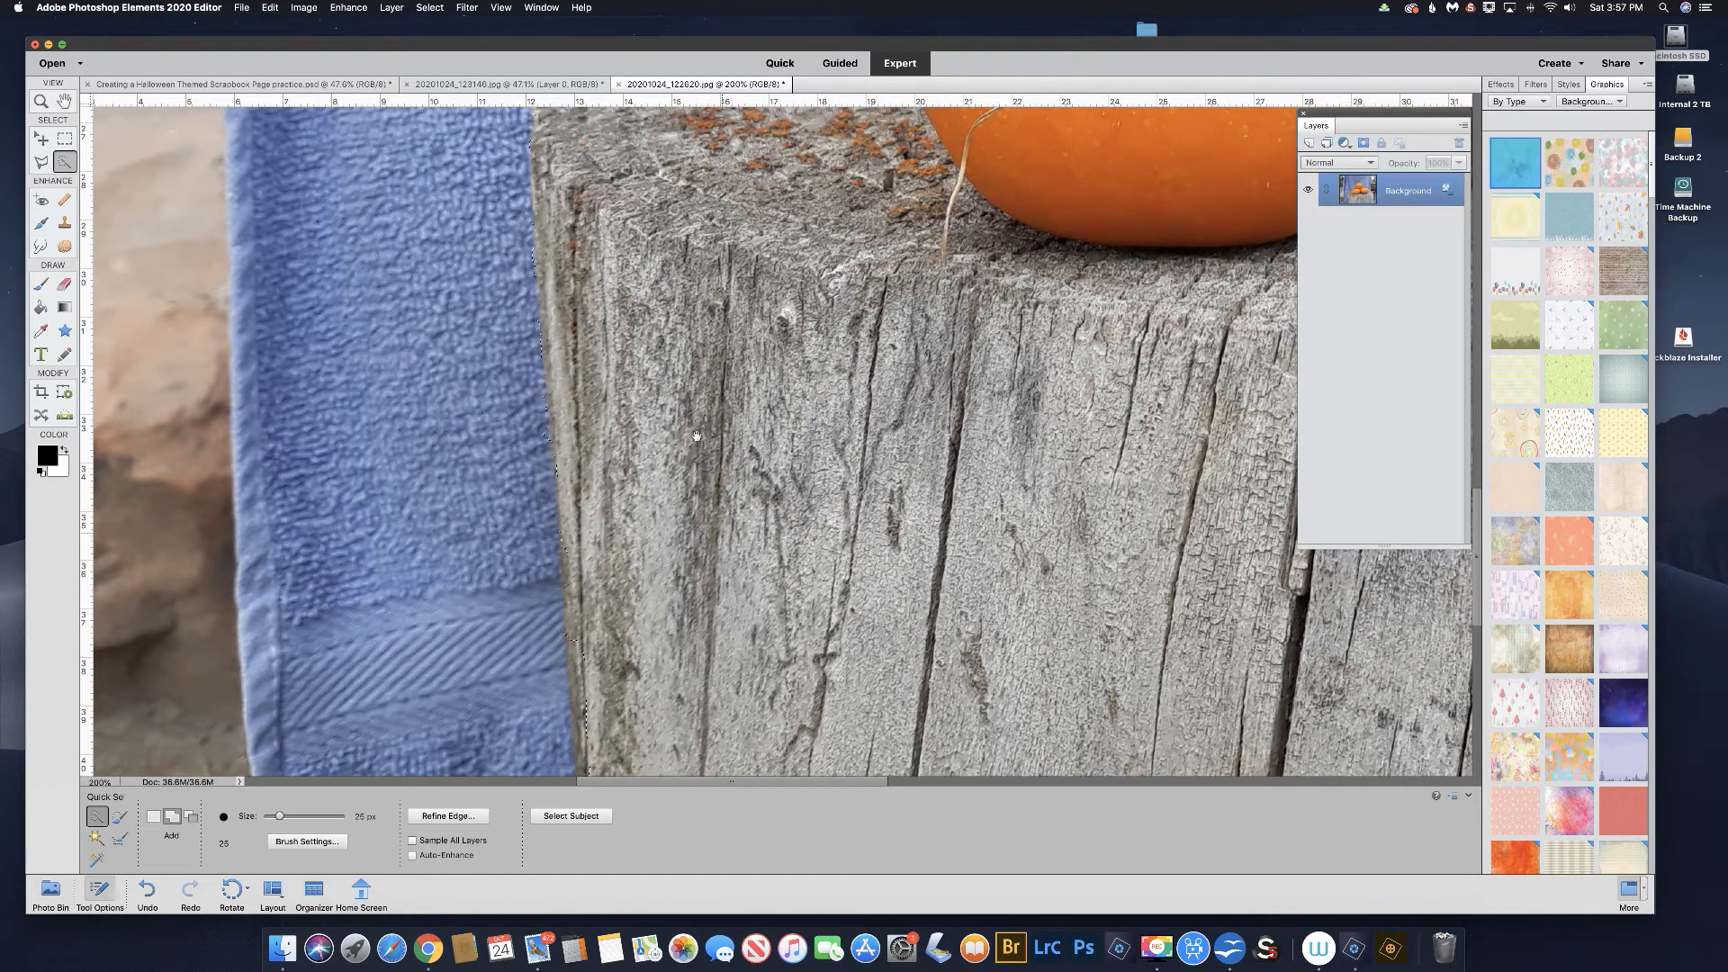
scroll(601, 289, "down", 6)
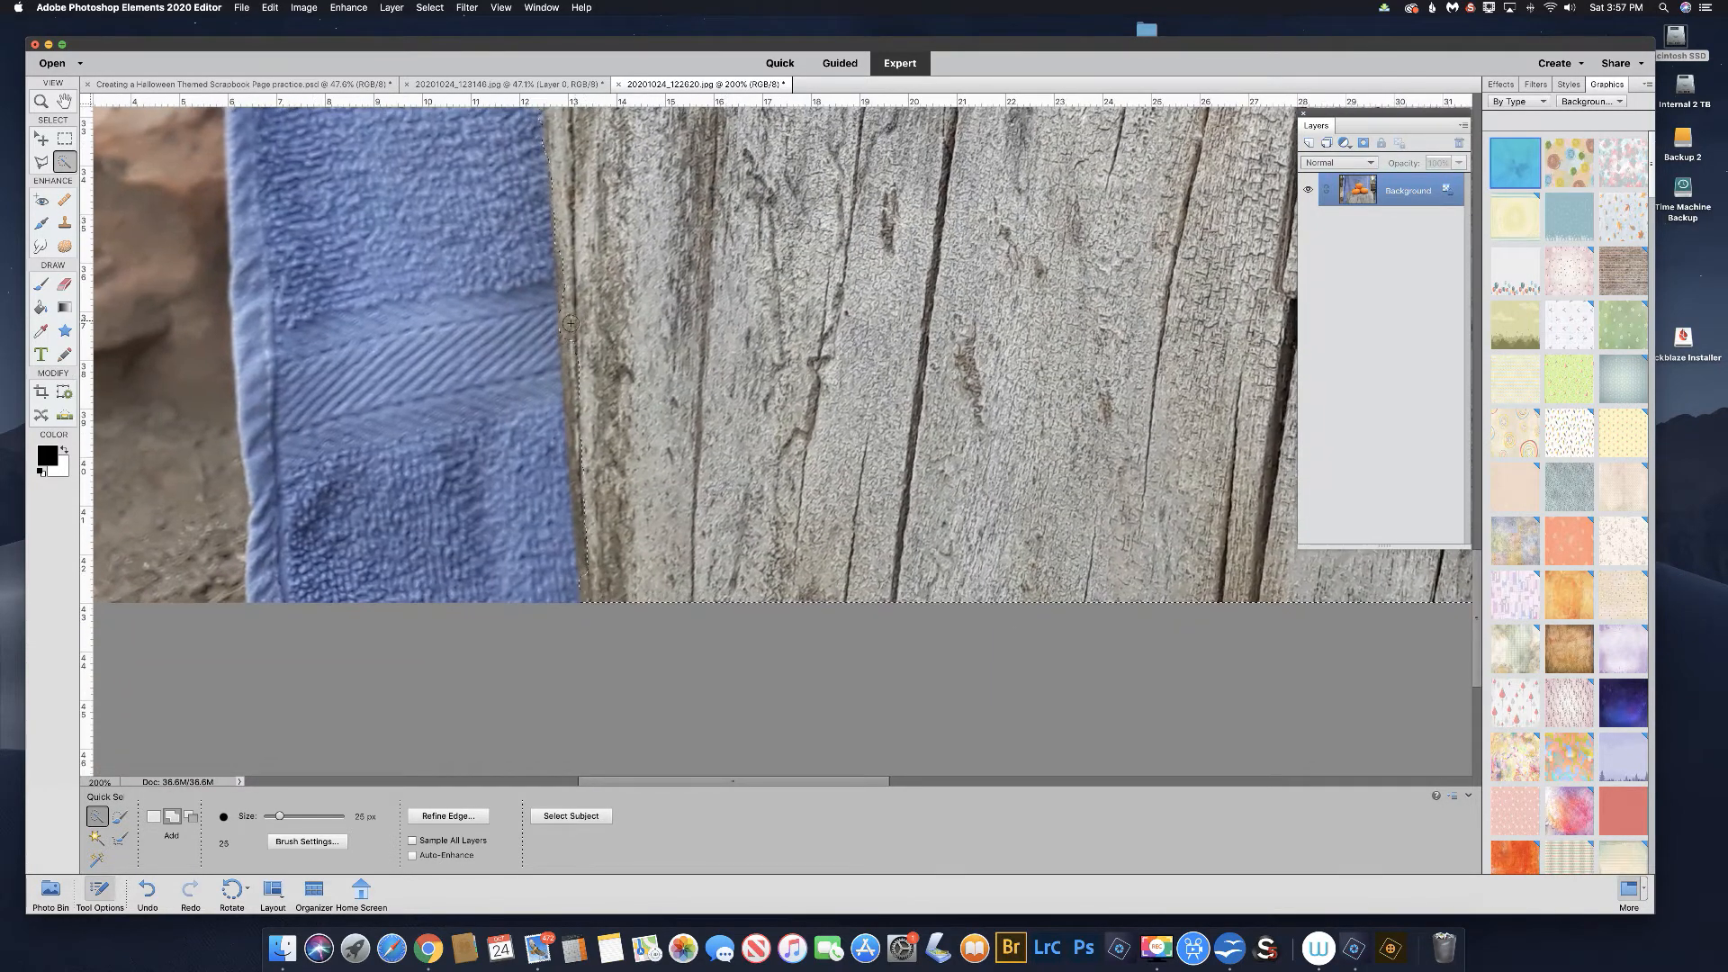
left_click_drag(569, 406, 590, 578)
Step: Subtract the stray background from the selection along the upper part of the stump's right edge
left_click_drag(1138, 414, 131, 362)
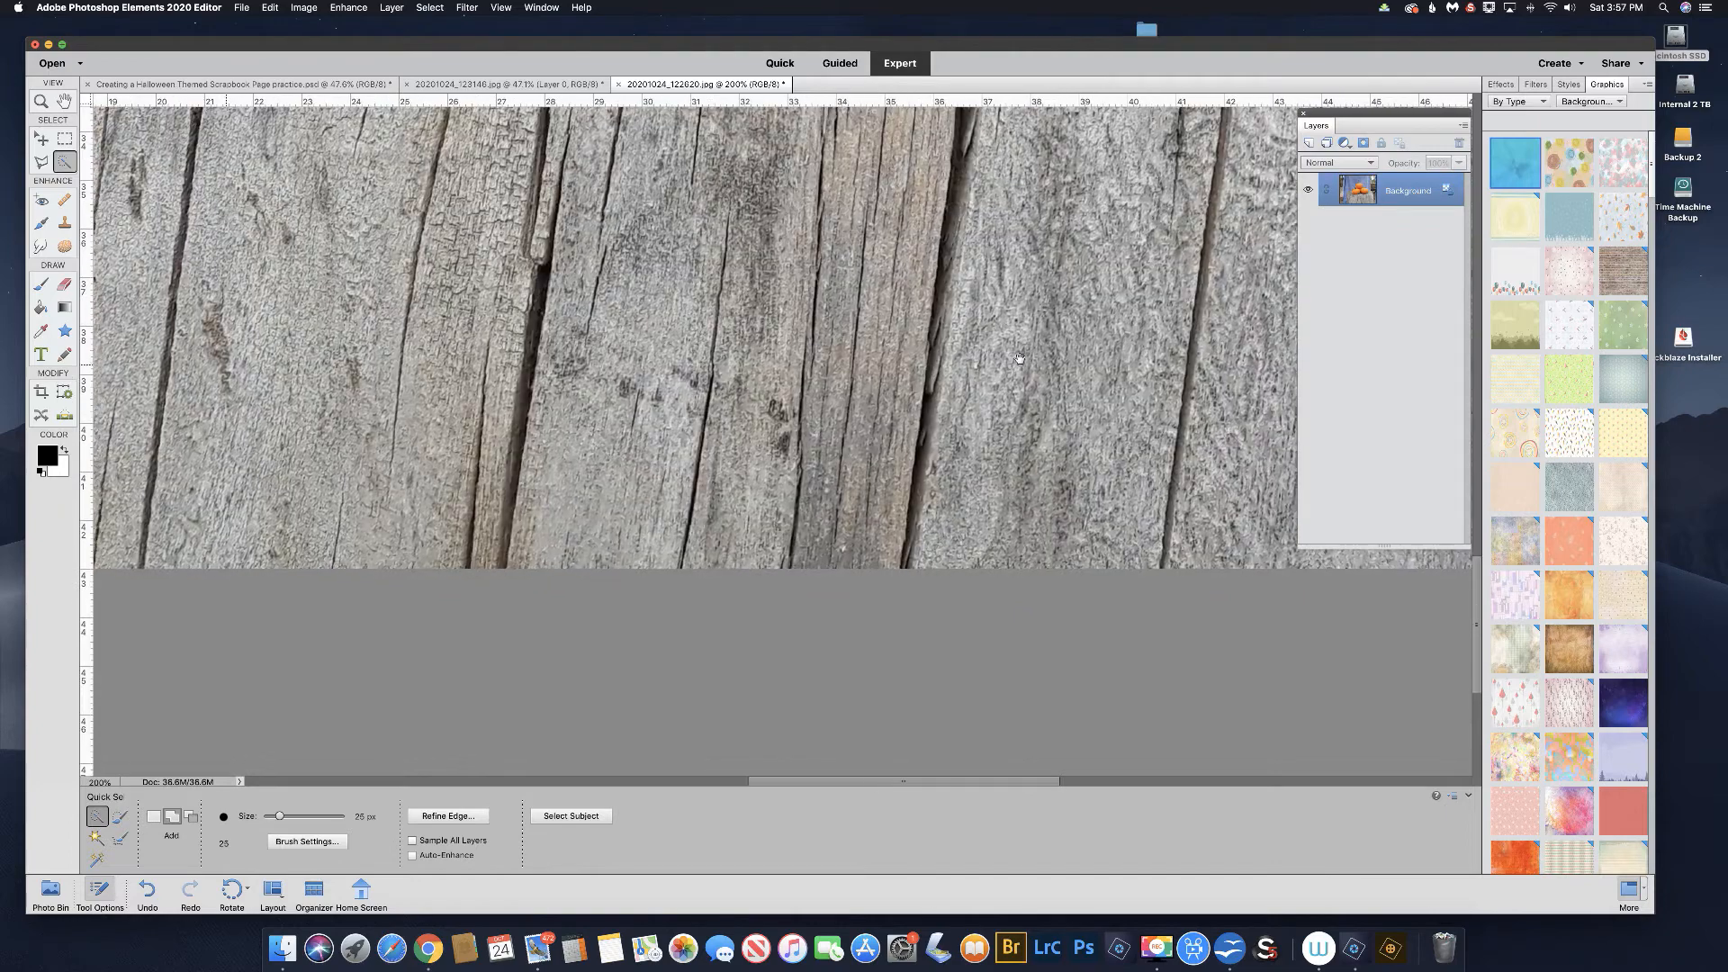
left_click_drag(1278, 317, 871, 406)
left_click_drag(1086, 216, 761, 297)
scroll(761, 297, "up", 8)
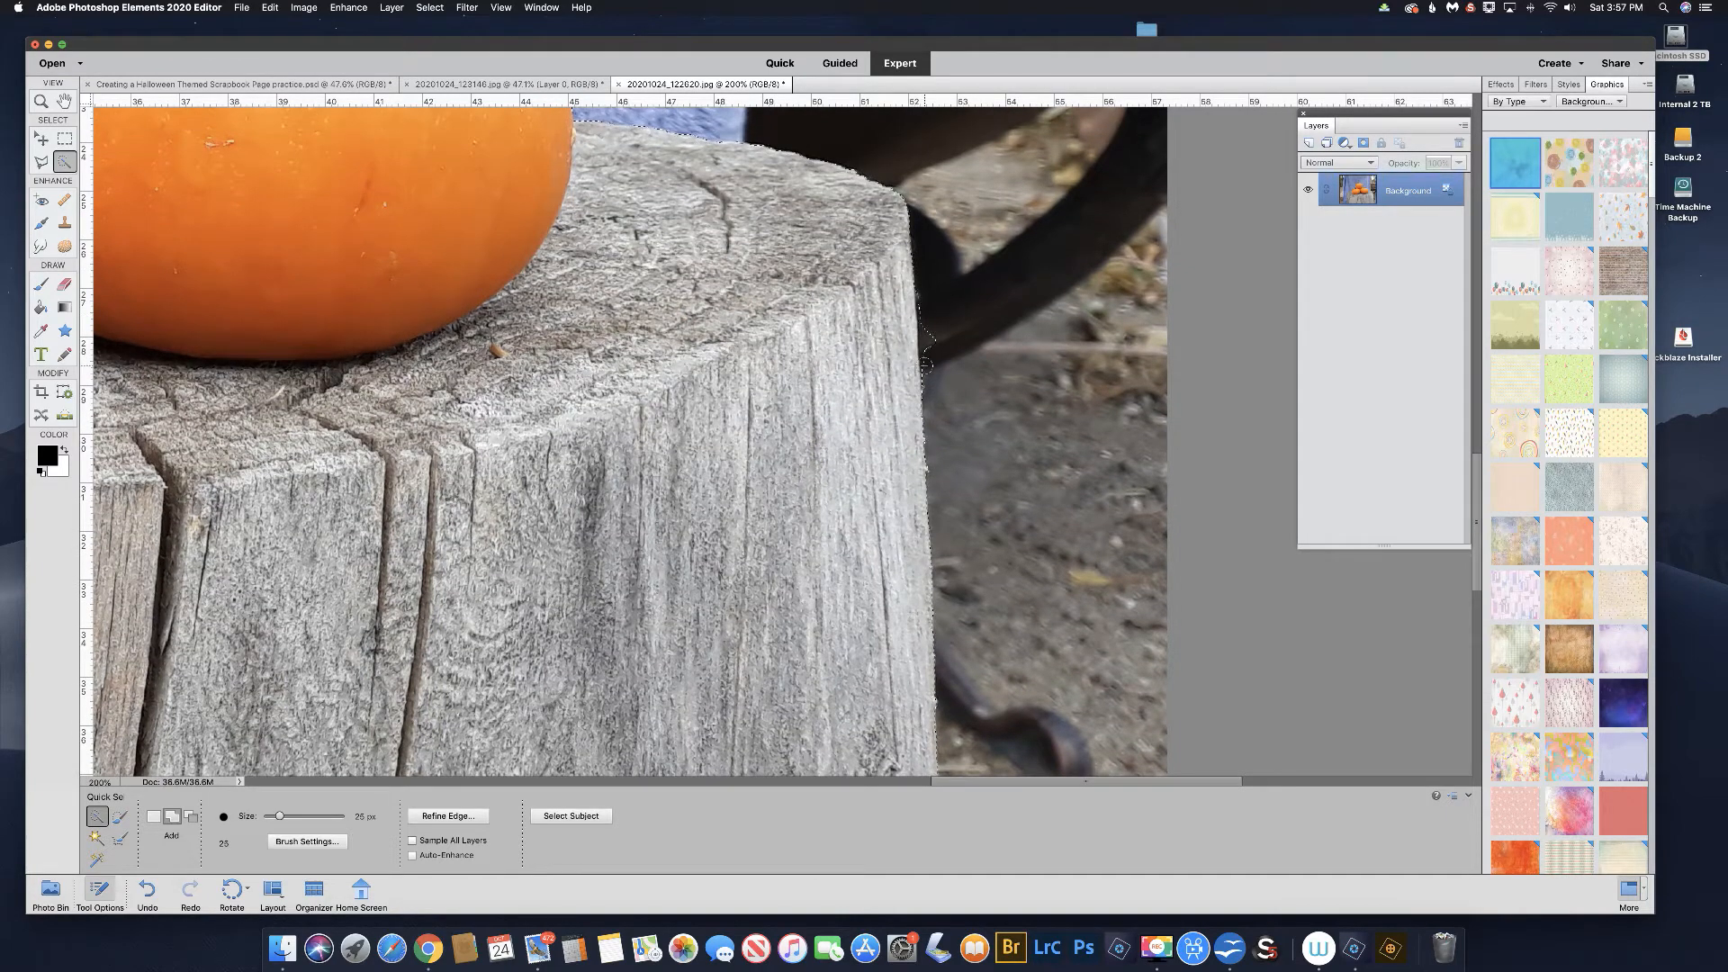
key("alt")
left_click_drag(928, 375, 927, 303)
Step: Examine the selection edge around the right pumpkin, its stem, and the top pumpkin up to its curved stem
scroll(746, 347, "up", 5)
scroll(747, 346, "left", 3)
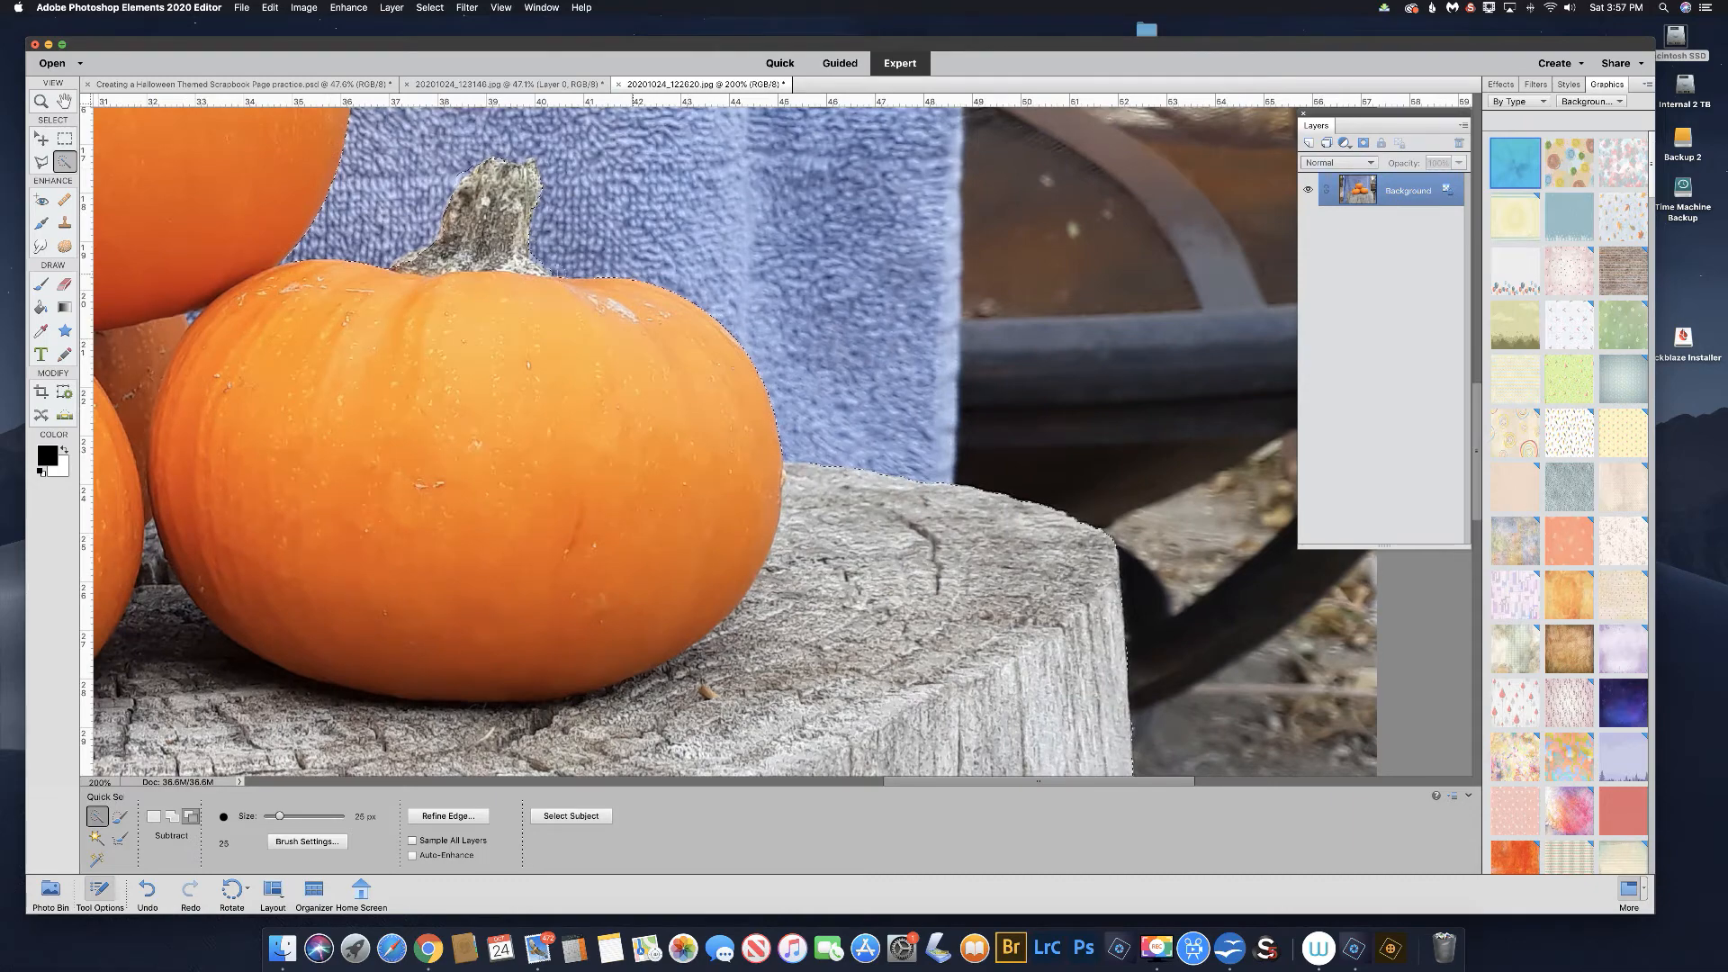
scroll(675, 382, "up", 2)
scroll(675, 381, "left", 3)
scroll(686, 374, "left", 1)
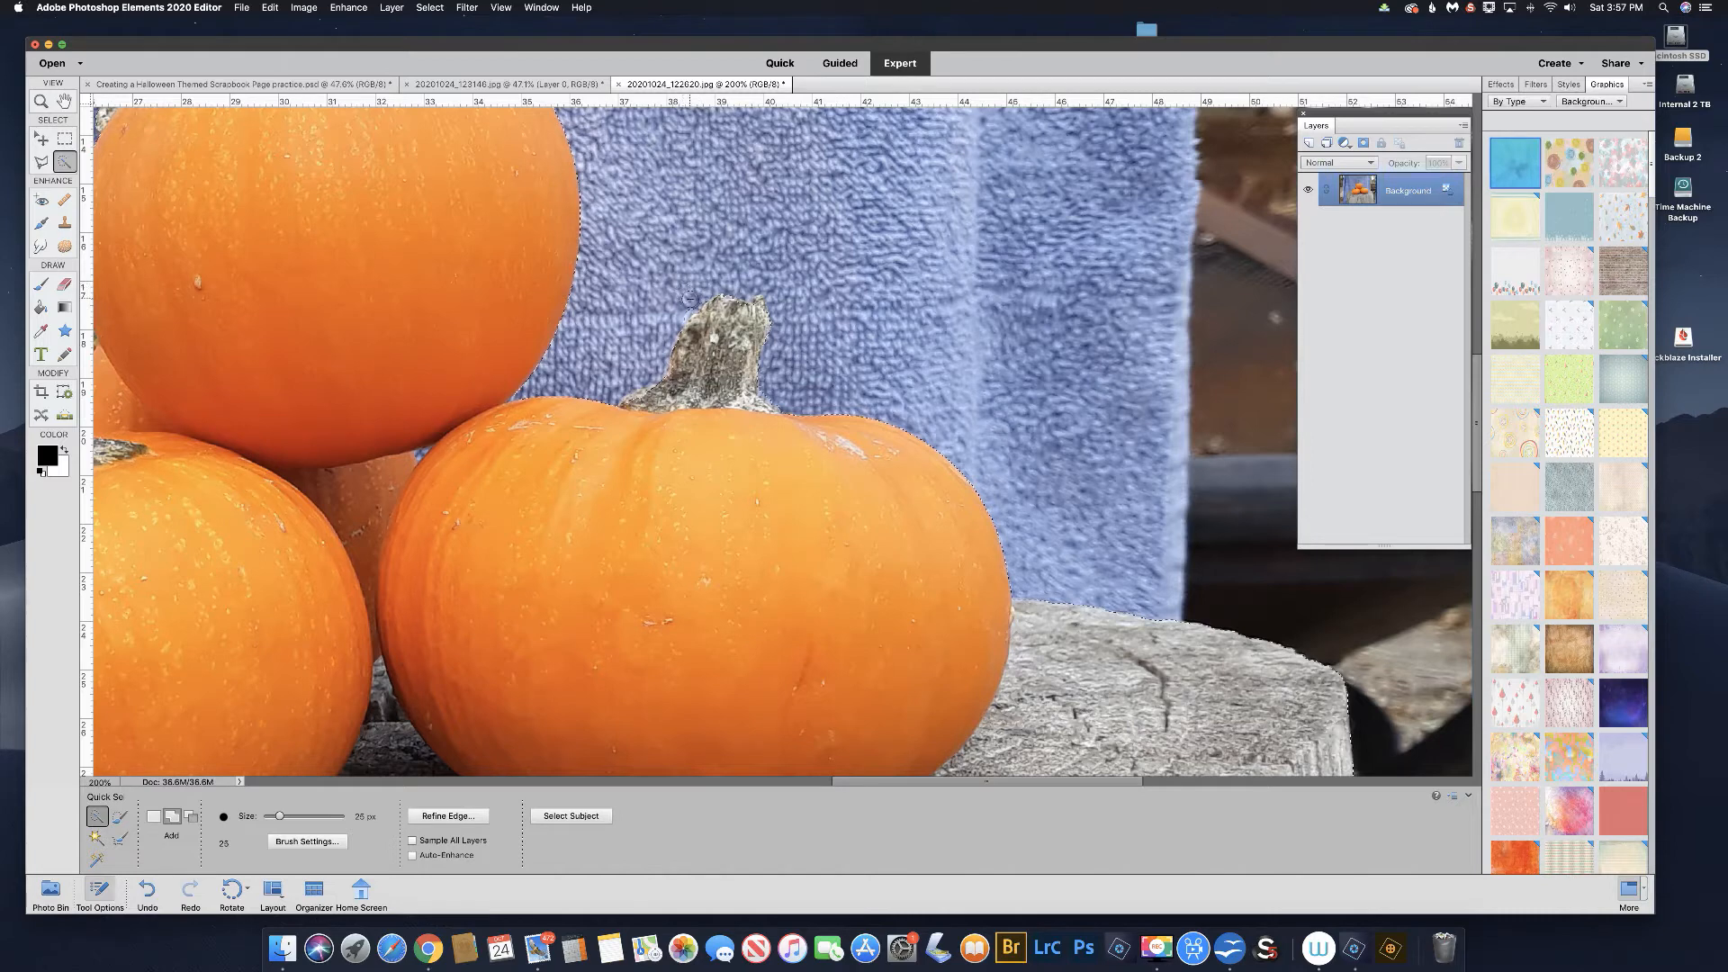
key("alt")
scroll(916, 587, "up", 5)
scroll(916, 587, "left", 5)
scroll(925, 594, "up", 2)
scroll(925, 594, "left", 1)
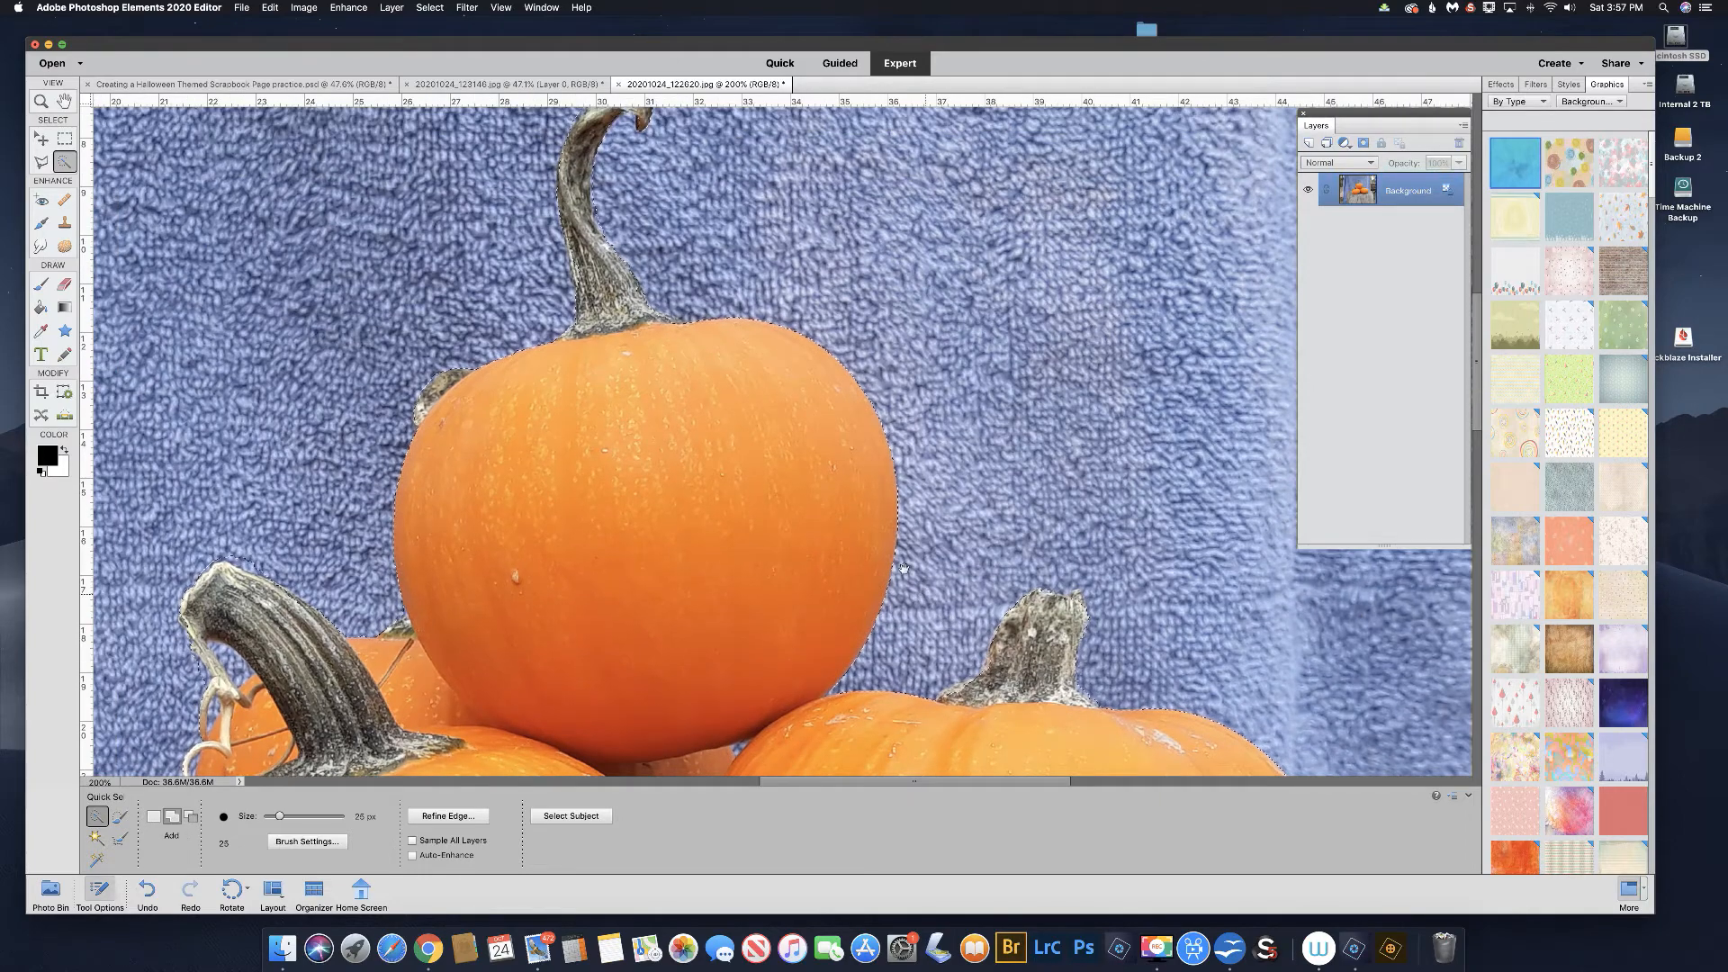
scroll(689, 494, "up", 3)
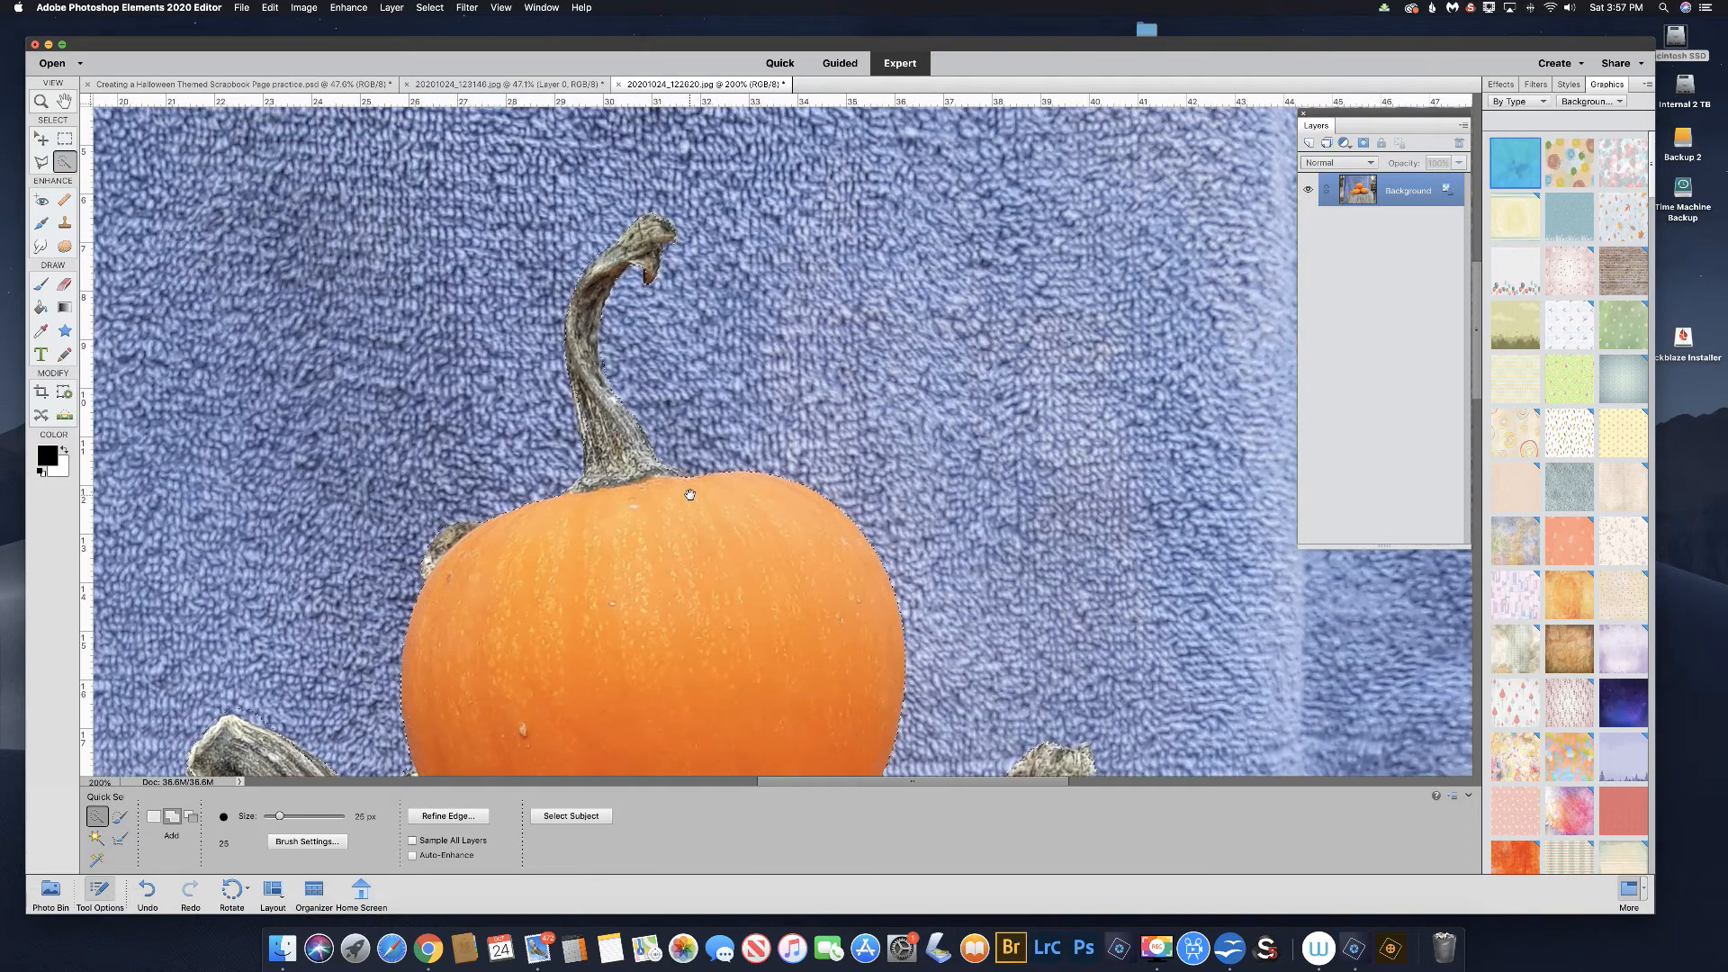
scroll(689, 494, "down", 5)
scroll(806, 373, "down", 1)
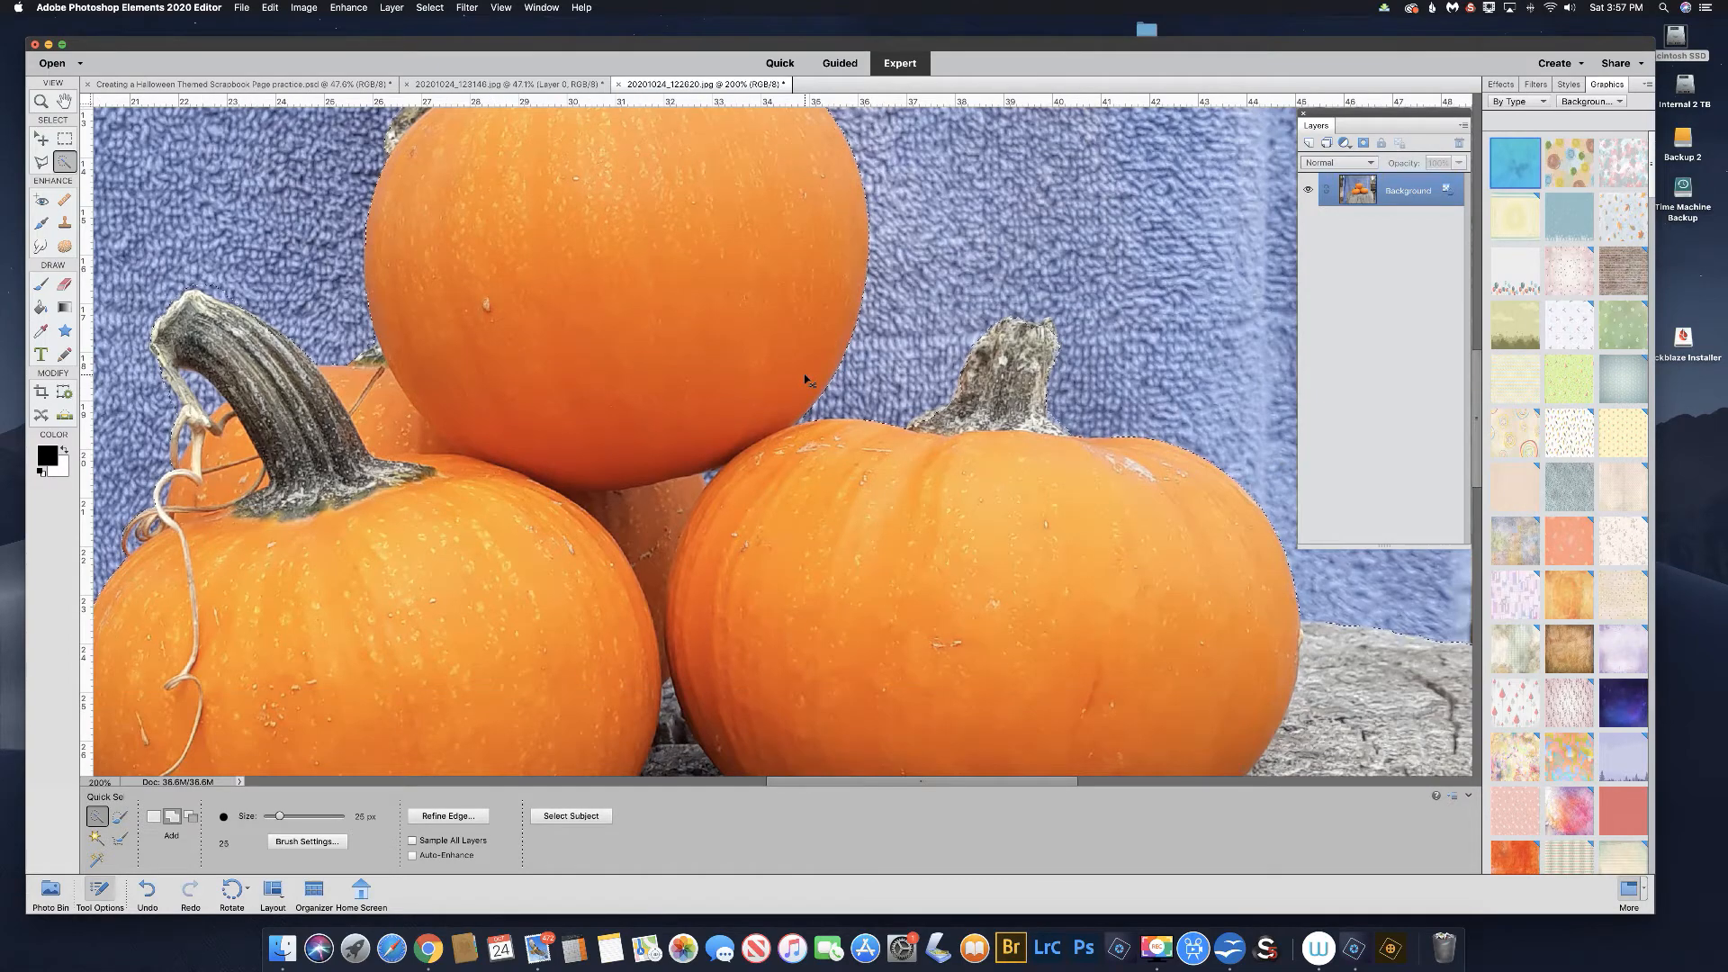
Step: Open Refine Edge and brush over the base of the top stem and around the left pumpkin's stem and tendrils
key("super+minus")
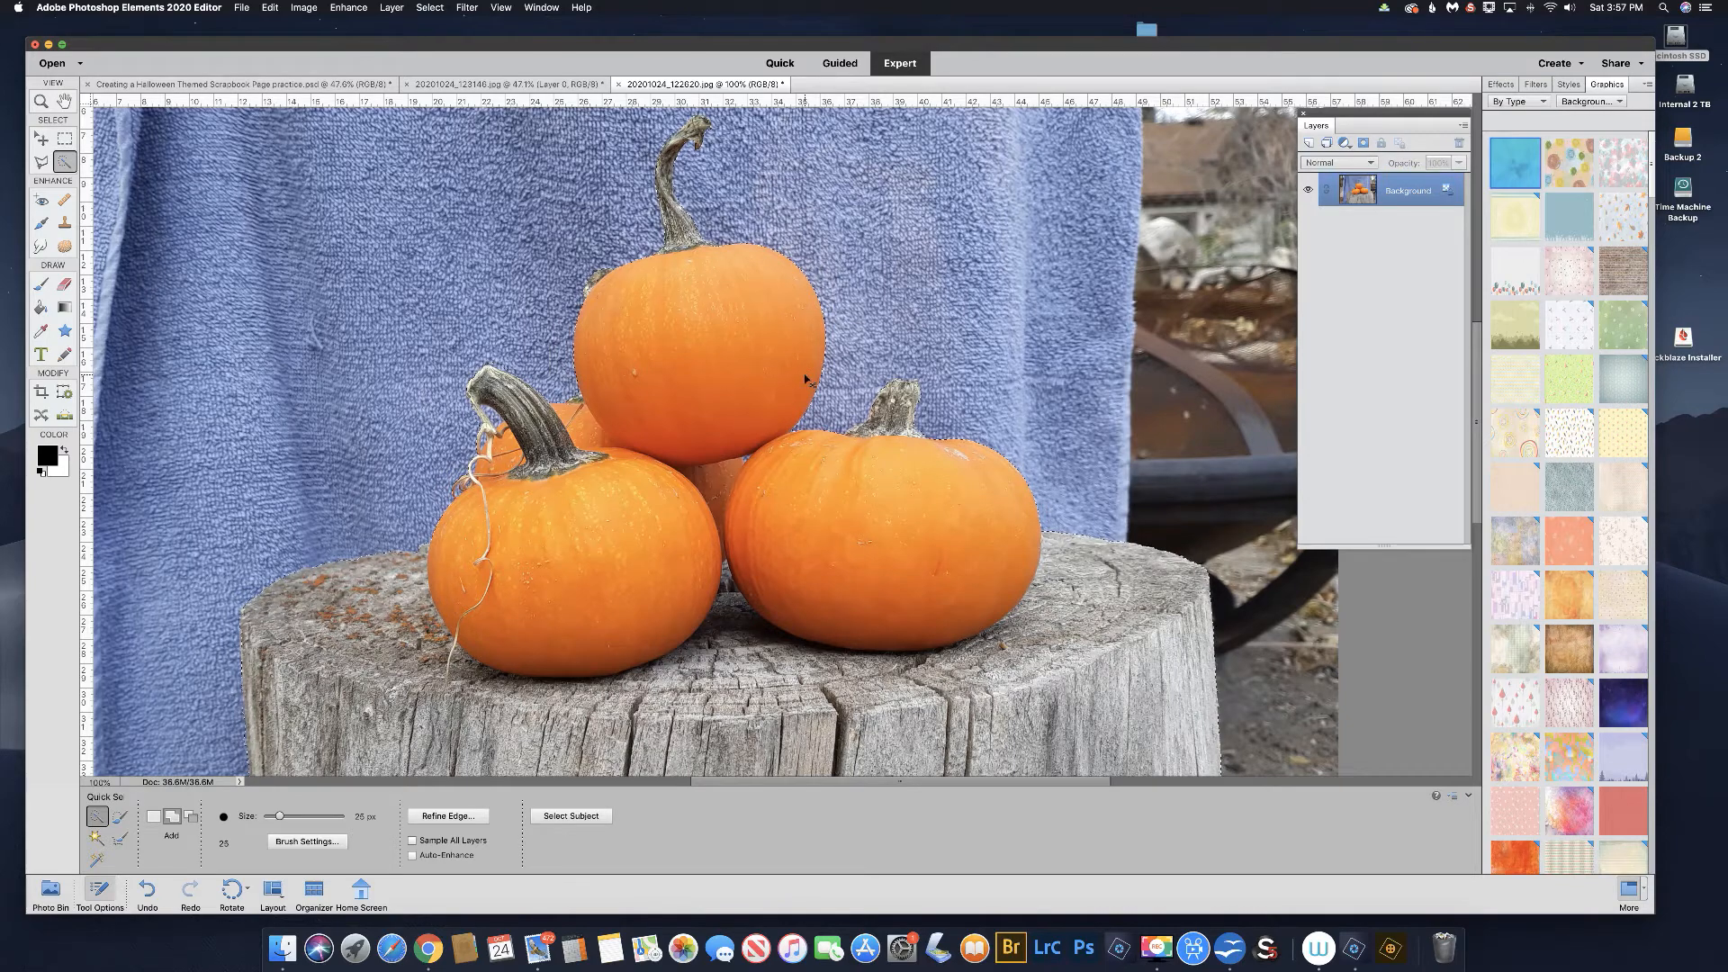
key("super+minus")
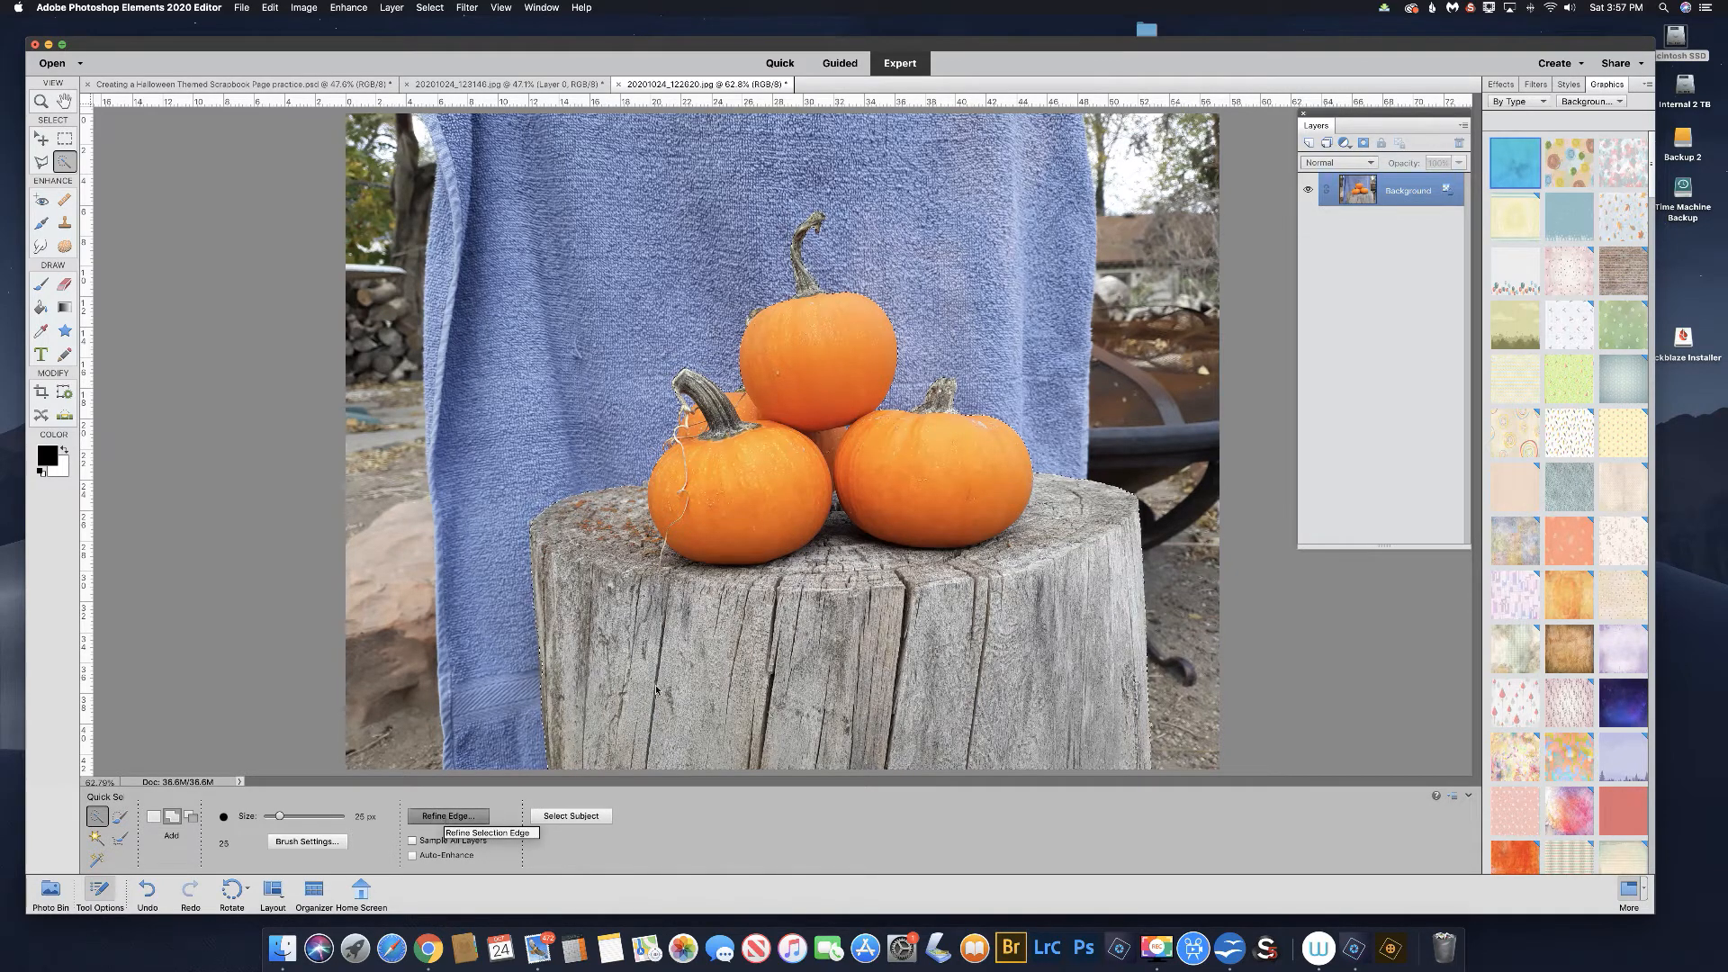
left_click(441, 816)
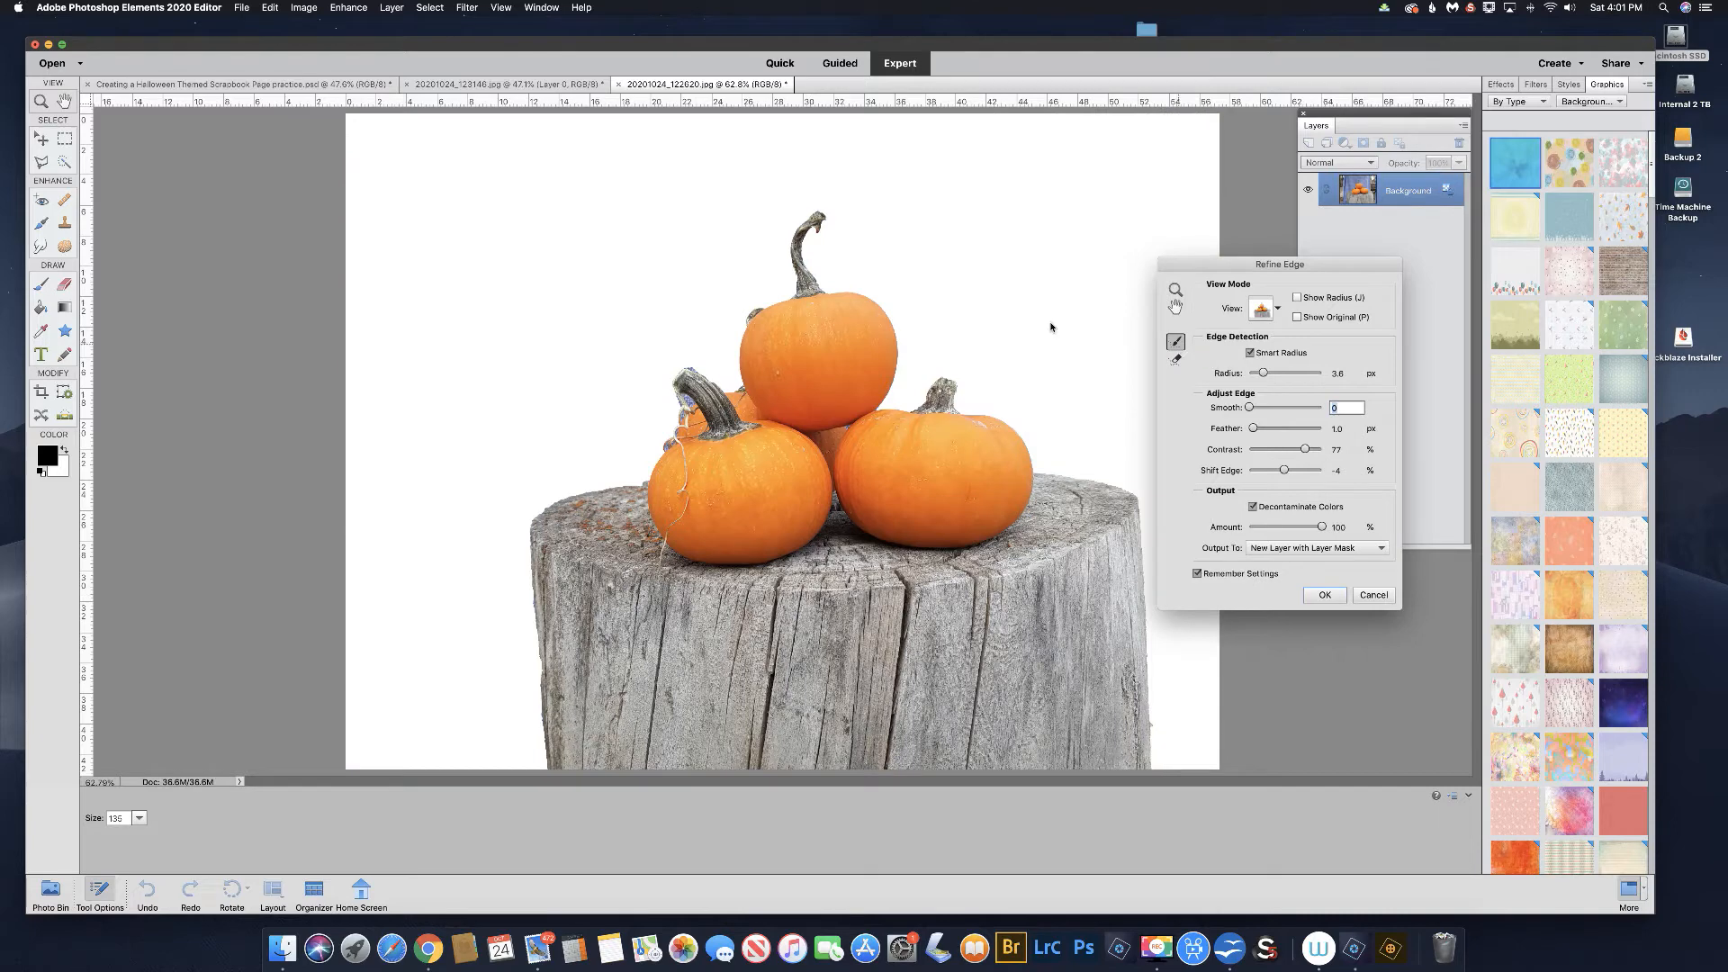
left_click_drag(800, 277, 811, 278)
left_click_drag(685, 412, 666, 454)
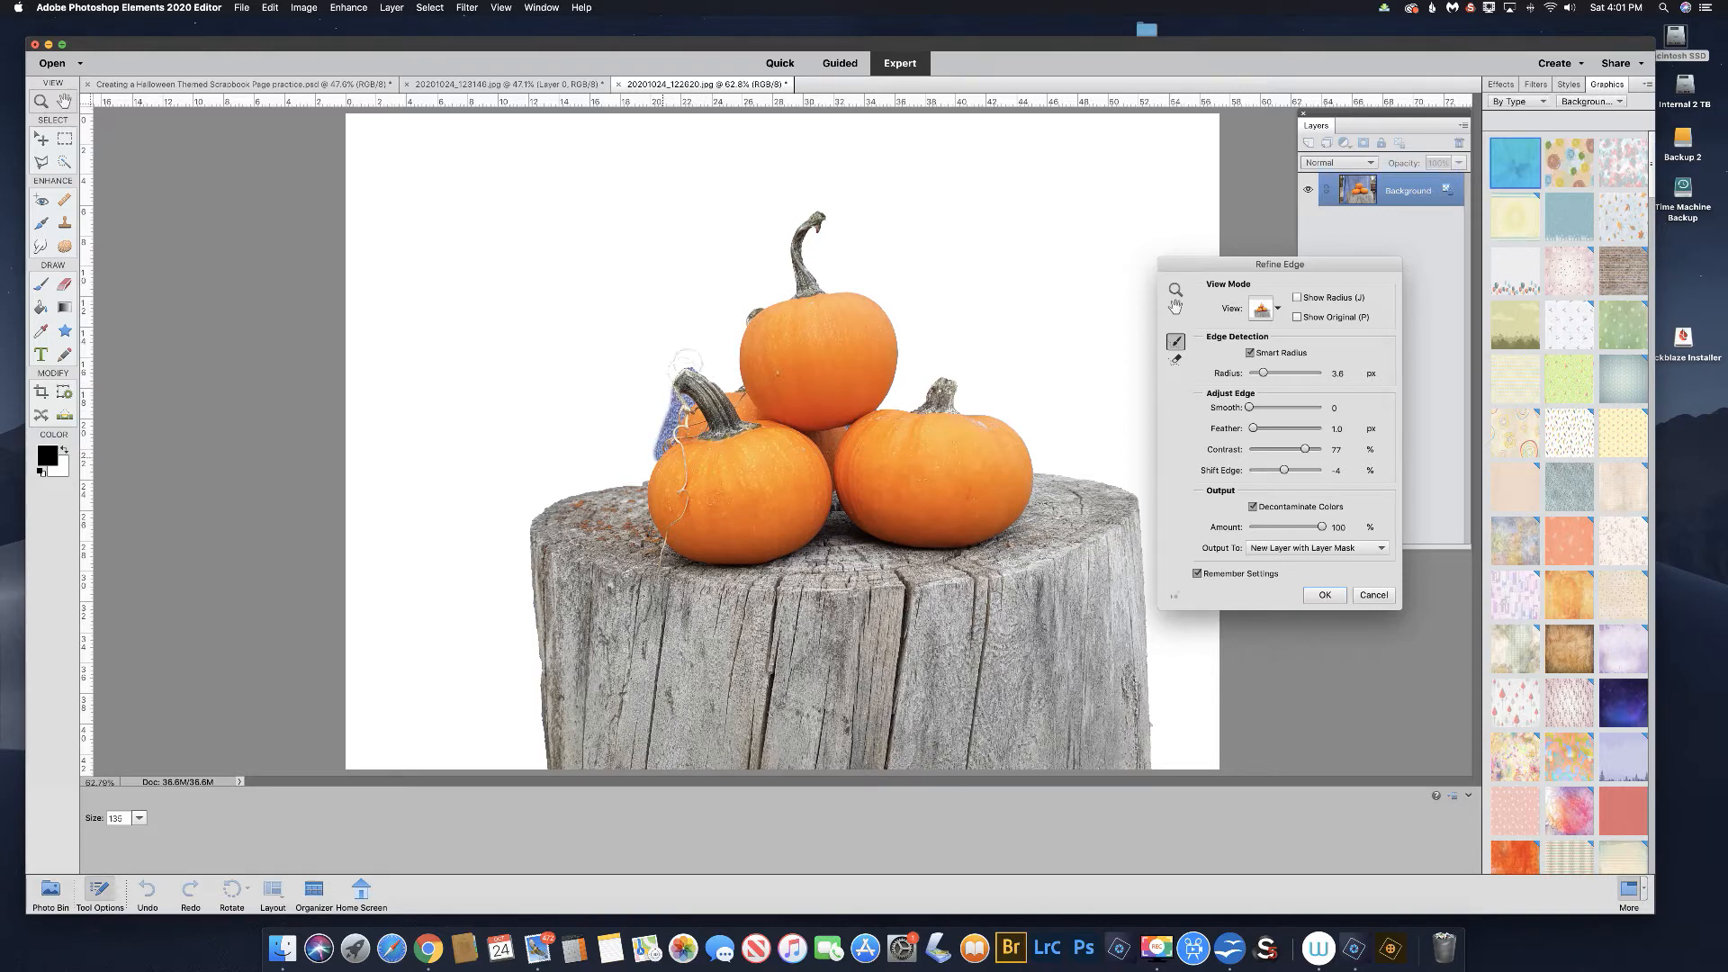
left_click_drag(692, 366, 698, 370)
Step: Try Shift Edge at +100%, return it to -4%, and output the selection as a new layer with layer mask
left_click(1334, 471)
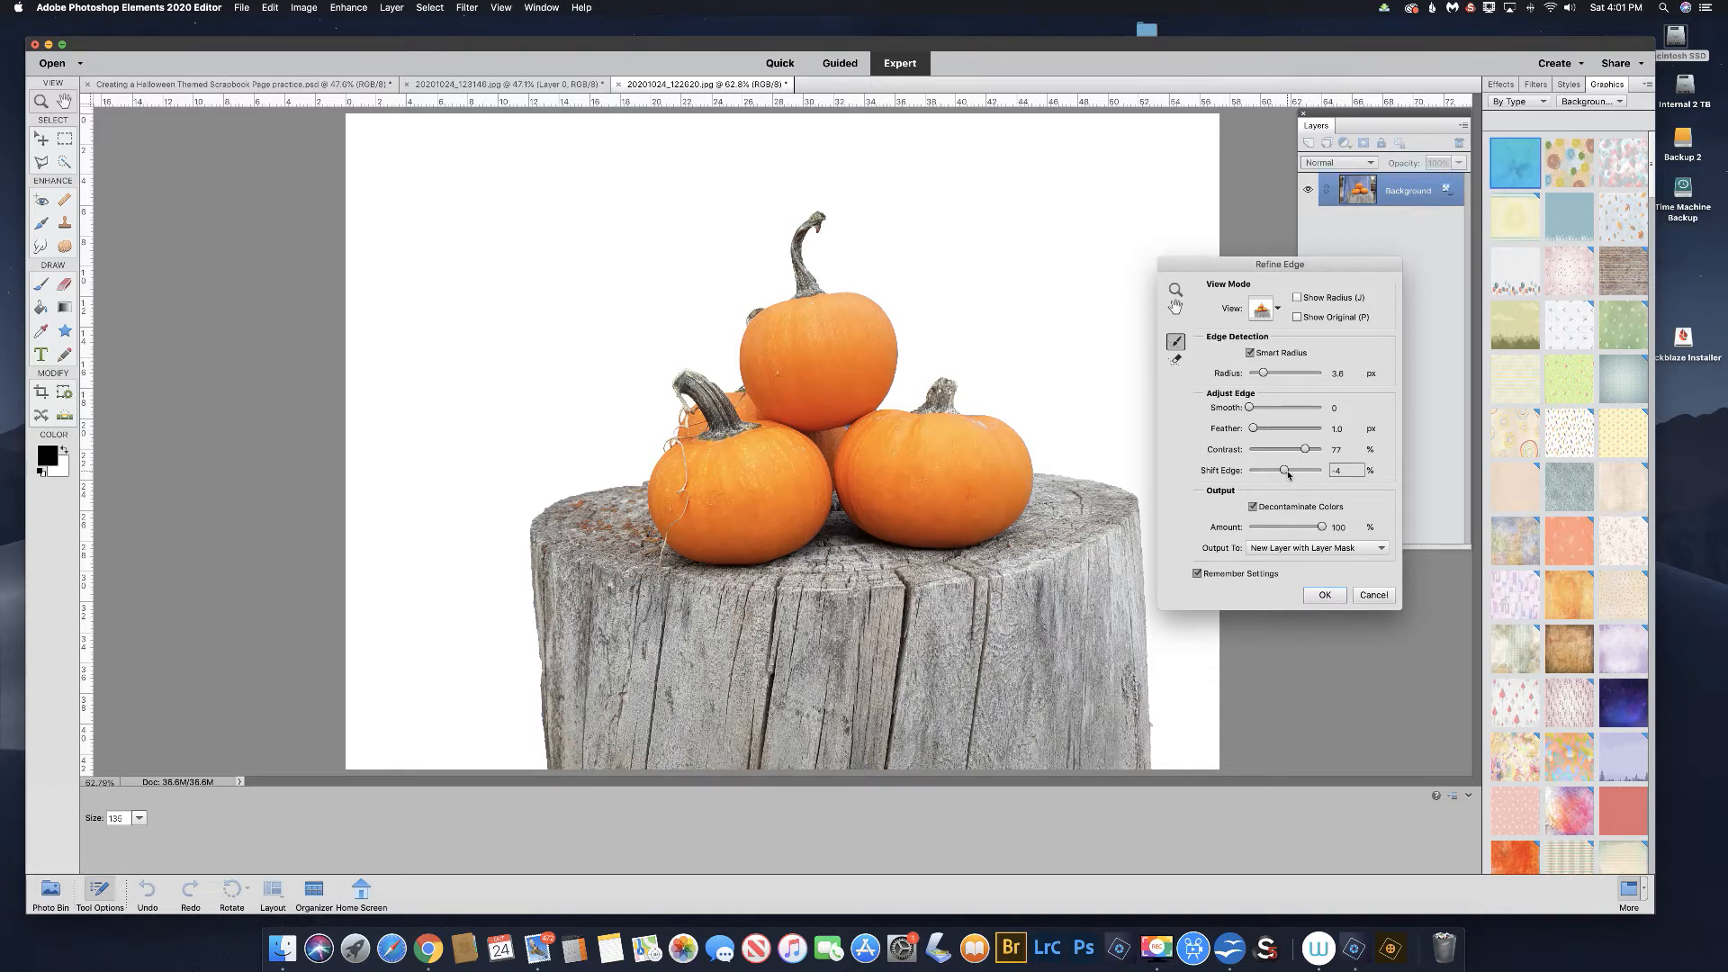
left_click_drag(1285, 472, 1325, 471)
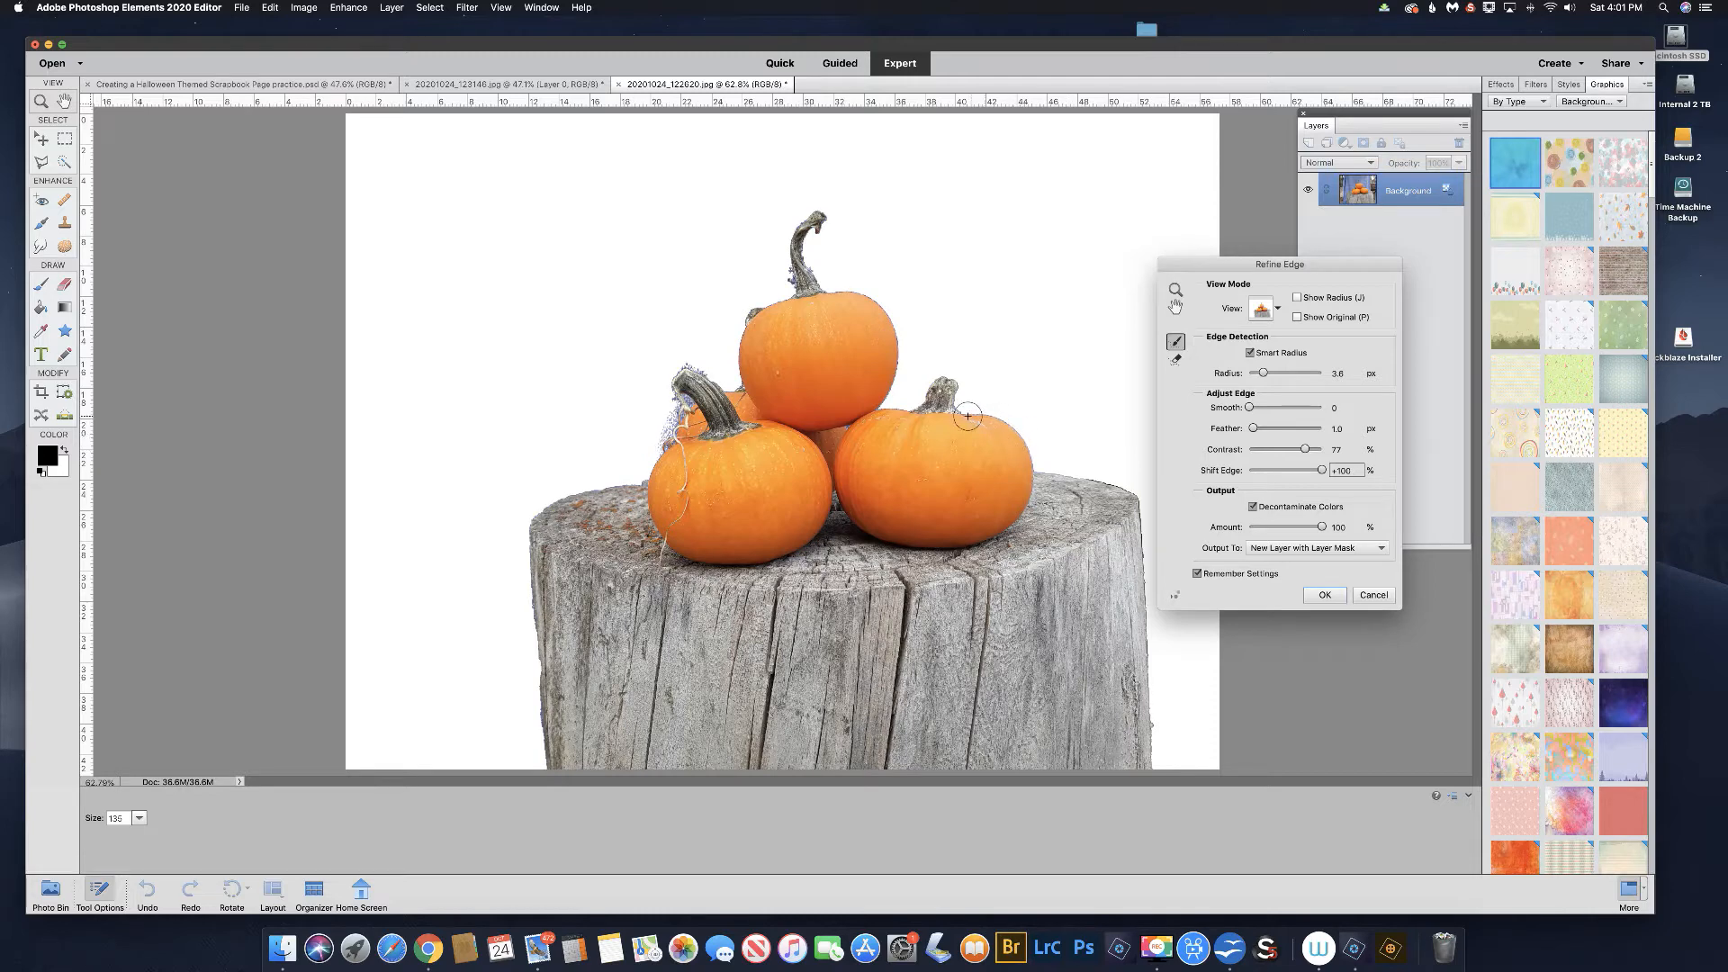
left_click_drag(1306, 470, 1286, 470)
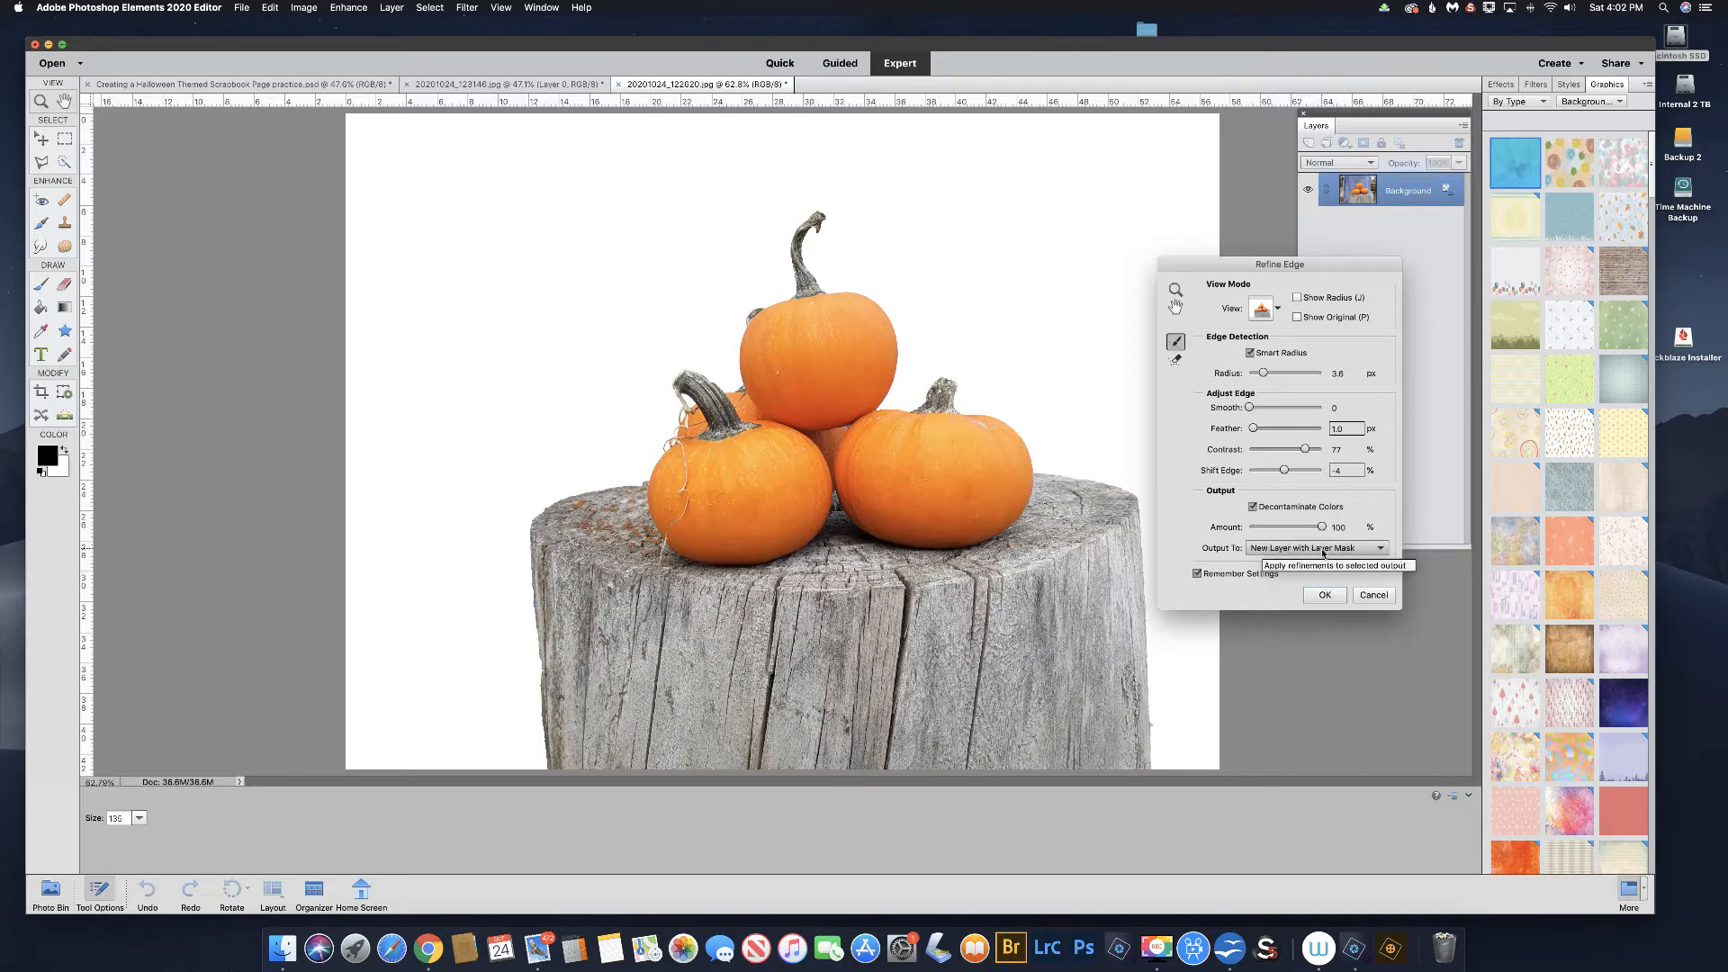
left_click(1324, 596)
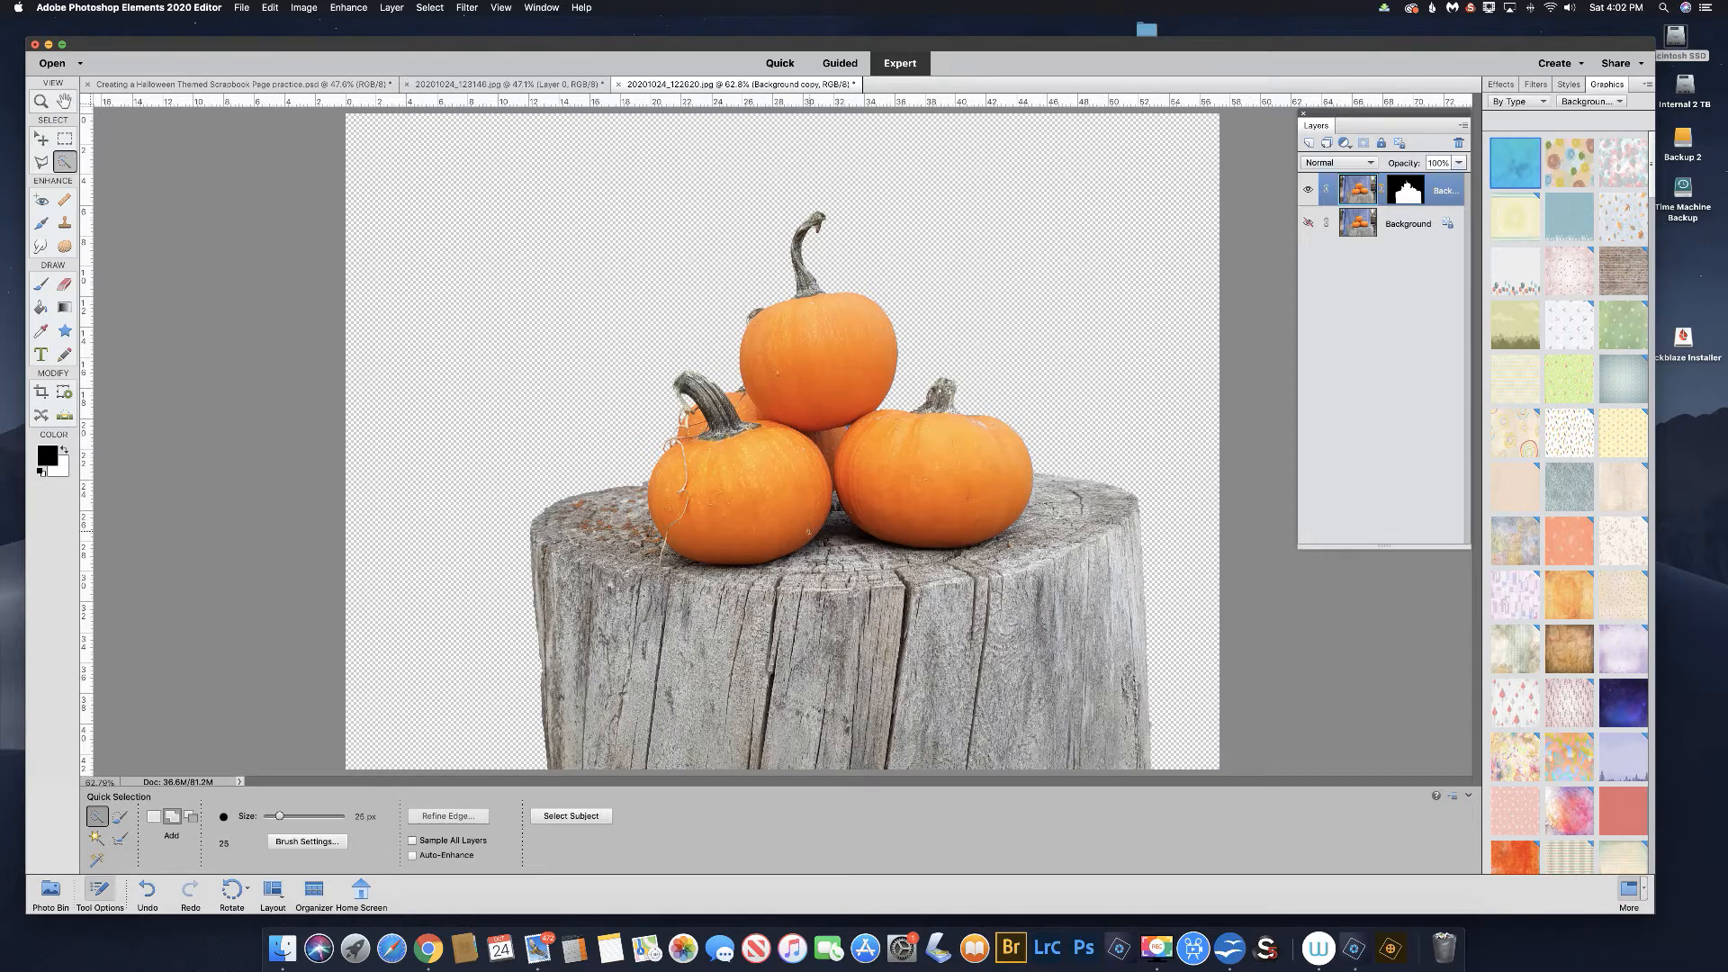
Step: Switch to the Halloween scrapbook page and delete its existing pumpkin and skeleton layers
left_click(253, 85)
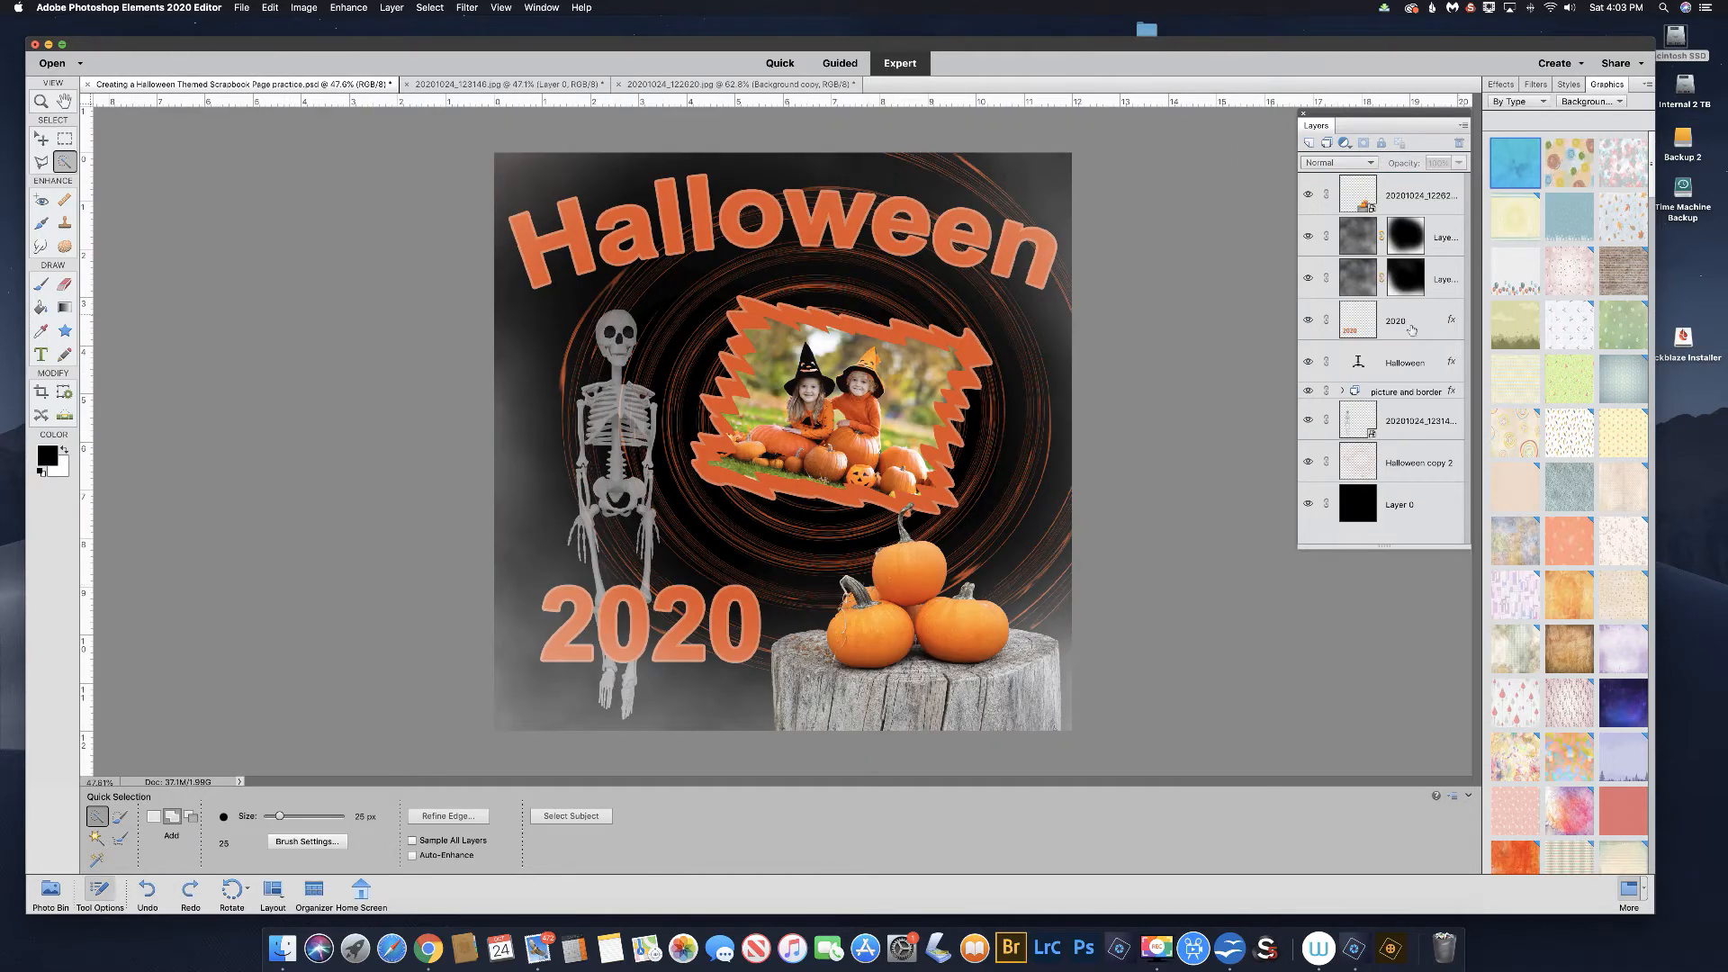
left_click_drag(1358, 200, 1459, 143)
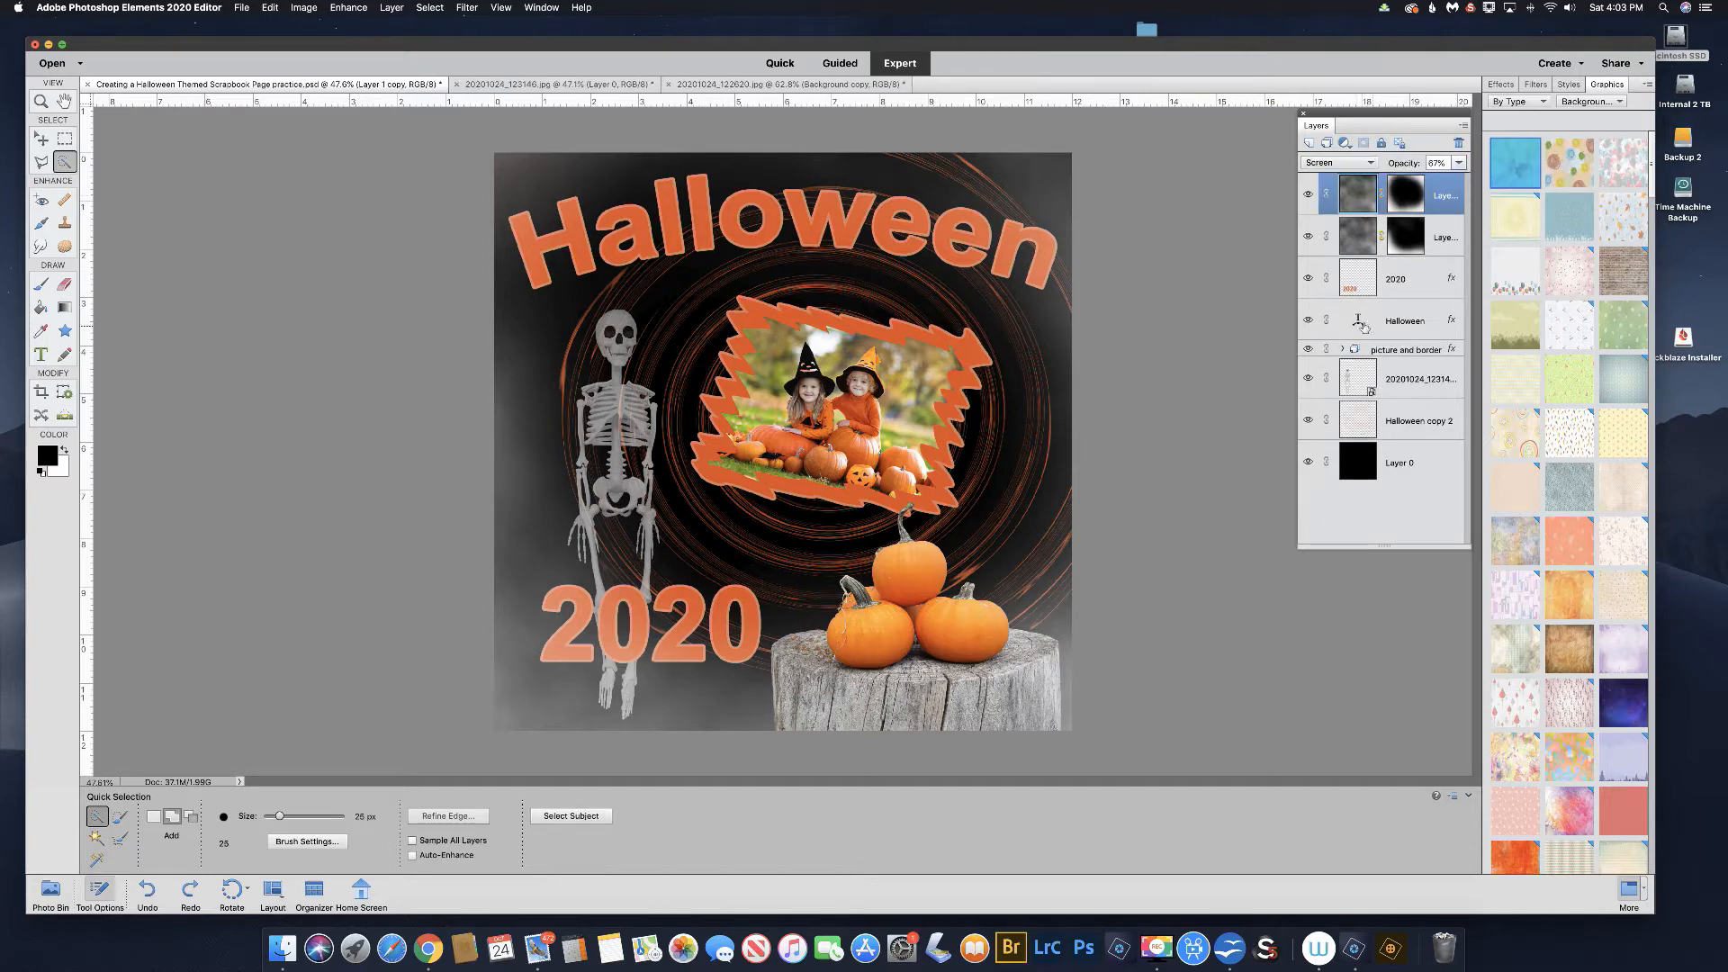
left_click_drag(1451, 217, 1458, 145)
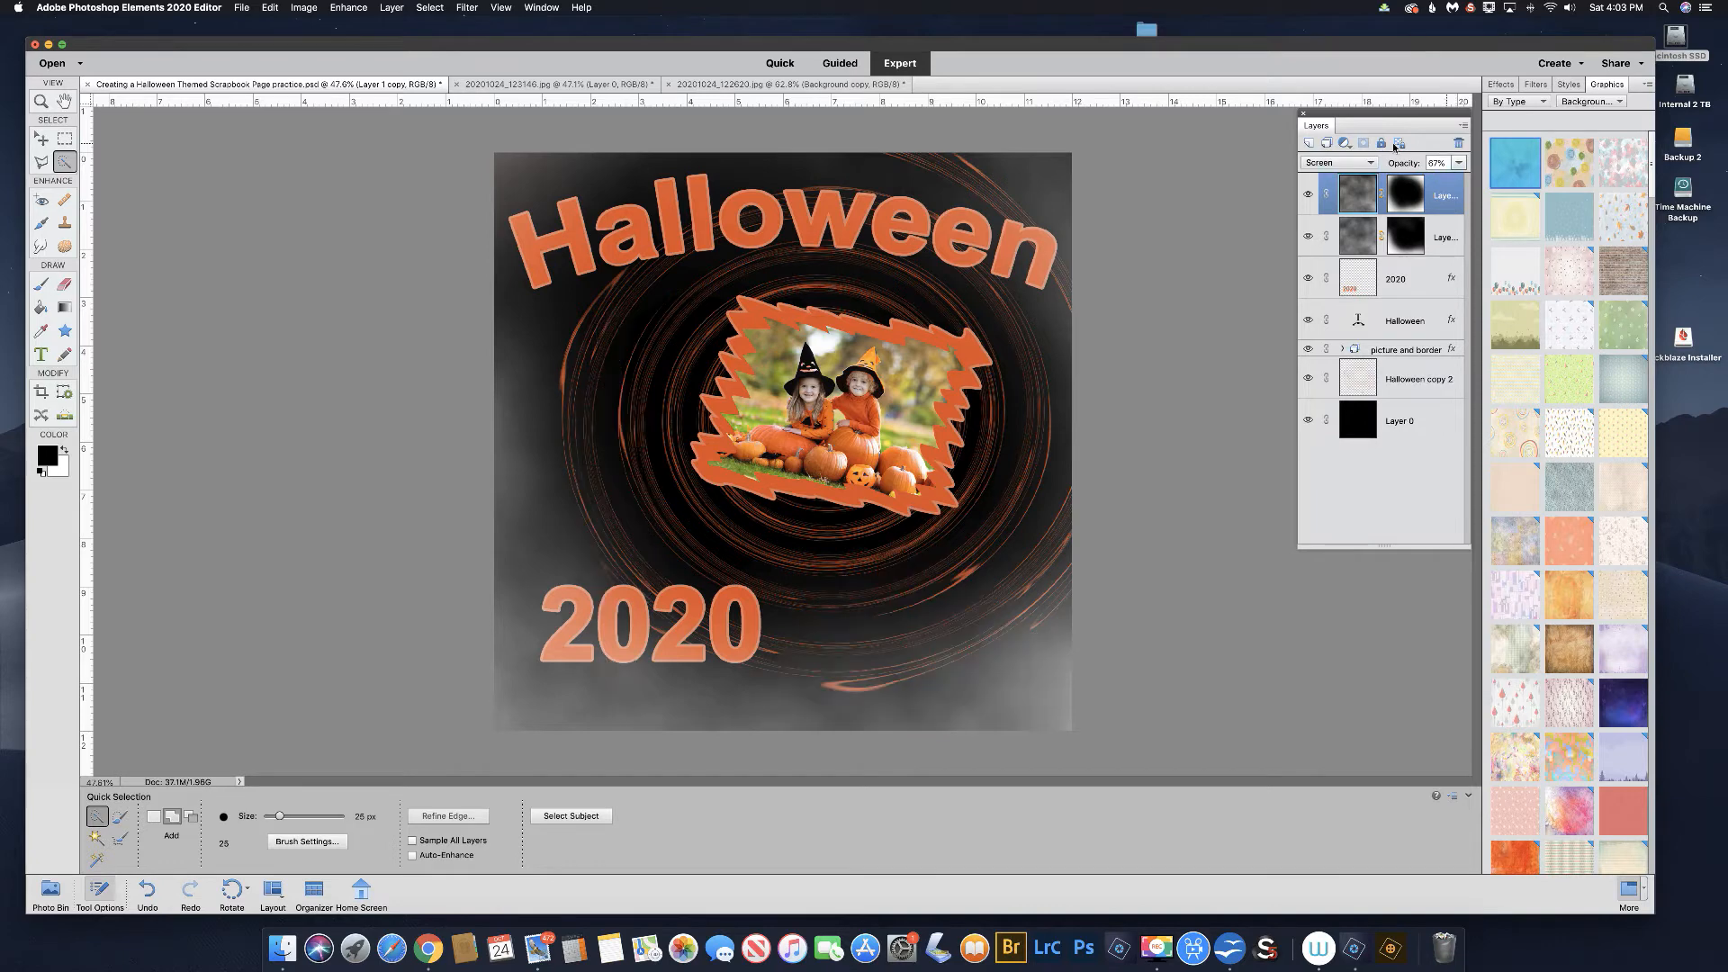
Step: Place the masked pumpkin cutout from the open photos onto the Halloween scrapbook page
left_click(51, 891)
left_click_drag(123, 841, 891, 595)
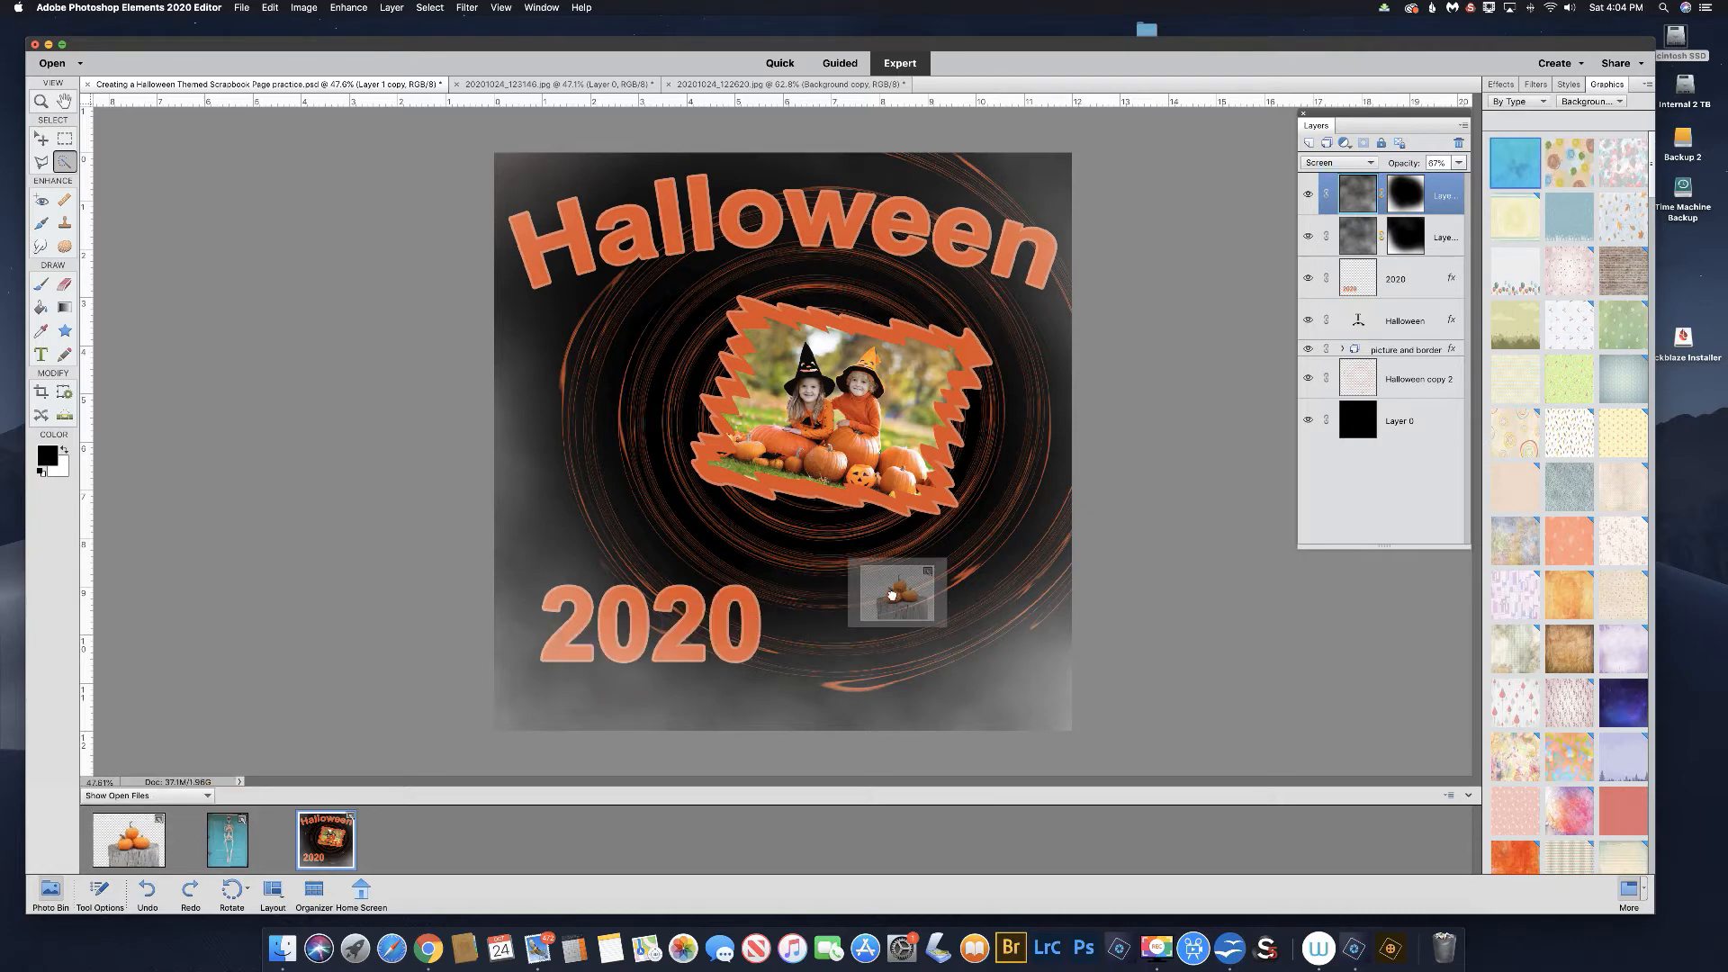
left_click_drag(816, 659, 814, 655)
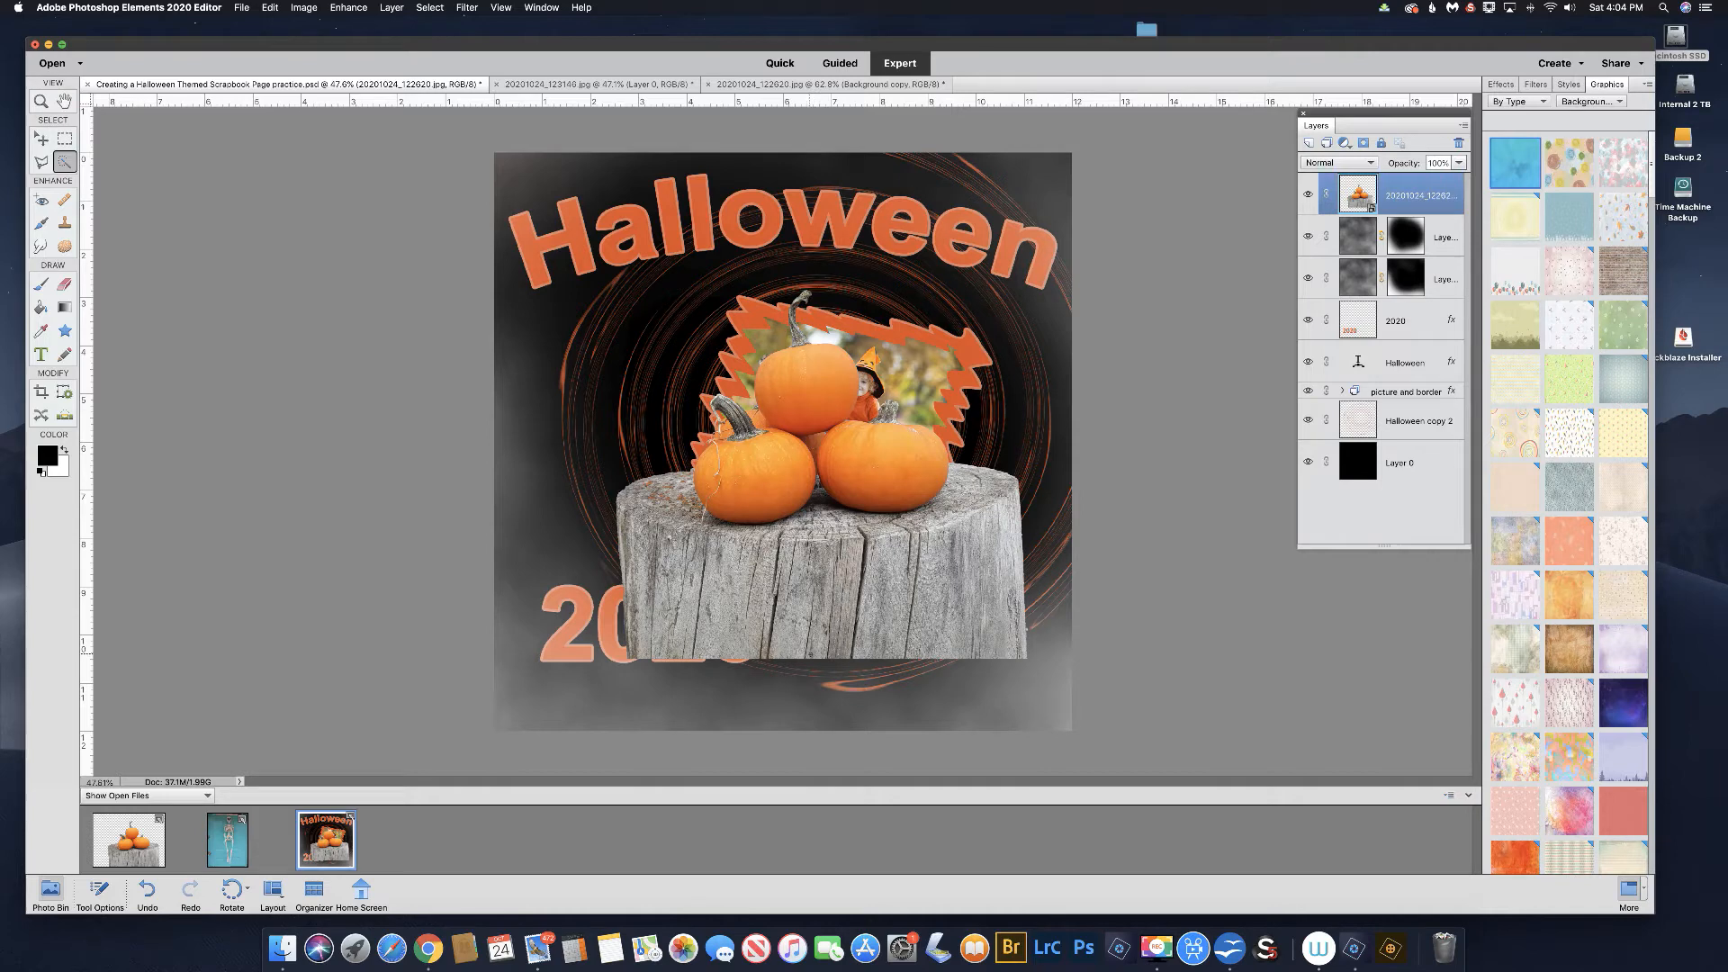
Step: Scale down the pumpkin cutout and position it in the page's lower-right corner, with the stump reaching the lower edge
key("super+t")
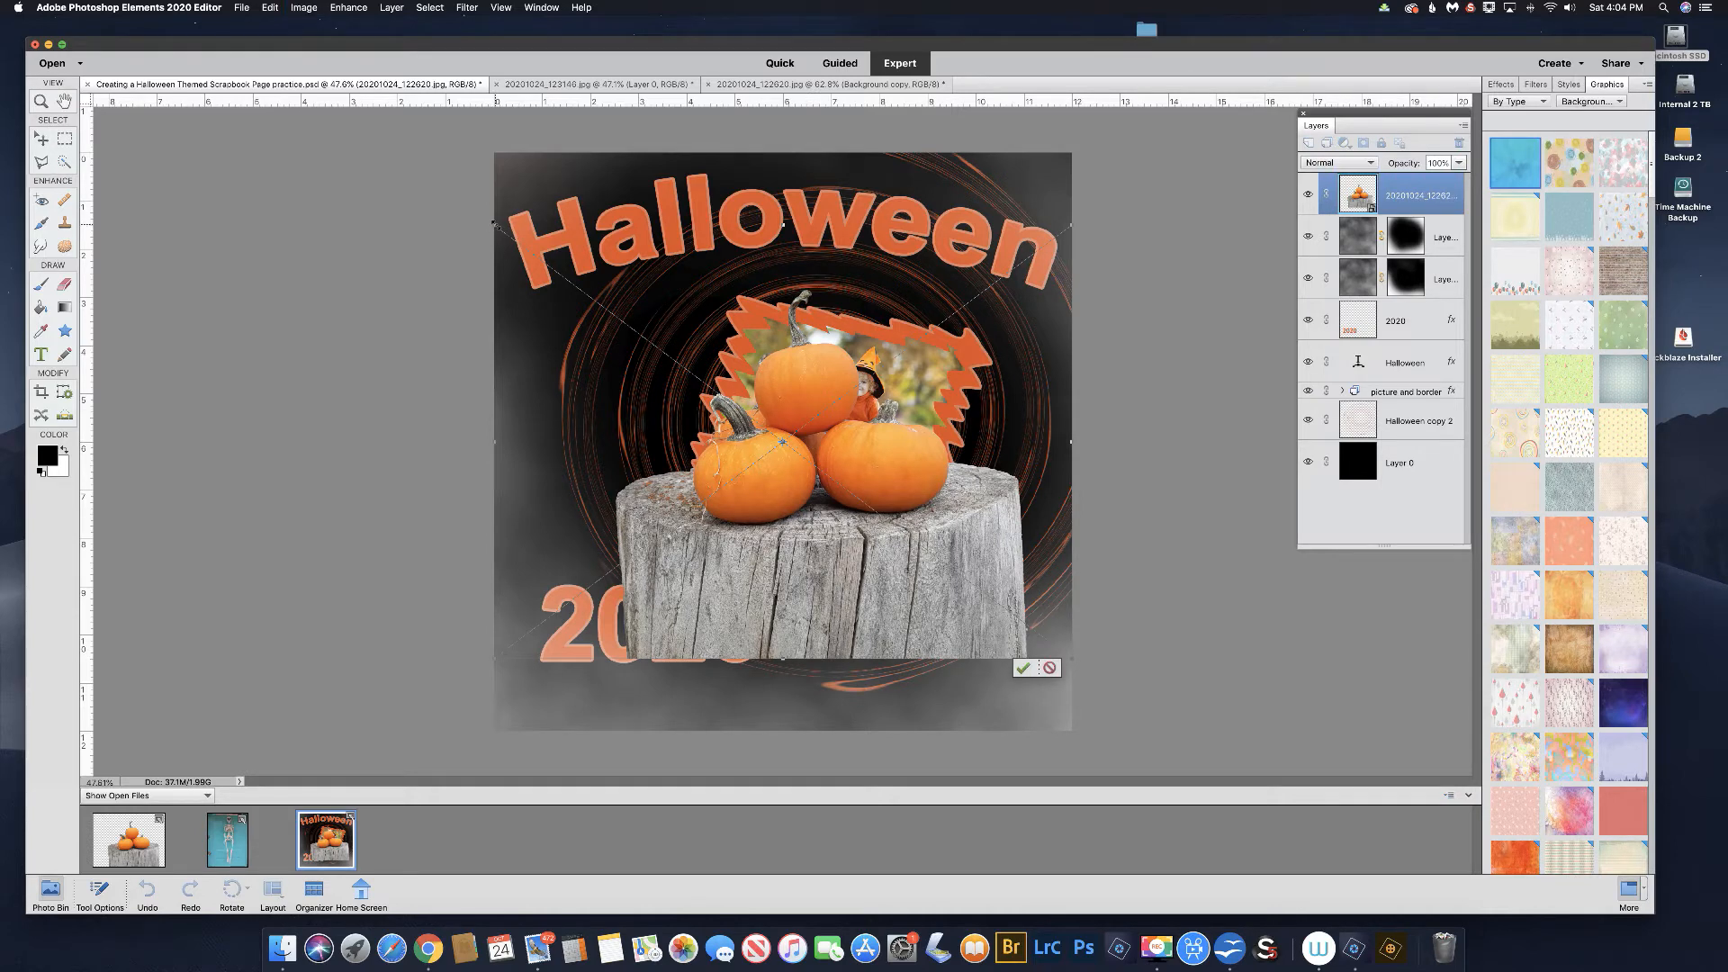
left_click_drag(494, 221, 715, 393)
left_click_drag(958, 622, 966, 700)
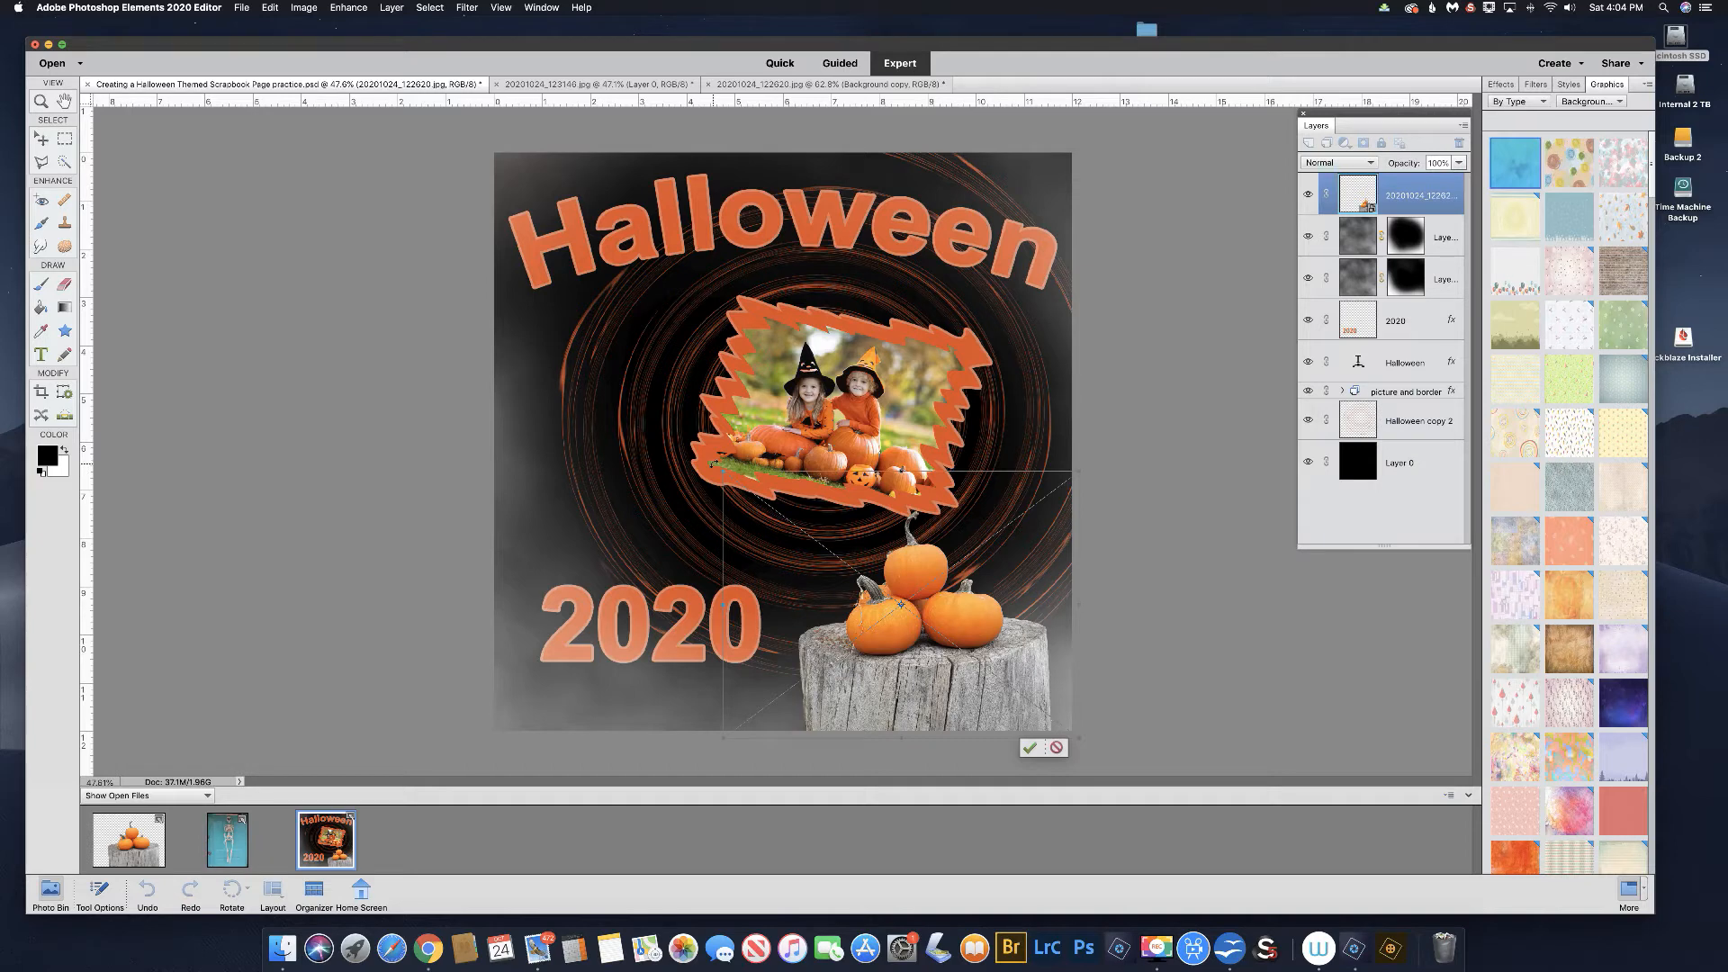
key("Return")
left_click_drag(720, 464, 726, 455)
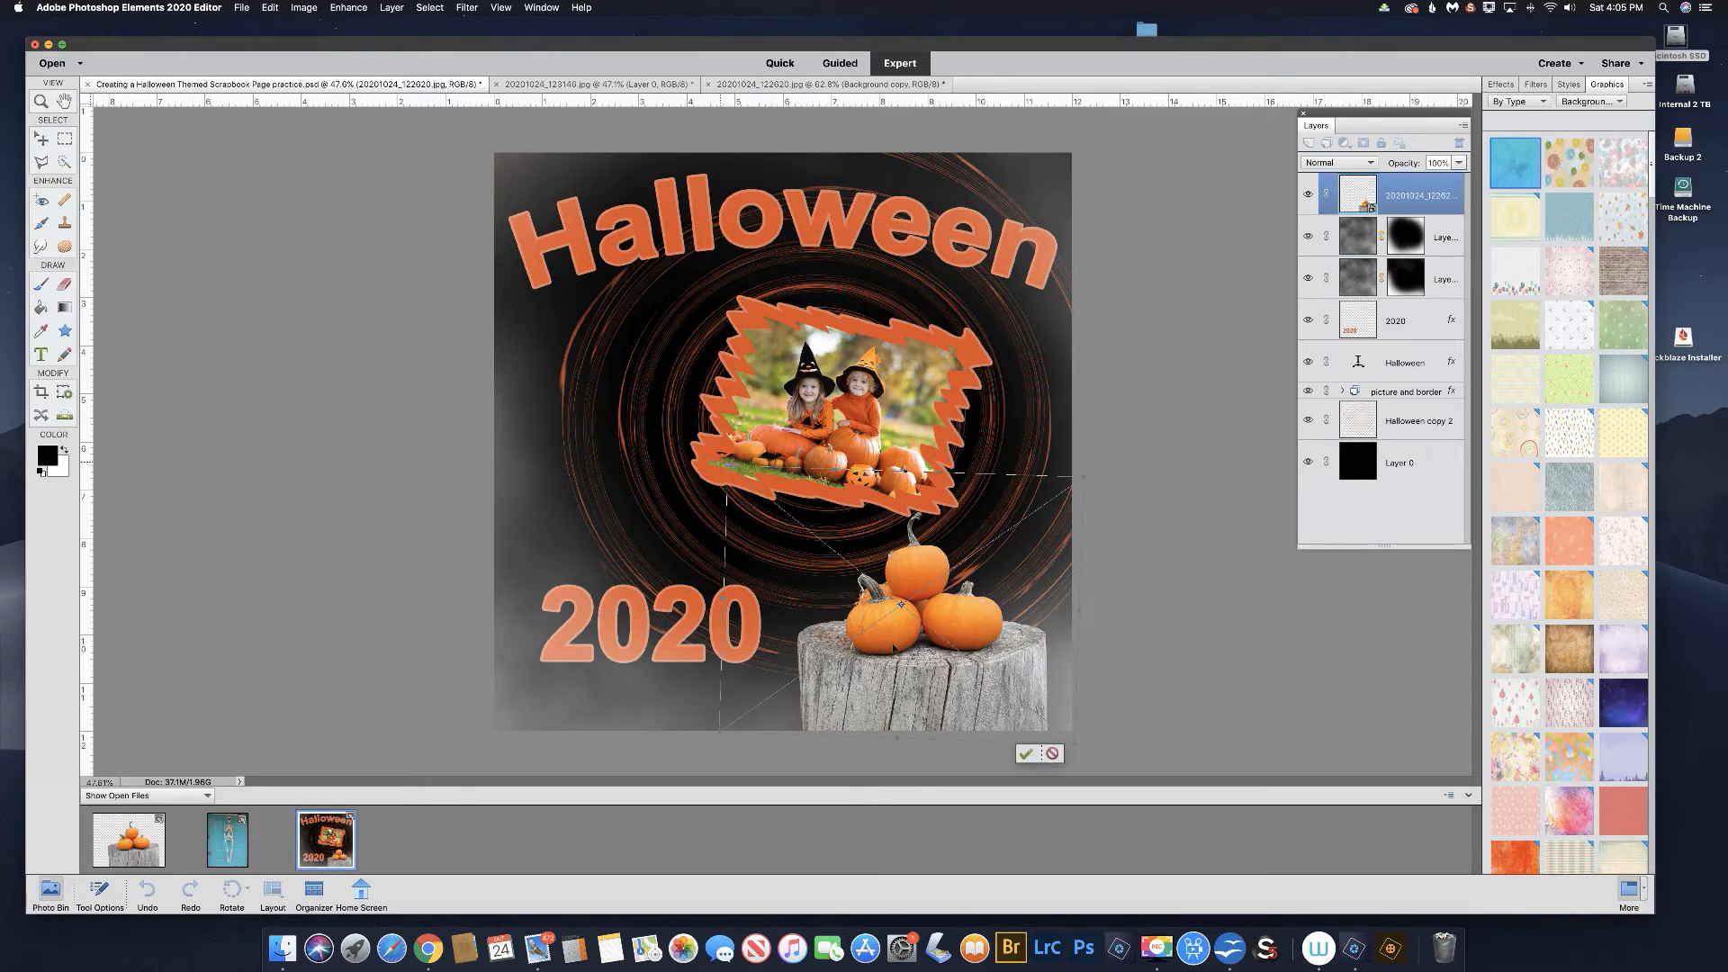
left_click(1028, 752)
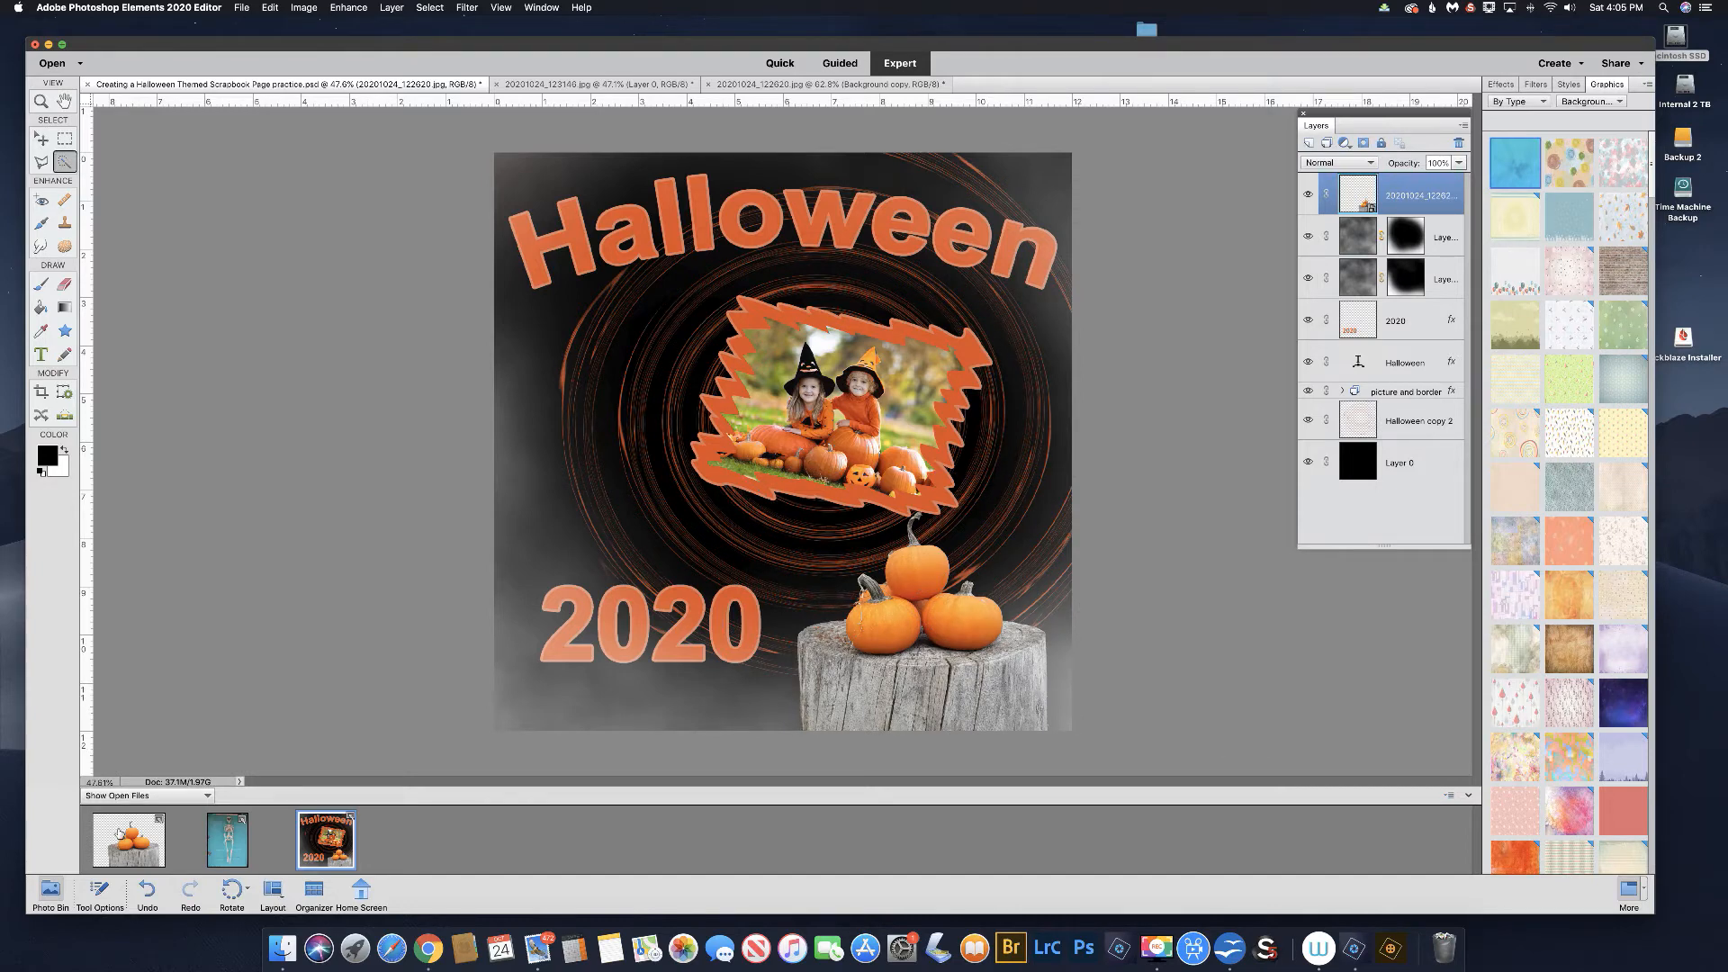
Step: Switch to the skeleton photo, select the skeleton automatically as the subject, and start Refine Edge on the selection
left_click(229, 836)
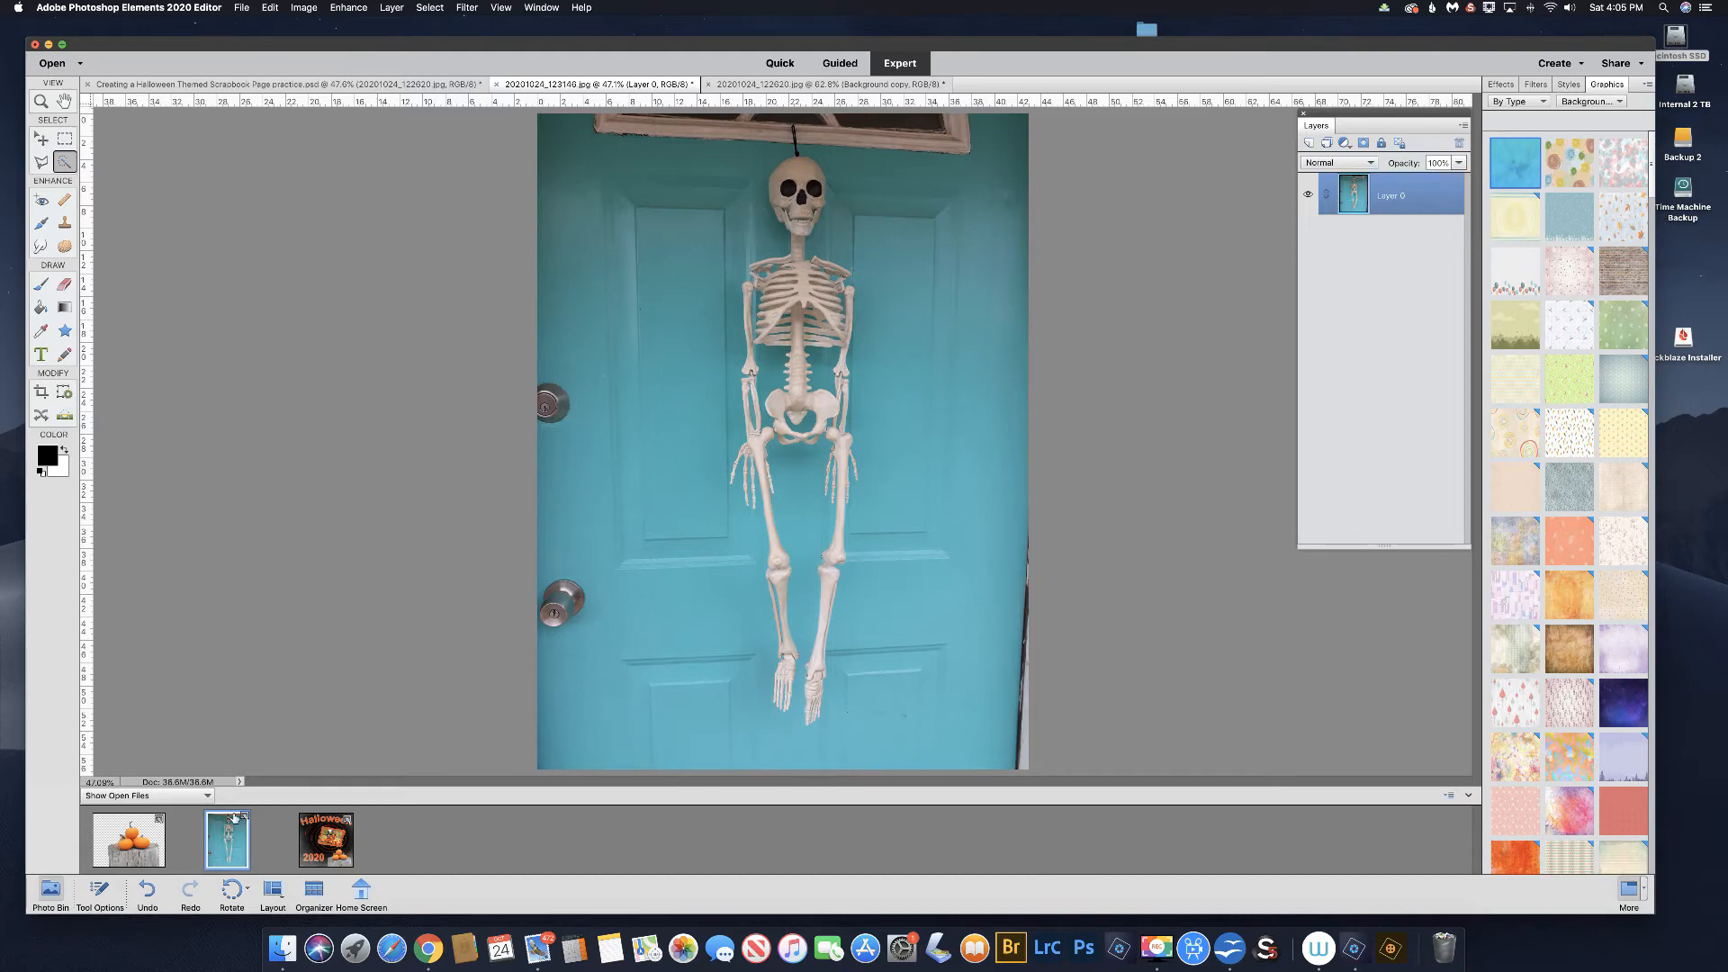
left_click(65, 163)
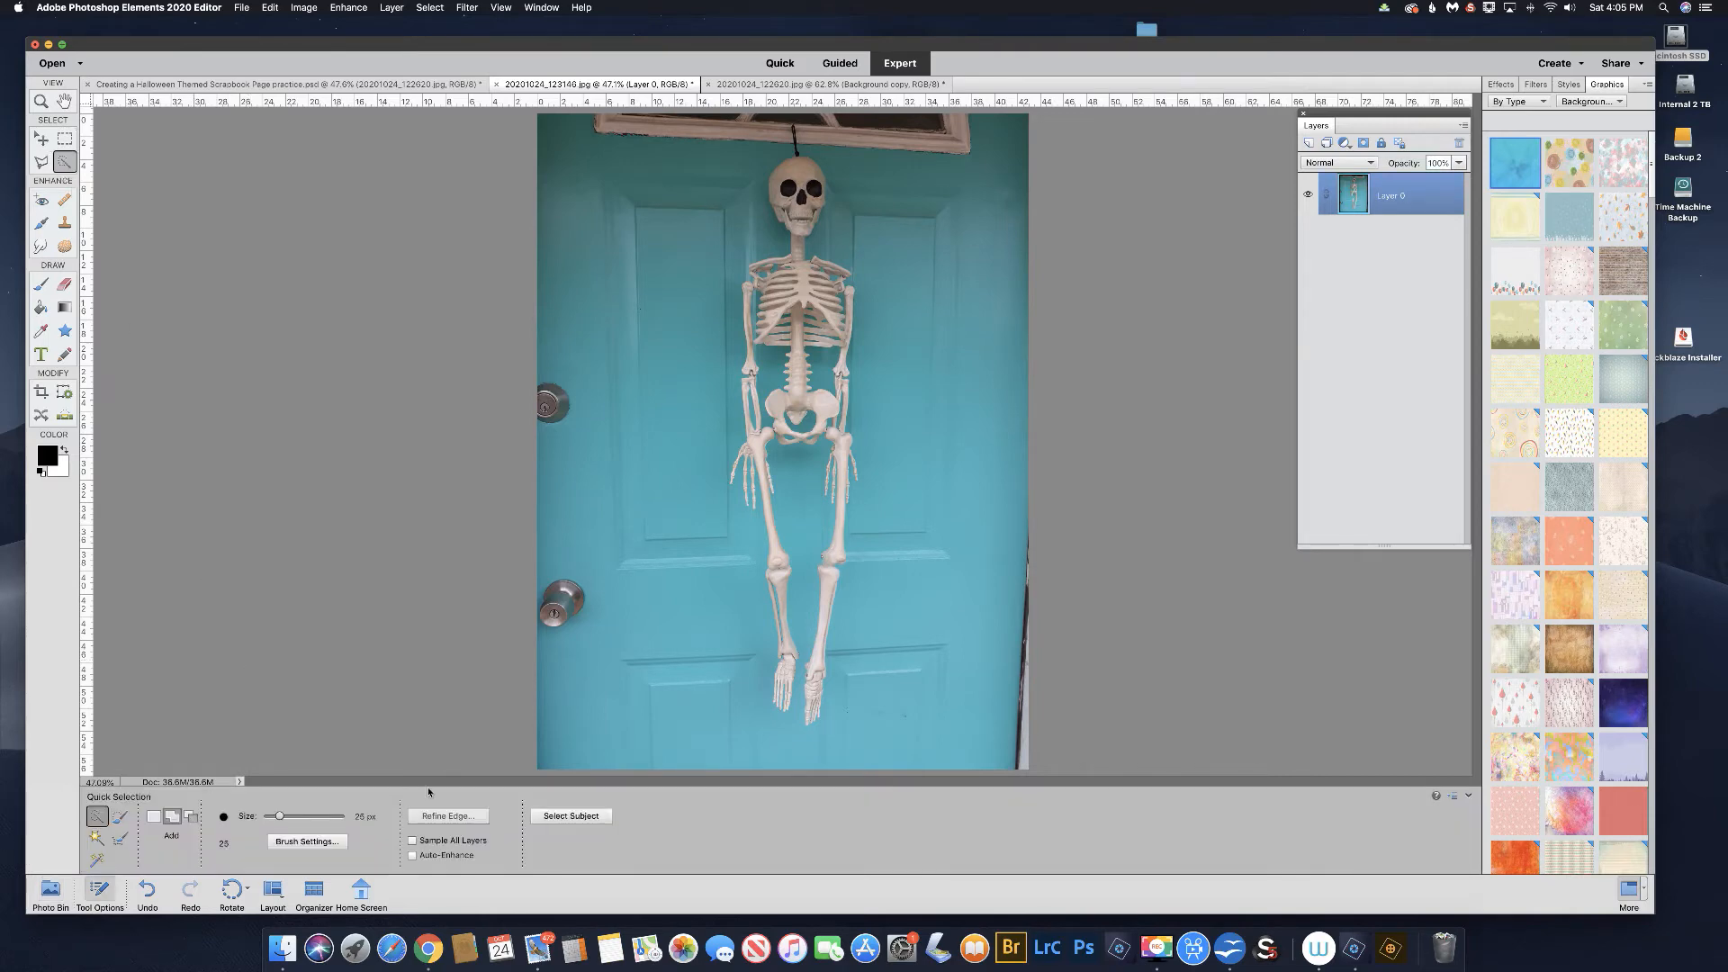
left_click(572, 816)
left_click(445, 816)
left_click(445, 816)
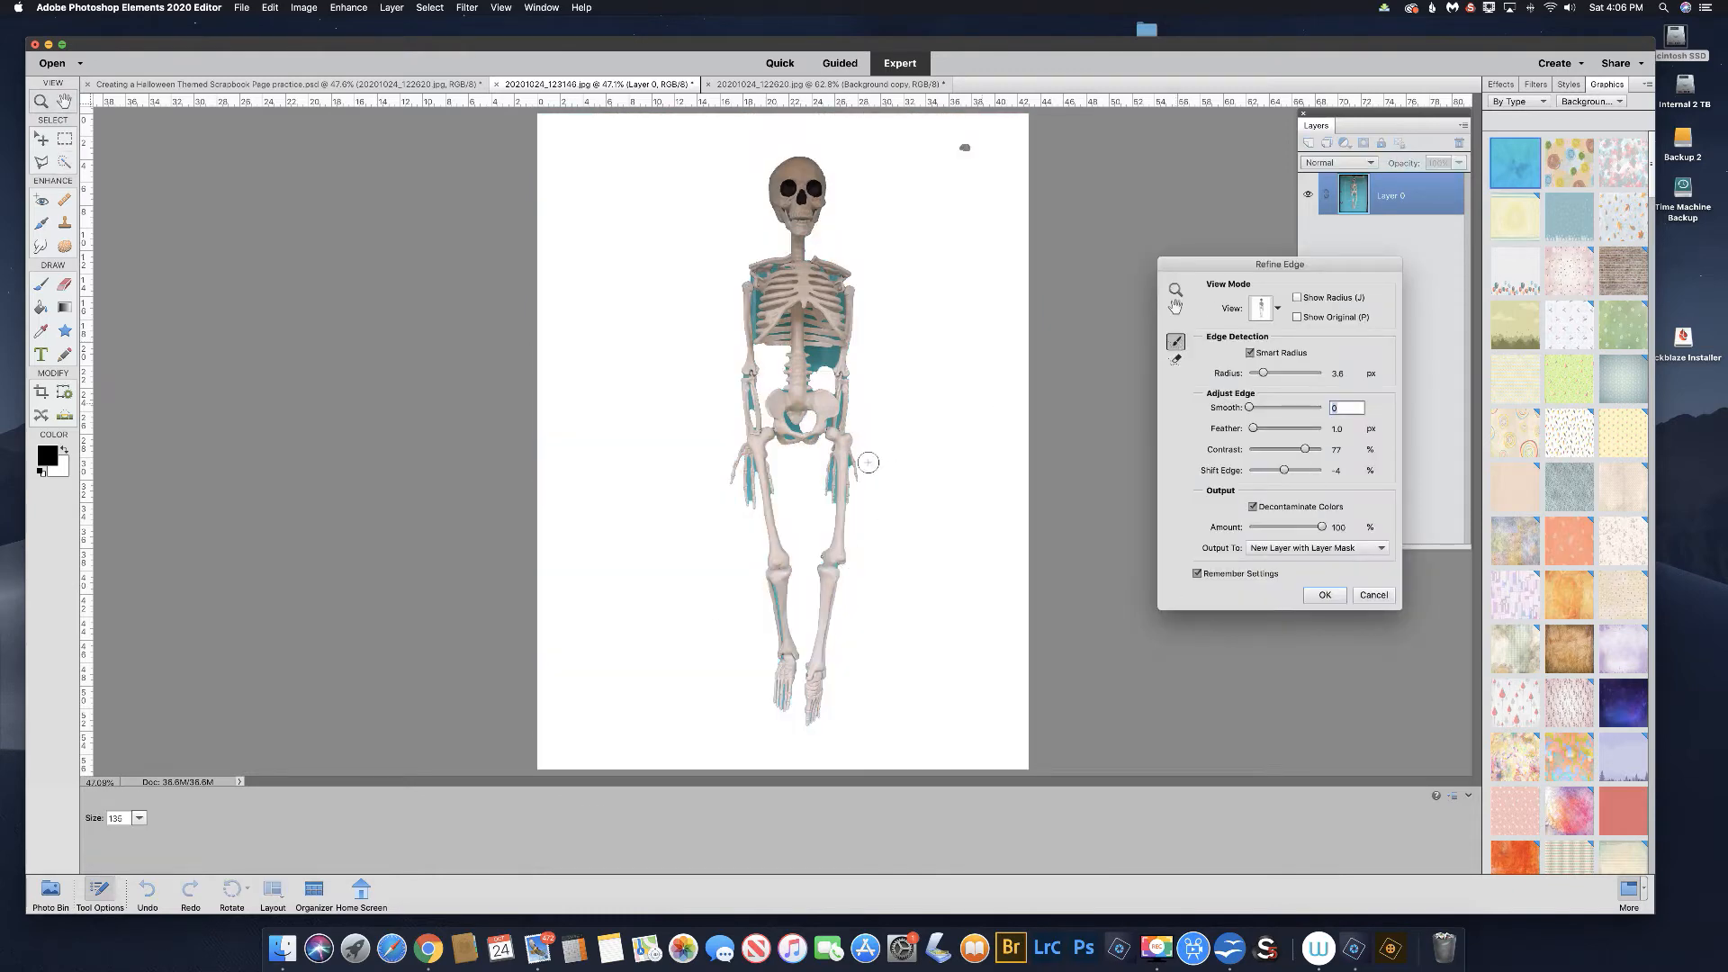
Step: Refine the edges around the ribs, arms, hands, pelvis, legs and feet, clear the stray spot, and output to a new layer with layer mask
mouse_move(826, 367)
left_mouse_down()
mouse_move(816, 350)
mouse_move(844, 350)
mouse_move(819, 324)
mouse_move(836, 280)
mouse_move(768, 269)
mouse_move(753, 331)
left_mouse_up()
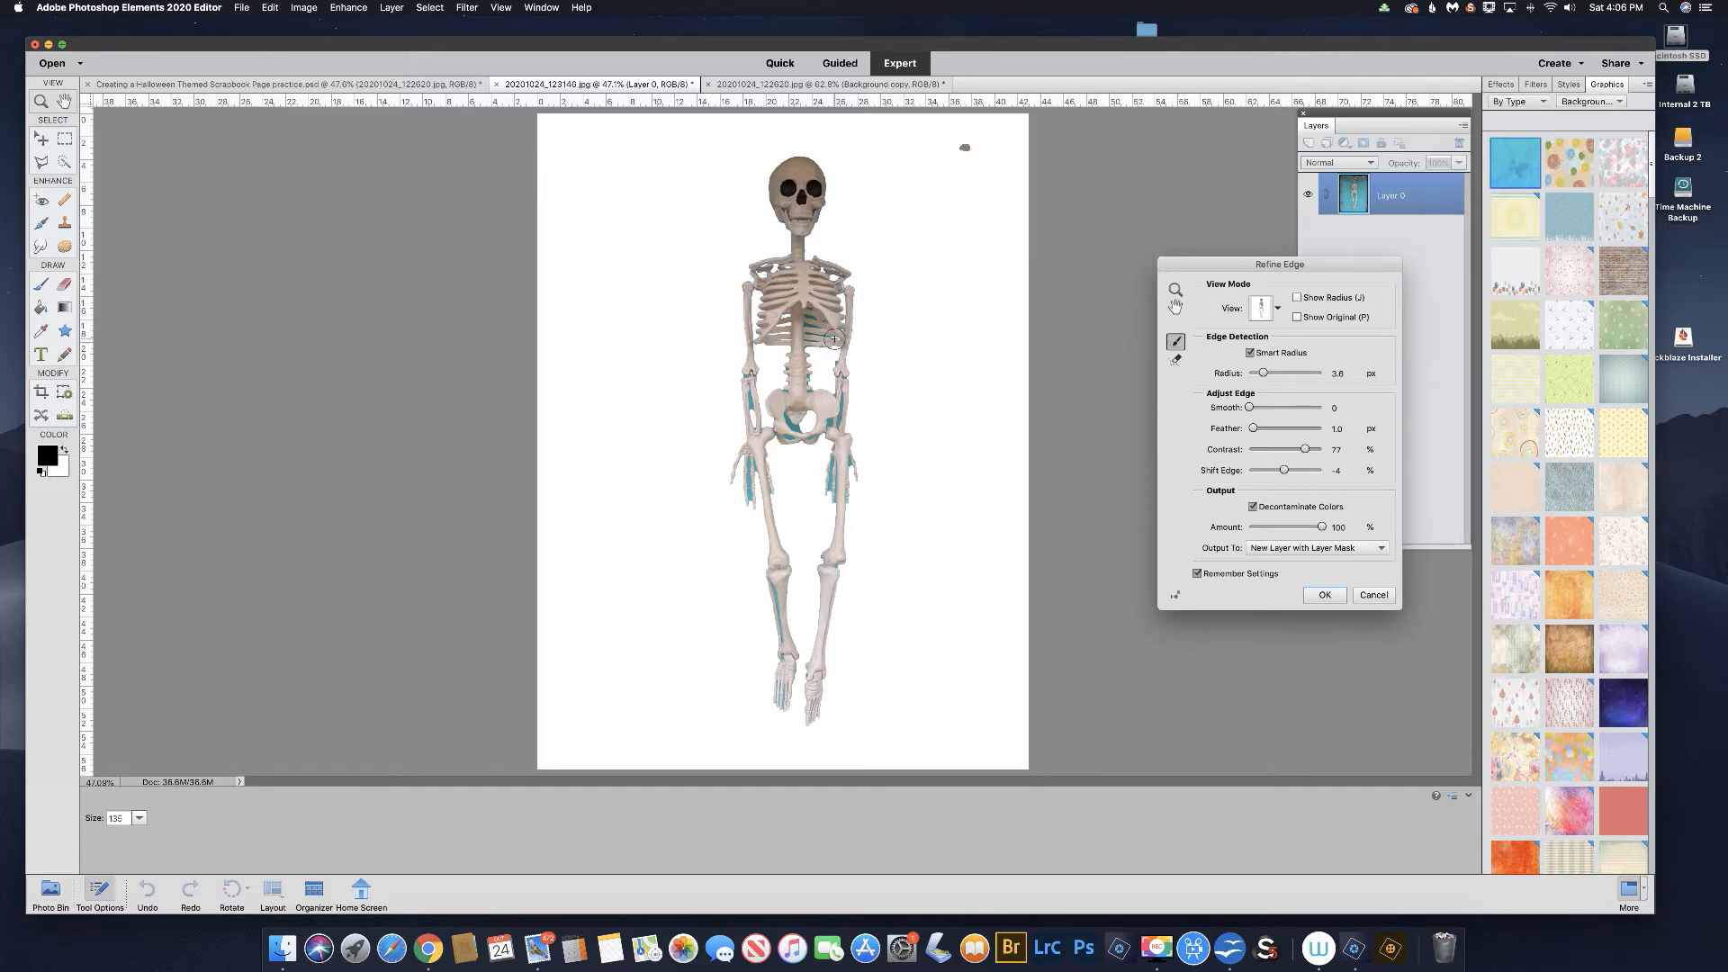
left_click_drag(833, 339, 799, 306)
left_click_drag(840, 366, 837, 506)
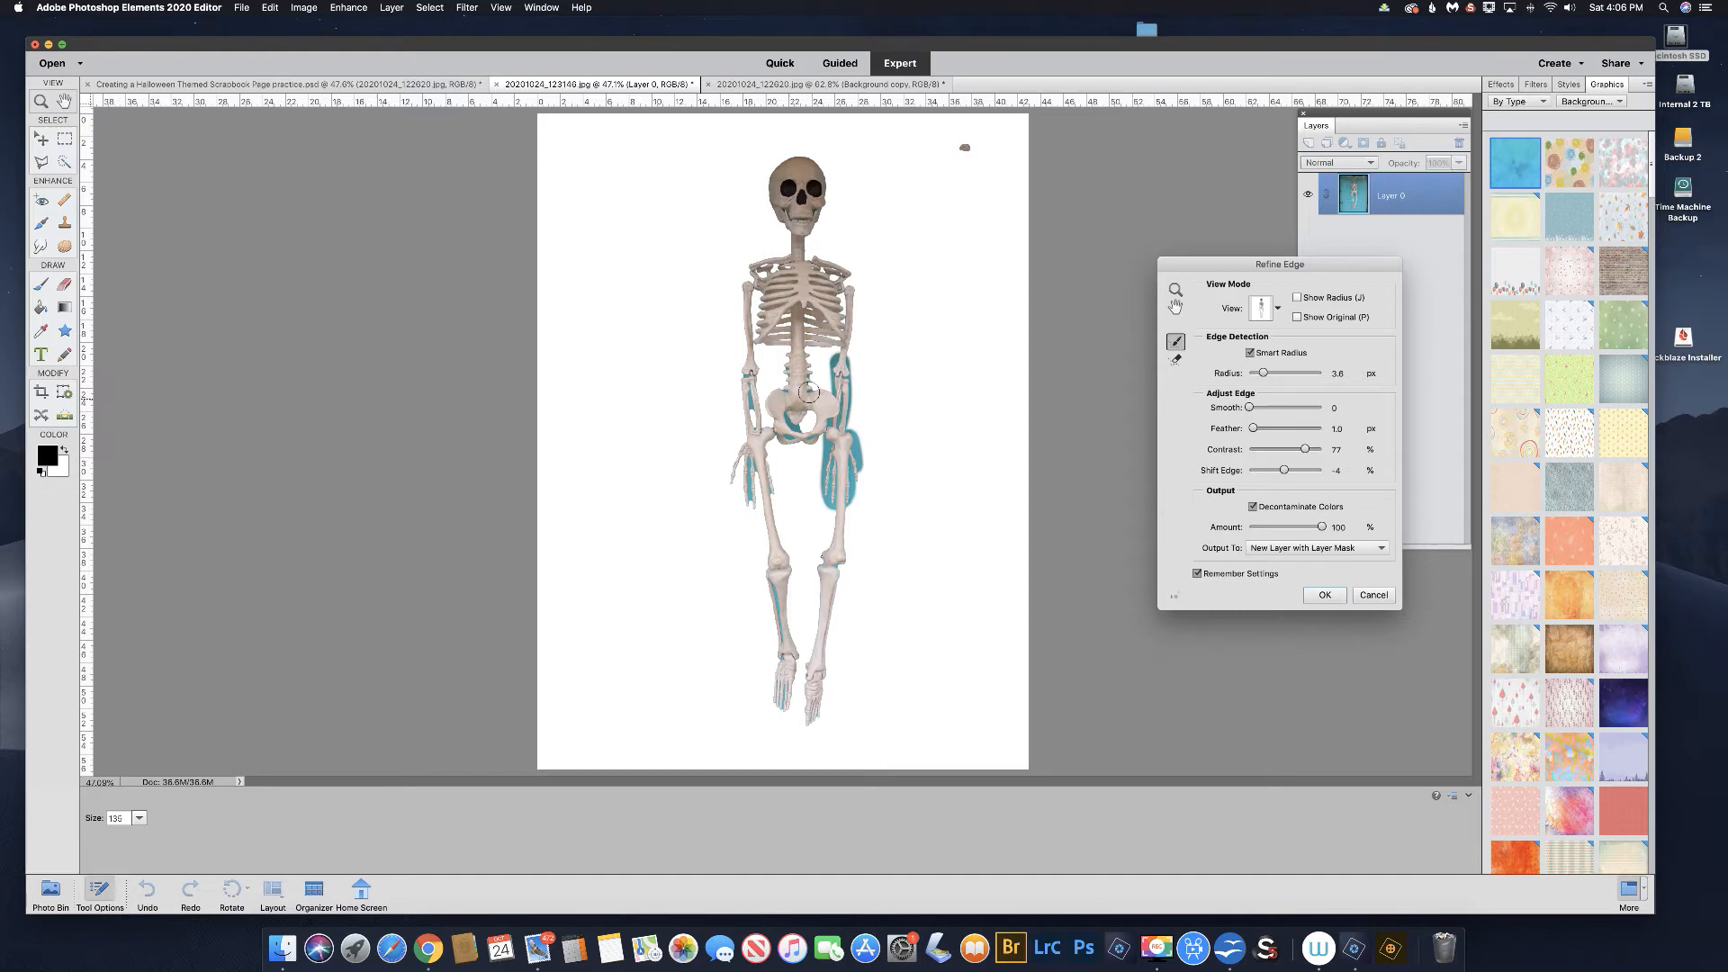
mouse_move(780, 411)
left_mouse_down()
mouse_move(781, 376)
mouse_move(799, 443)
mouse_move(810, 353)
mouse_move(783, 354)
mouse_move(748, 398)
mouse_move(752, 514)
mouse_move(777, 497)
left_mouse_up()
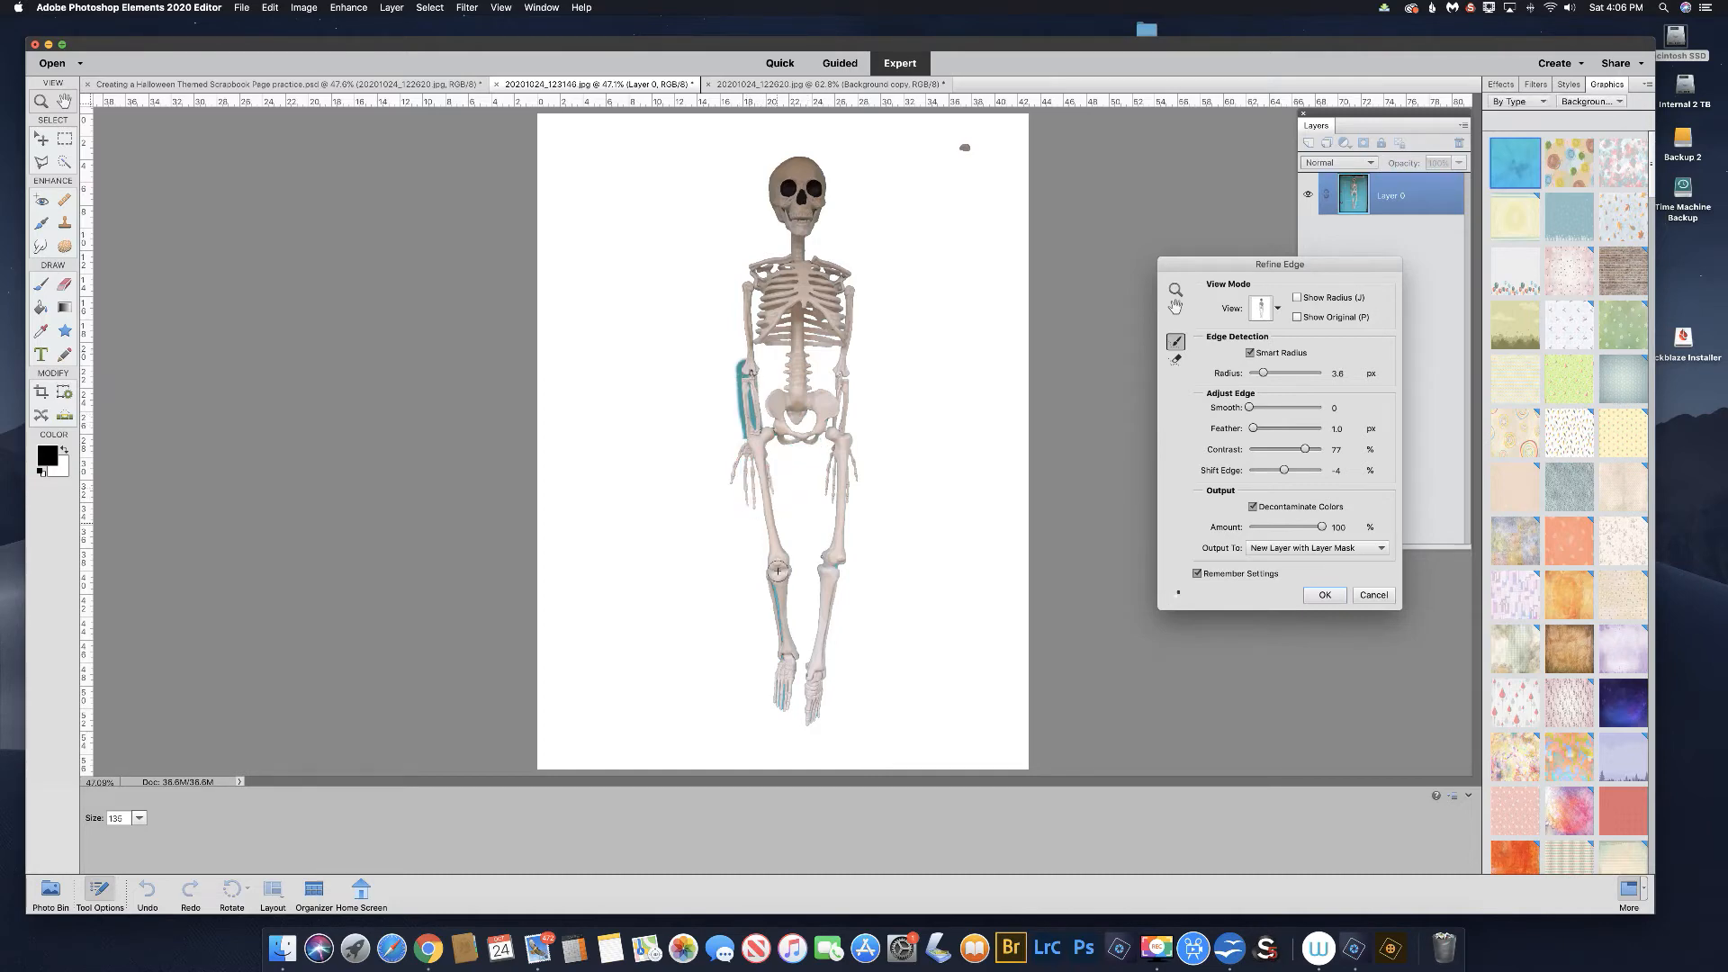
mouse_move(773, 581)
left_mouse_down()
mouse_move(783, 707)
mouse_move(803, 722)
mouse_move(821, 641)
left_mouse_up()
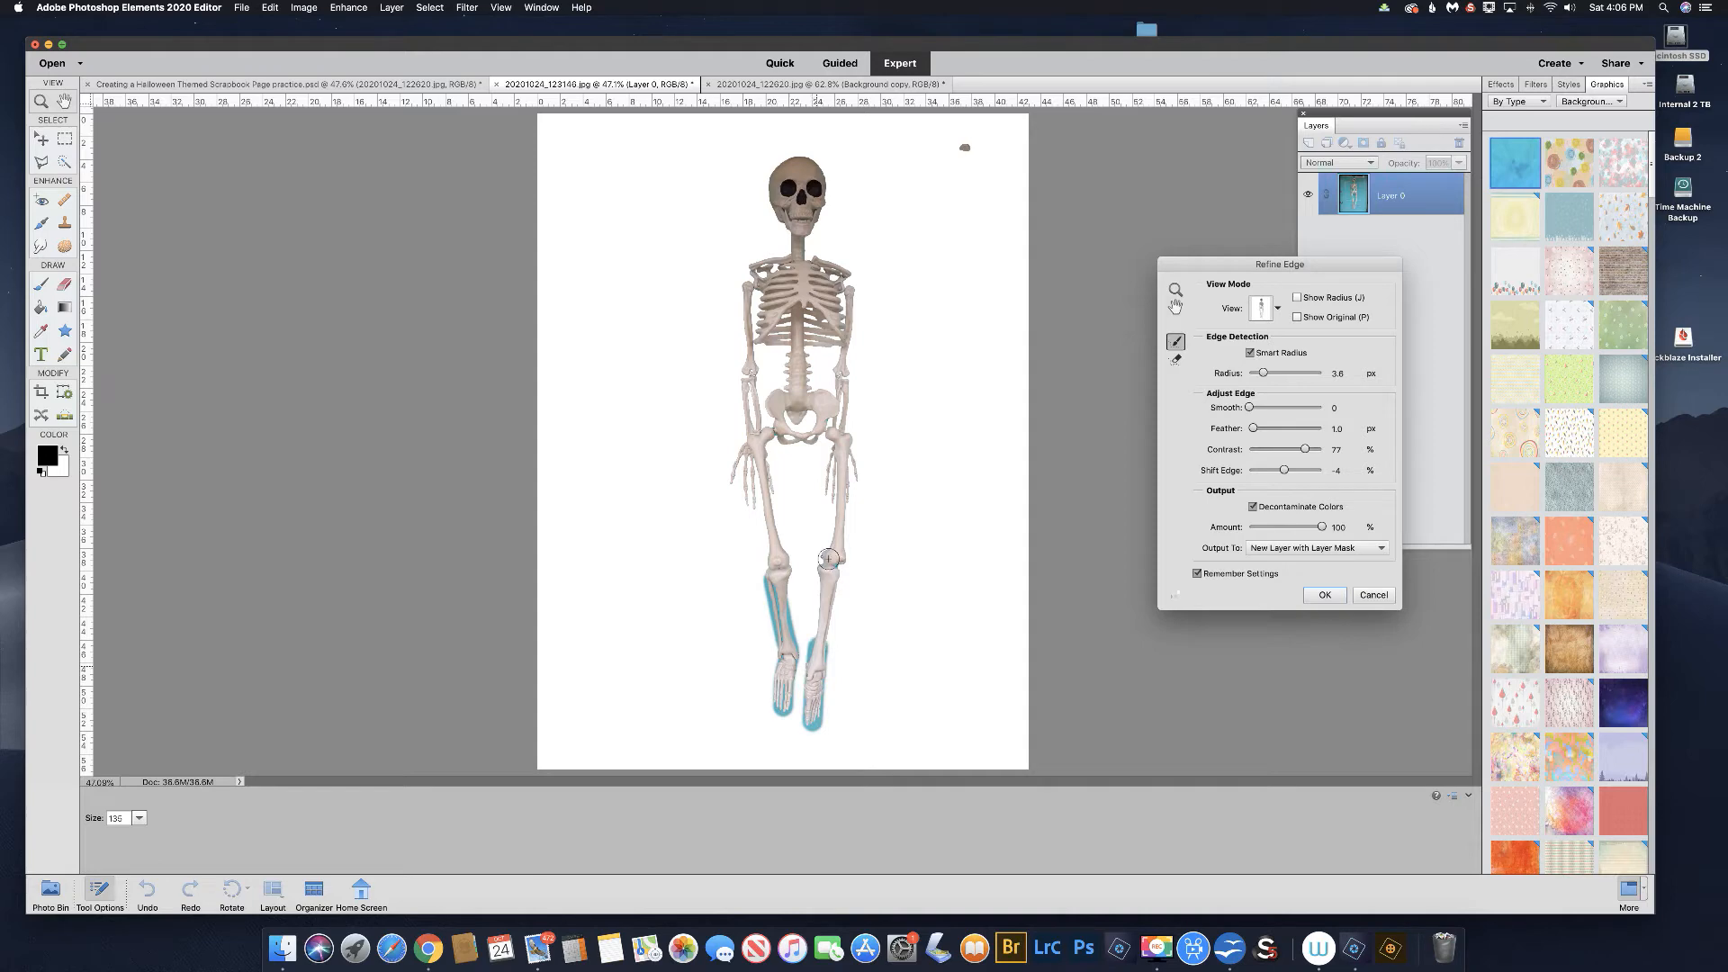
left_click_drag(825, 559, 824, 565)
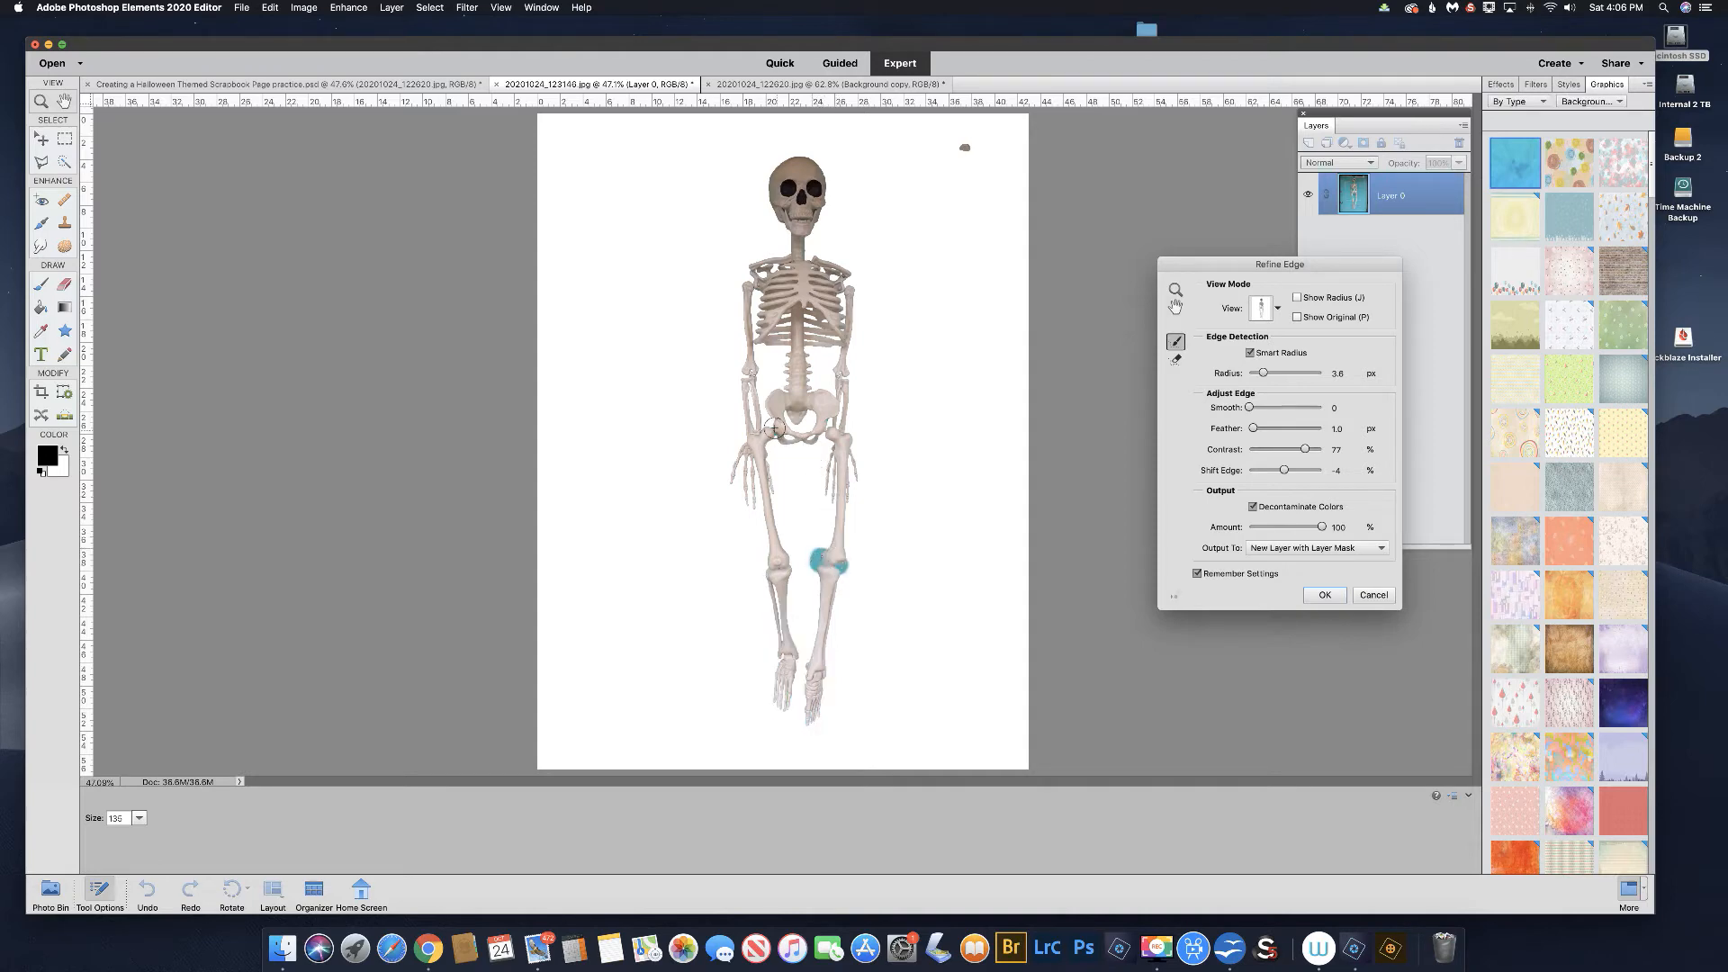
left_click_drag(776, 438, 781, 429)
left_click(964, 146)
left_click(1326, 596)
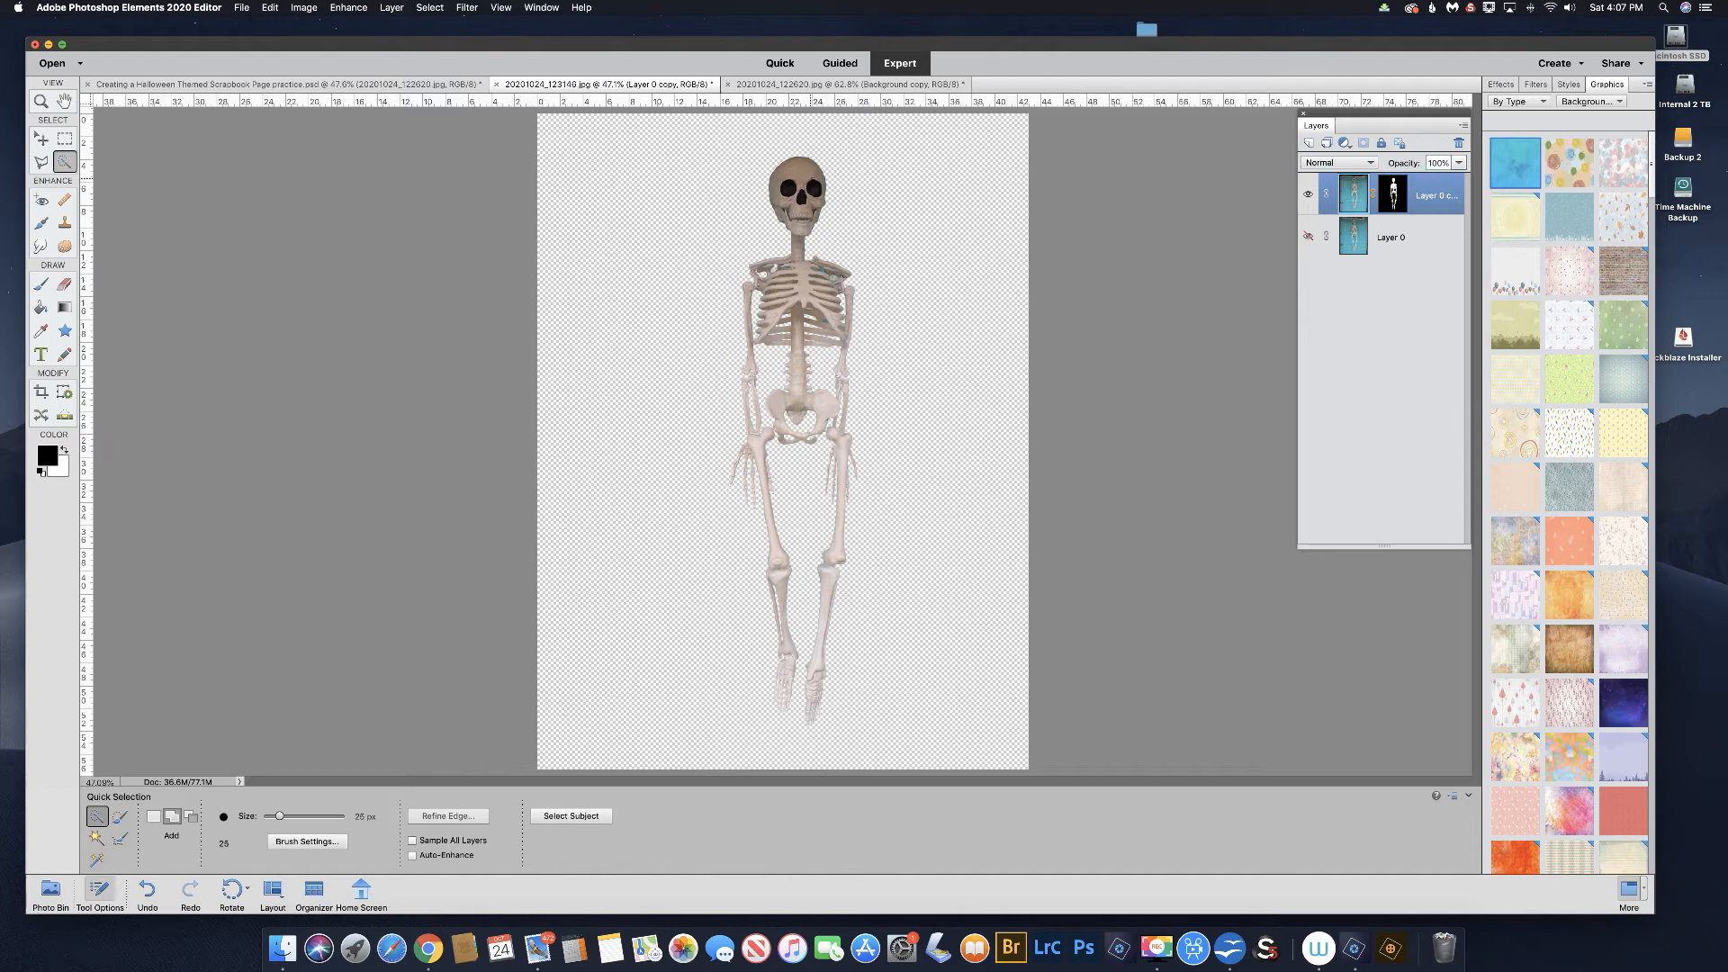
Step: Add a Brightness/Contrast adjustment layer above the skeleton cutout and raise the brightness to about 76
left_click(1346, 142)
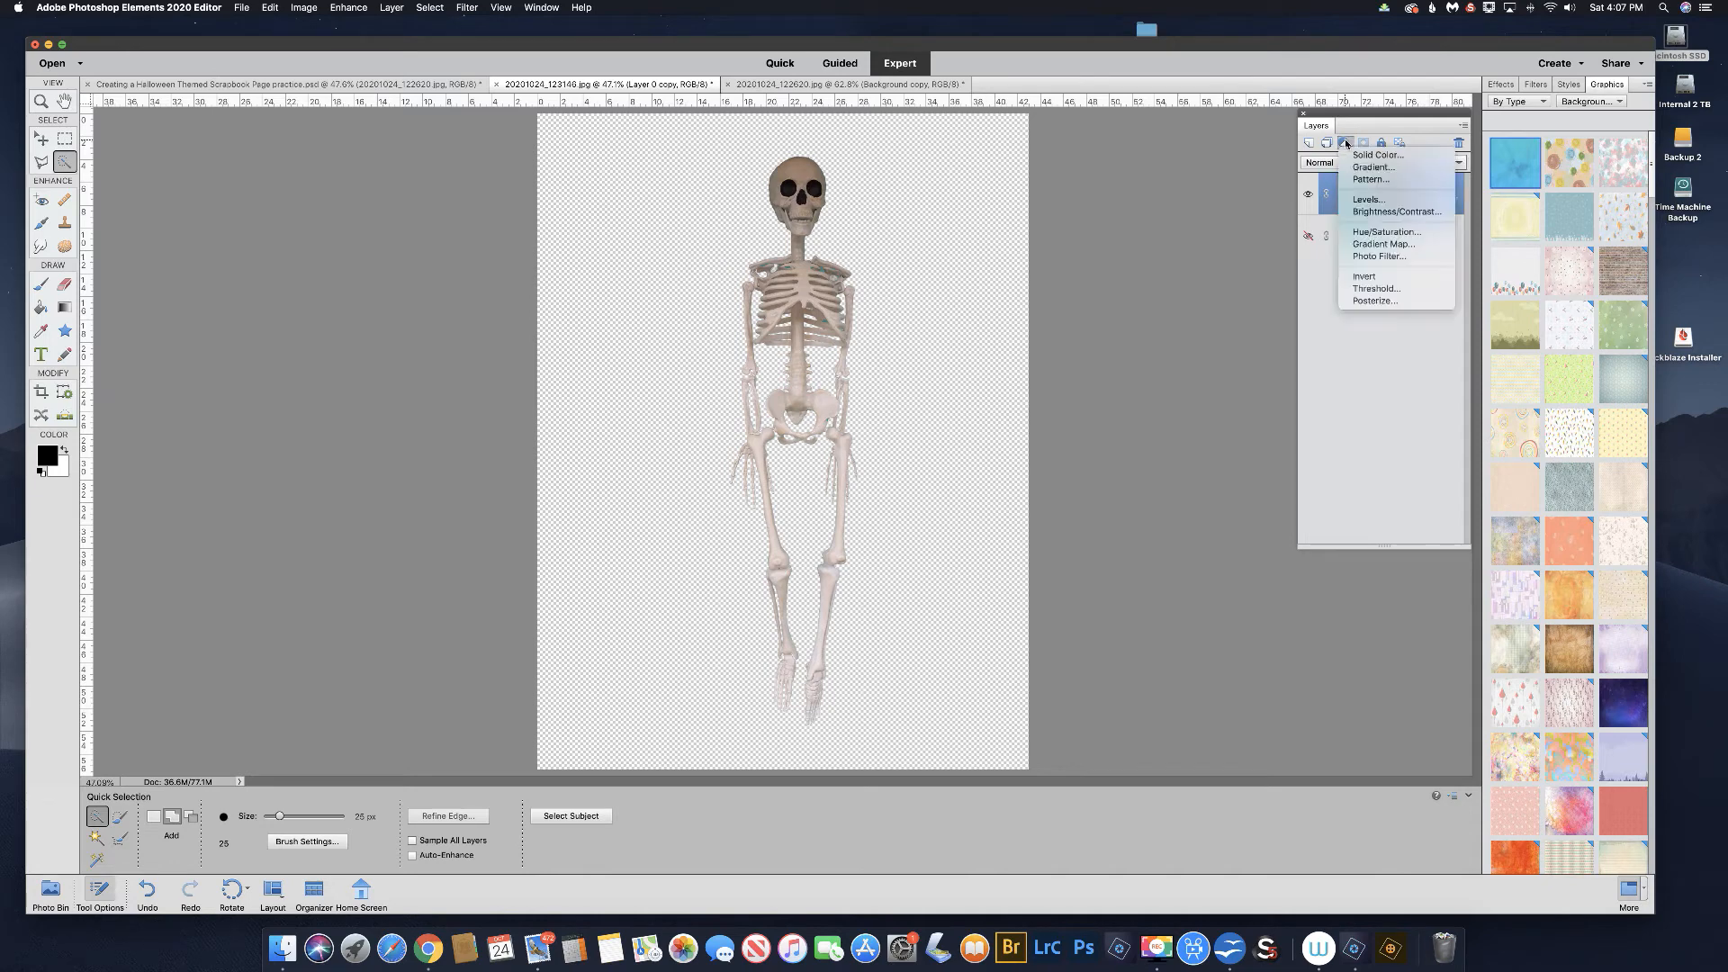
left_click(1372, 212)
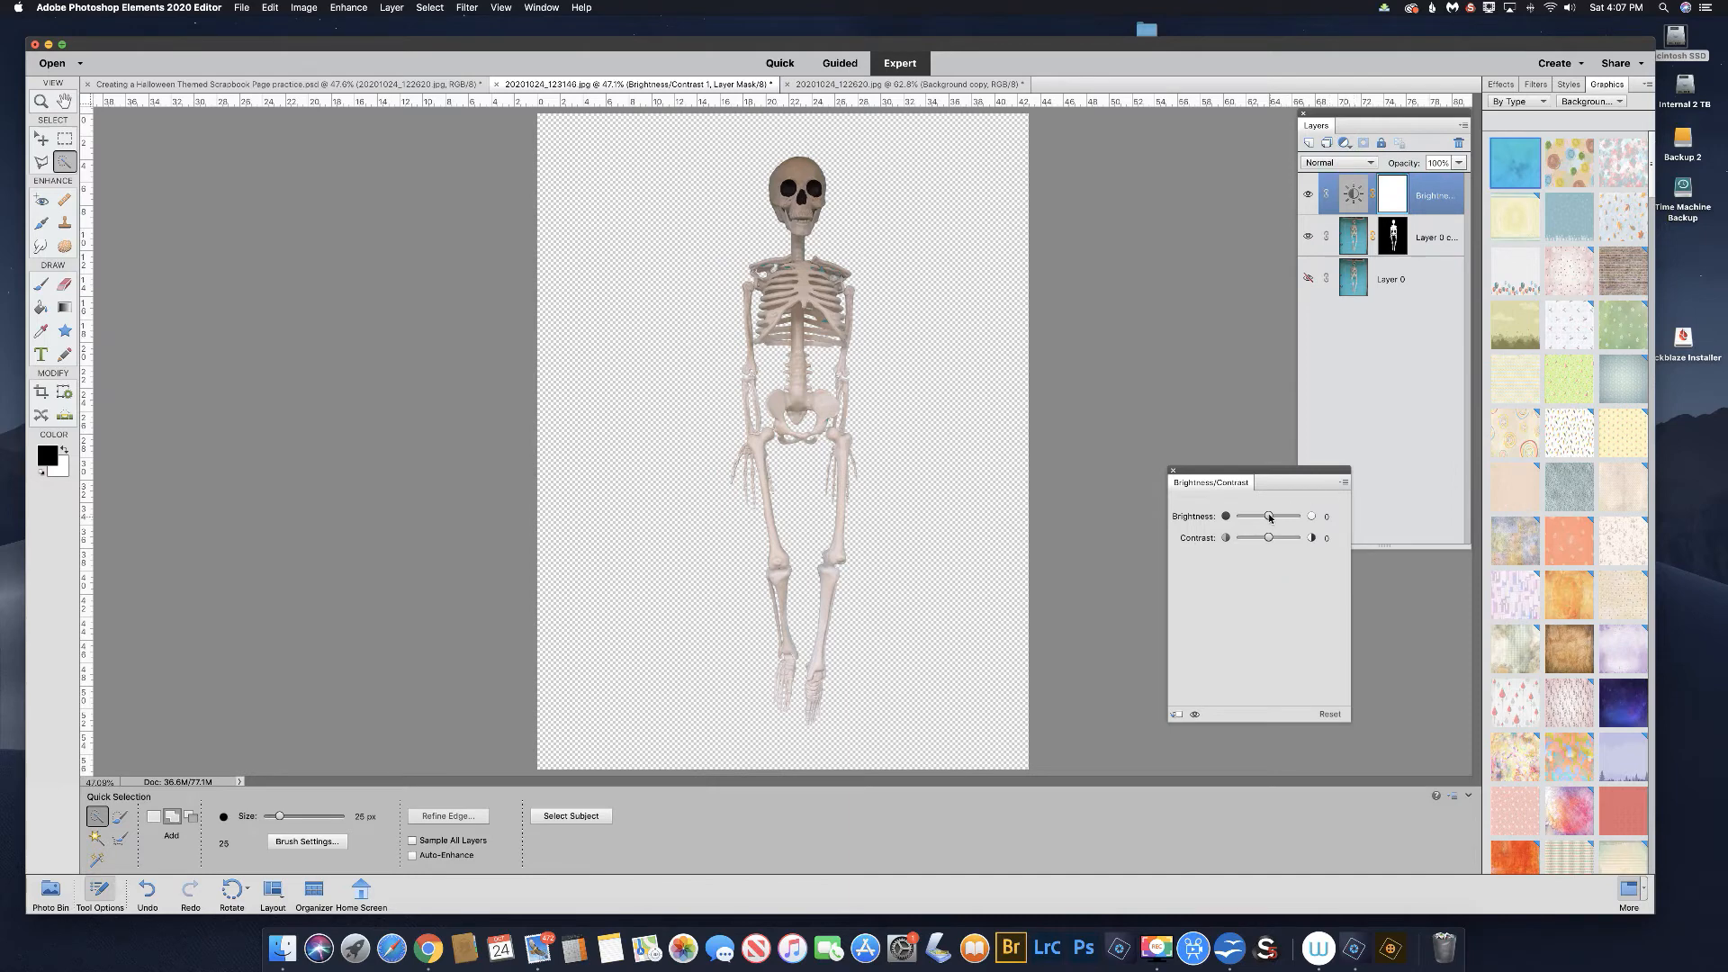
left_click_drag(1268, 517, 1279, 517)
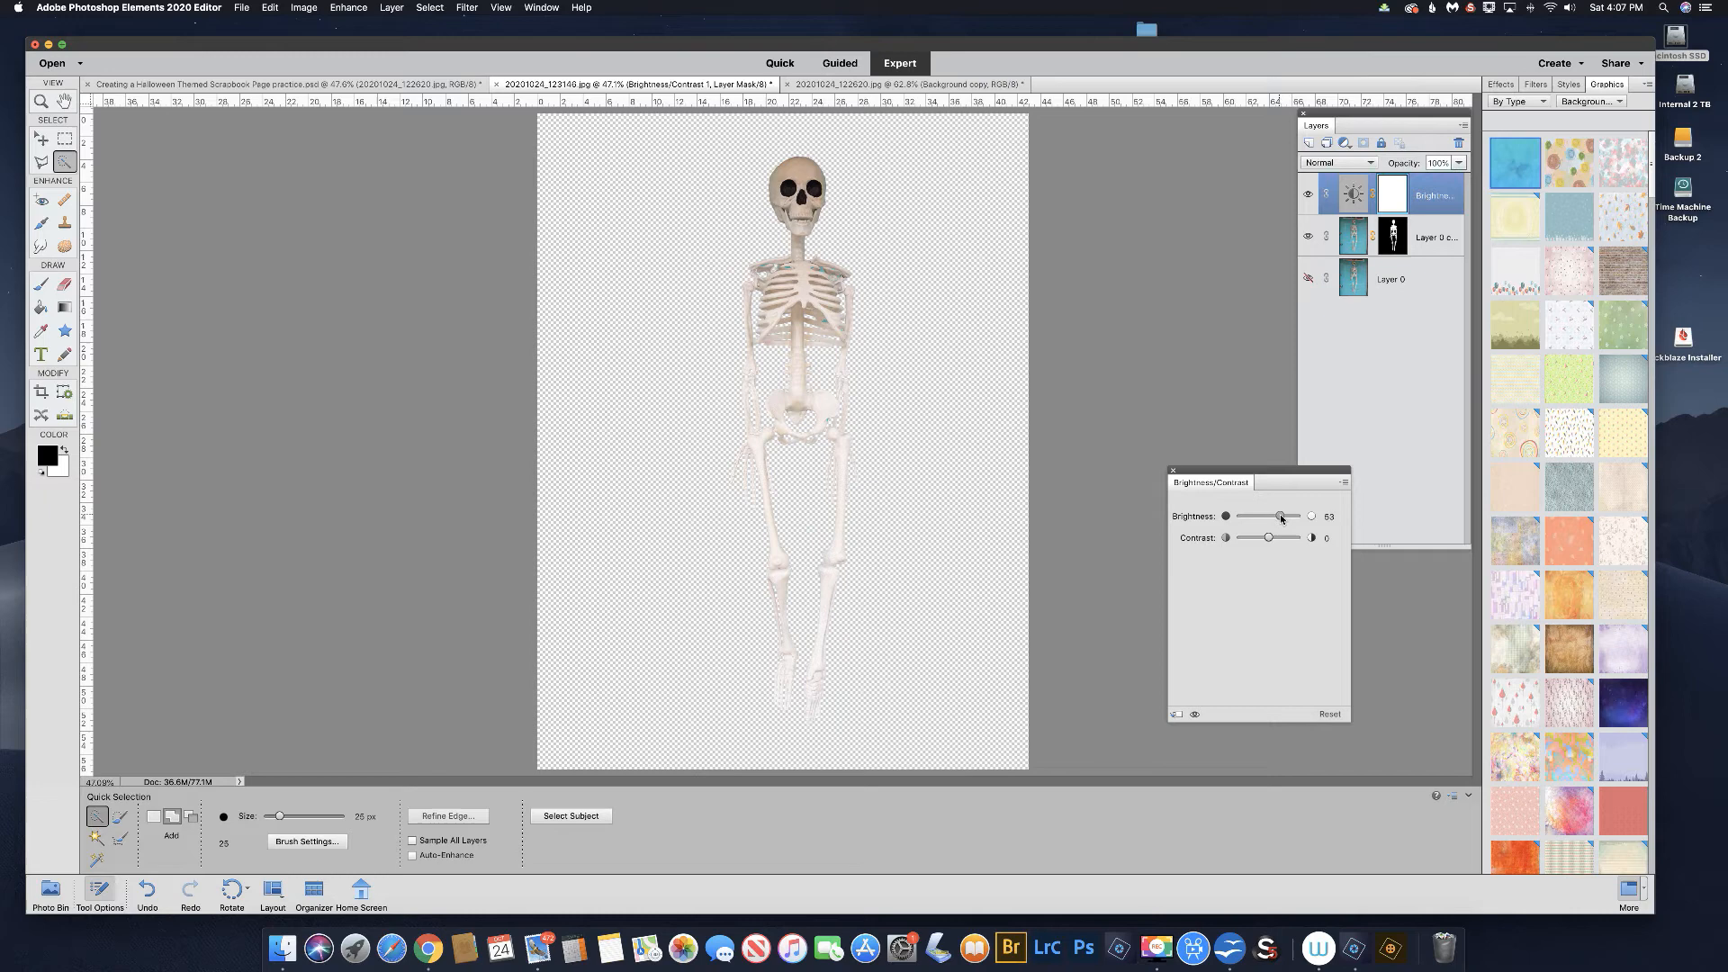
left_click_drag(1282, 516, 1286, 519)
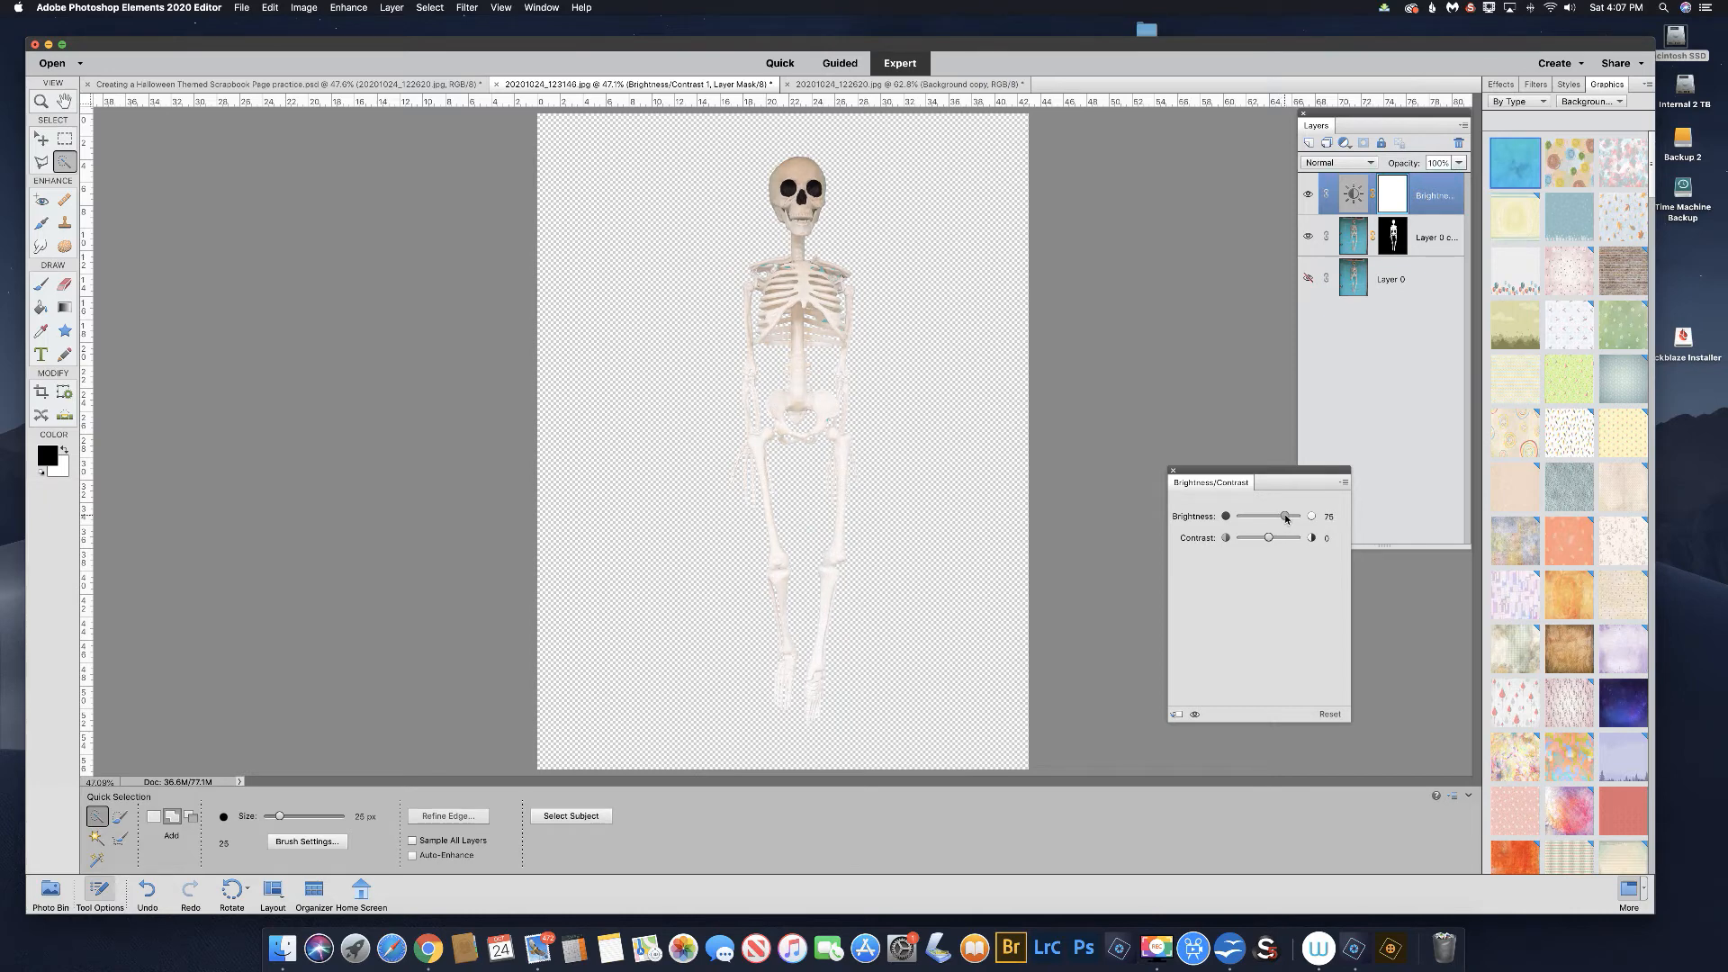
left_click_drag(1285, 518, 1287, 516)
left_click(1341, 352)
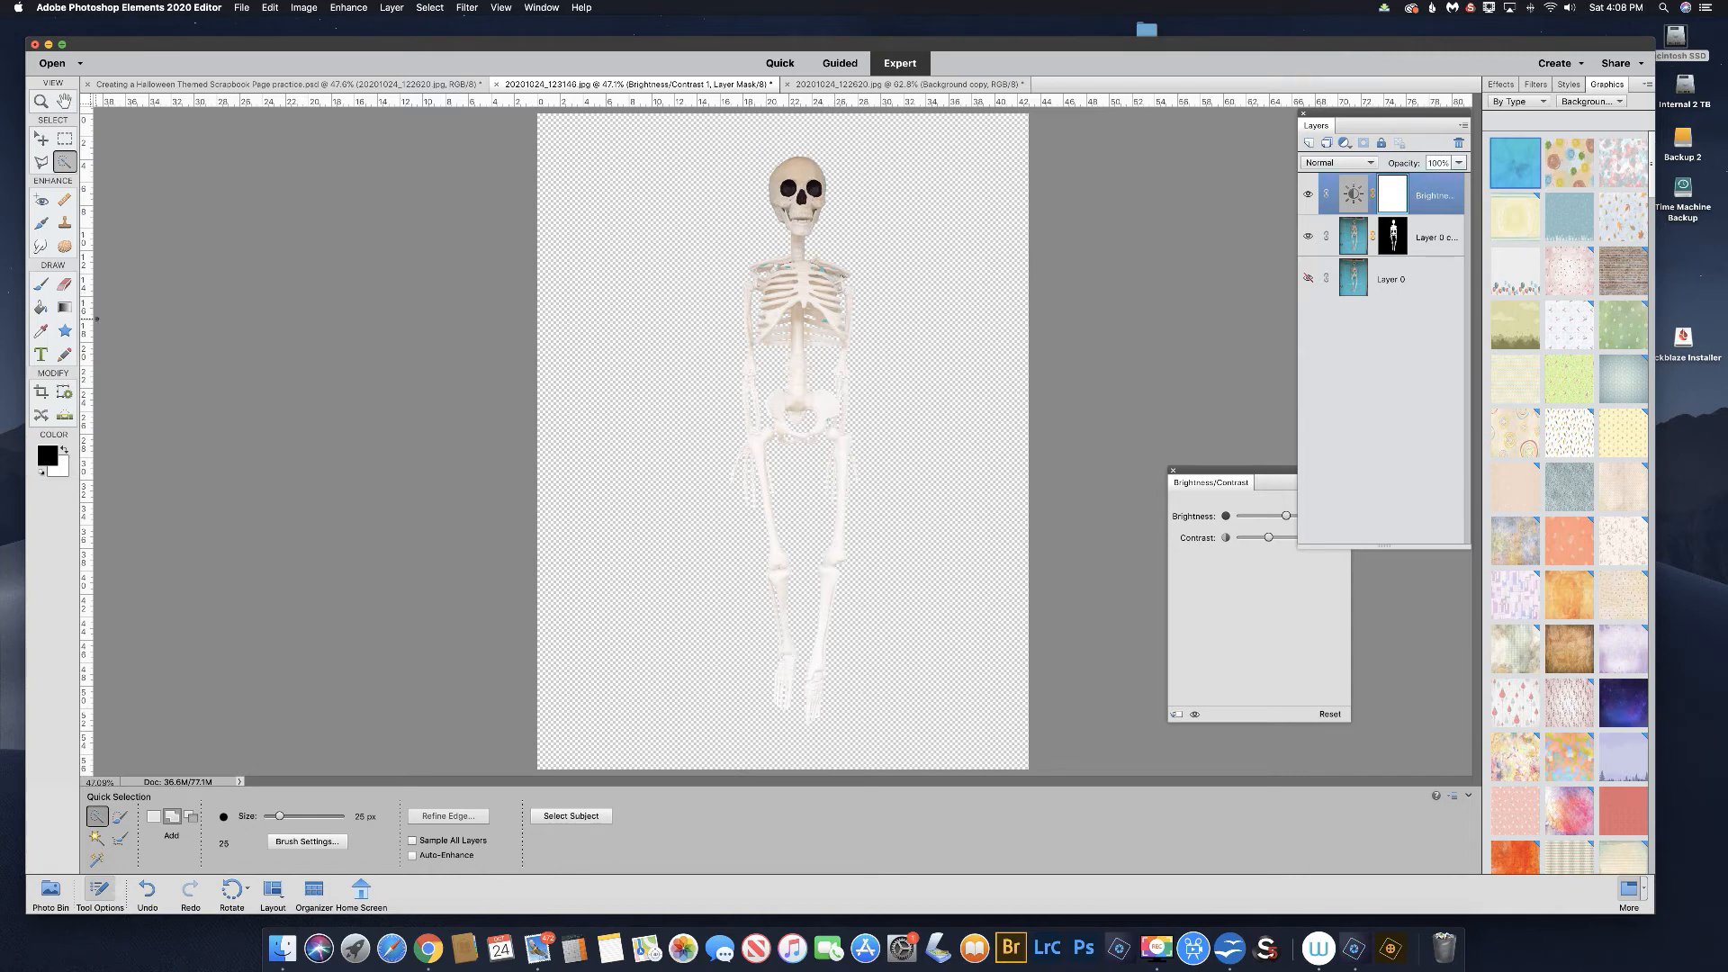
Step: Fade the brightness adjustment's mask with a vertical linear gradient from white at the neck to black below the pelvis
left_click(63, 309)
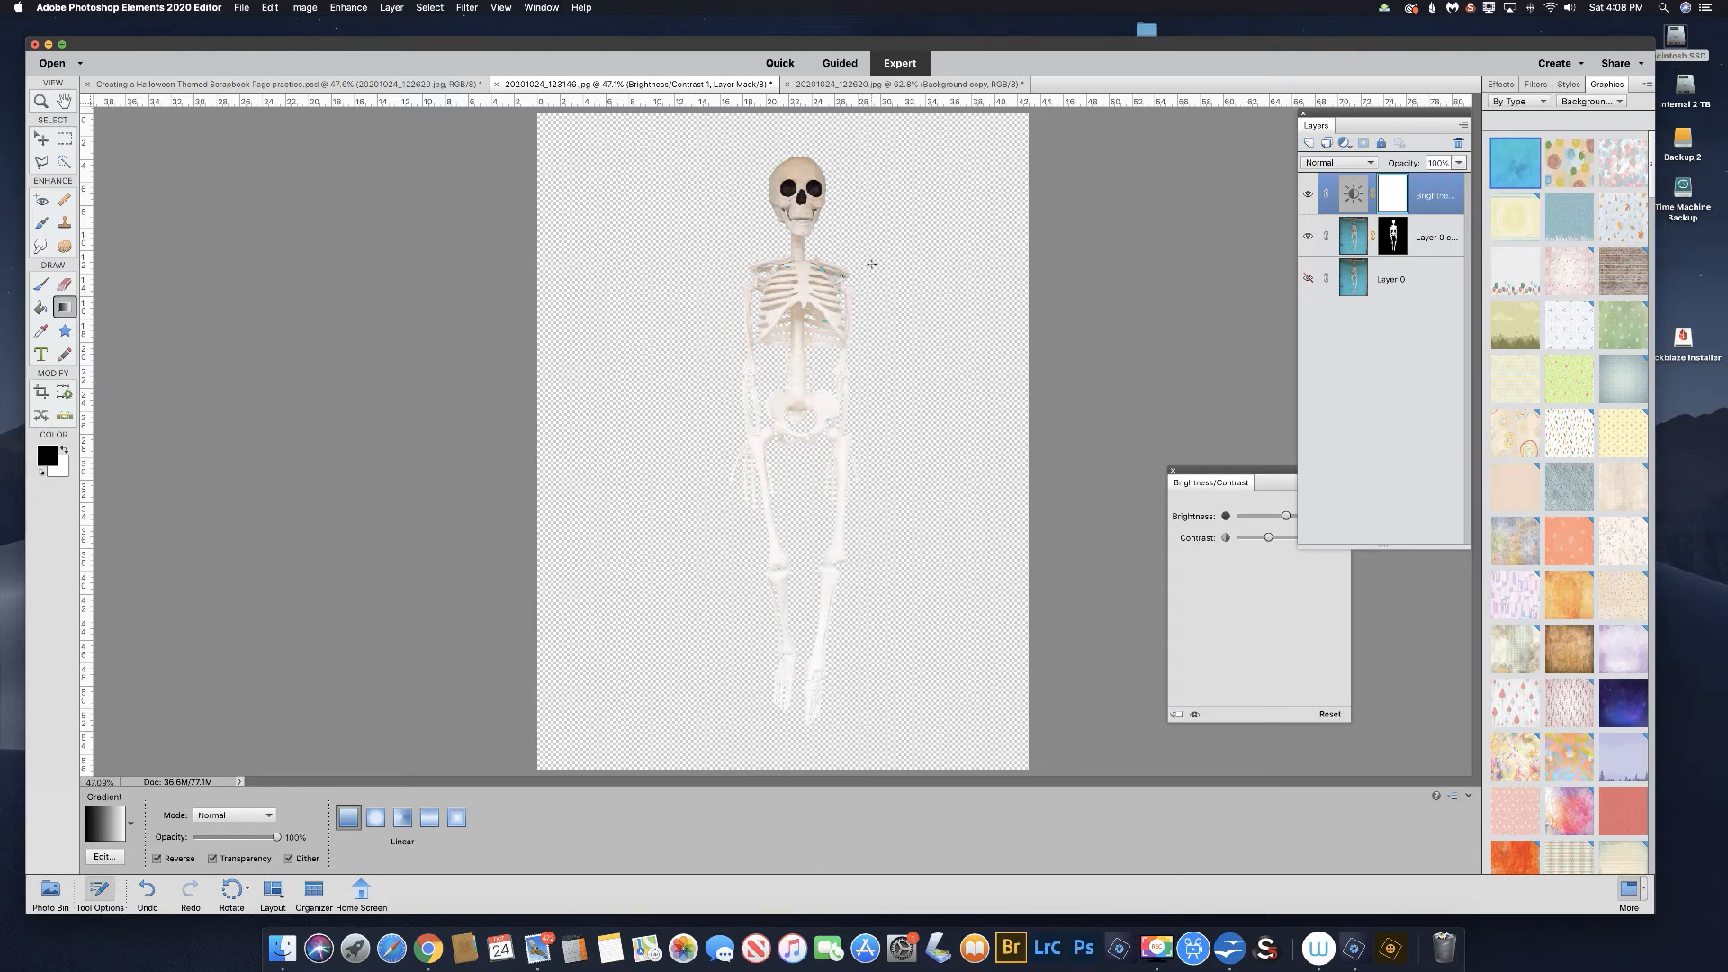
key("super+z")
left_click_drag(850, 241, 853, 456)
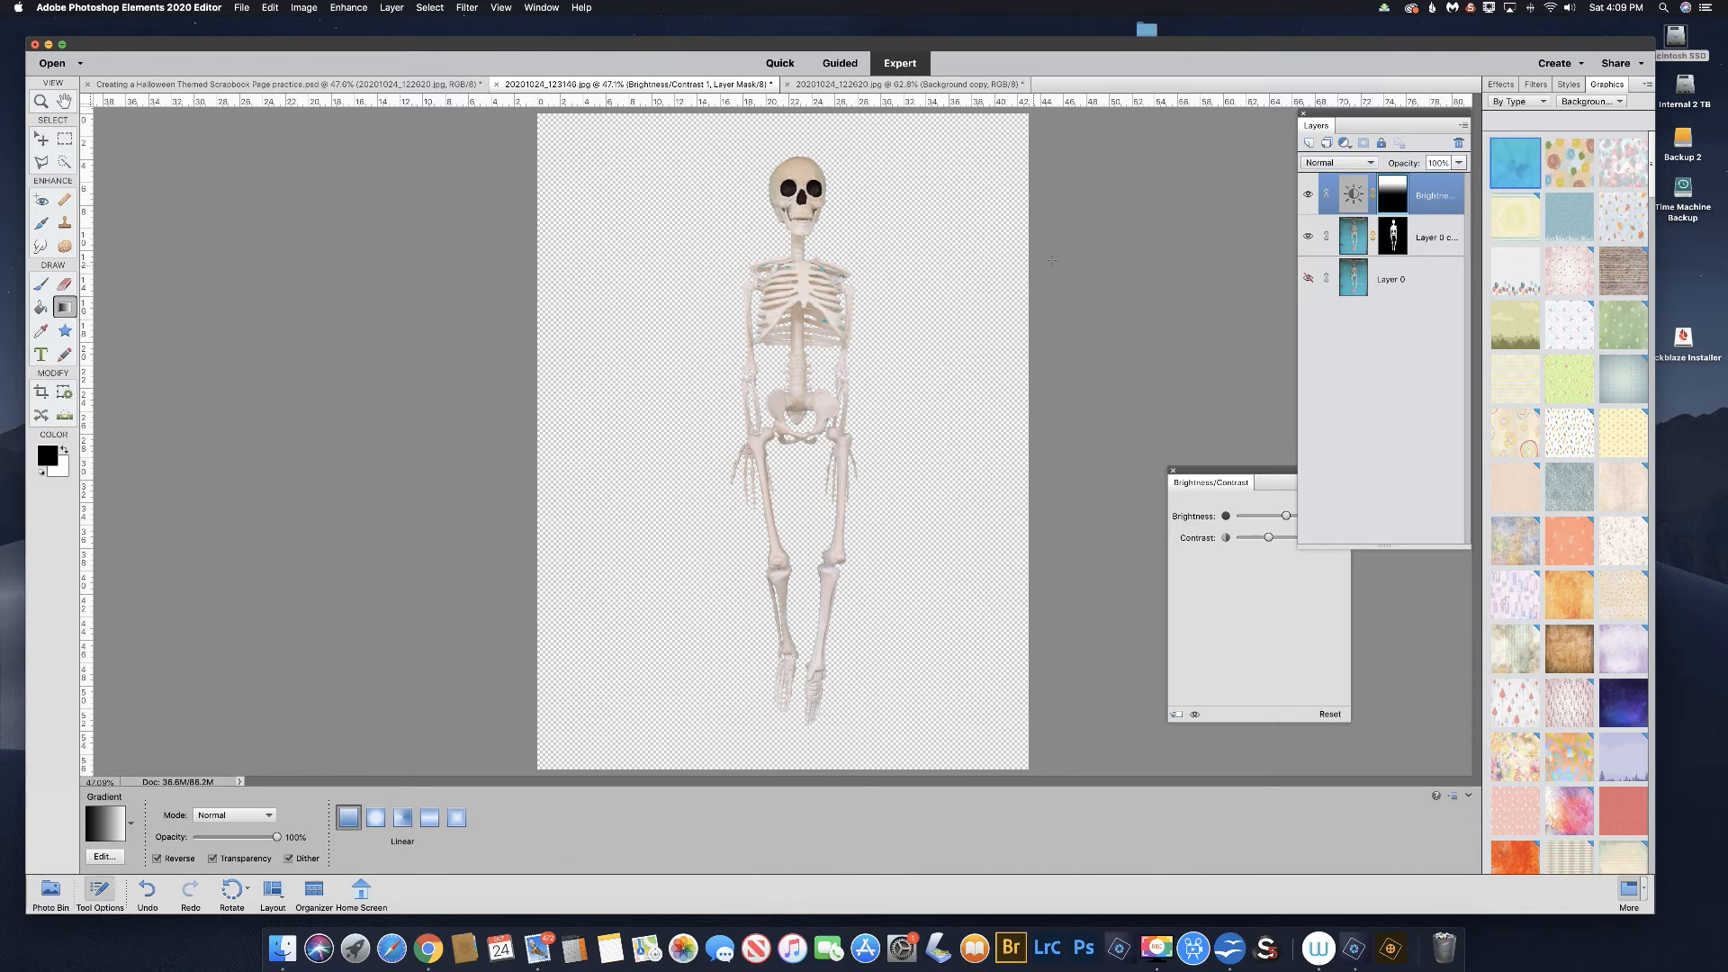
Step: Add a Hue/Saturation adjustment layer on top of the skeleton layers and set Saturation to -100
left_click(1344, 144)
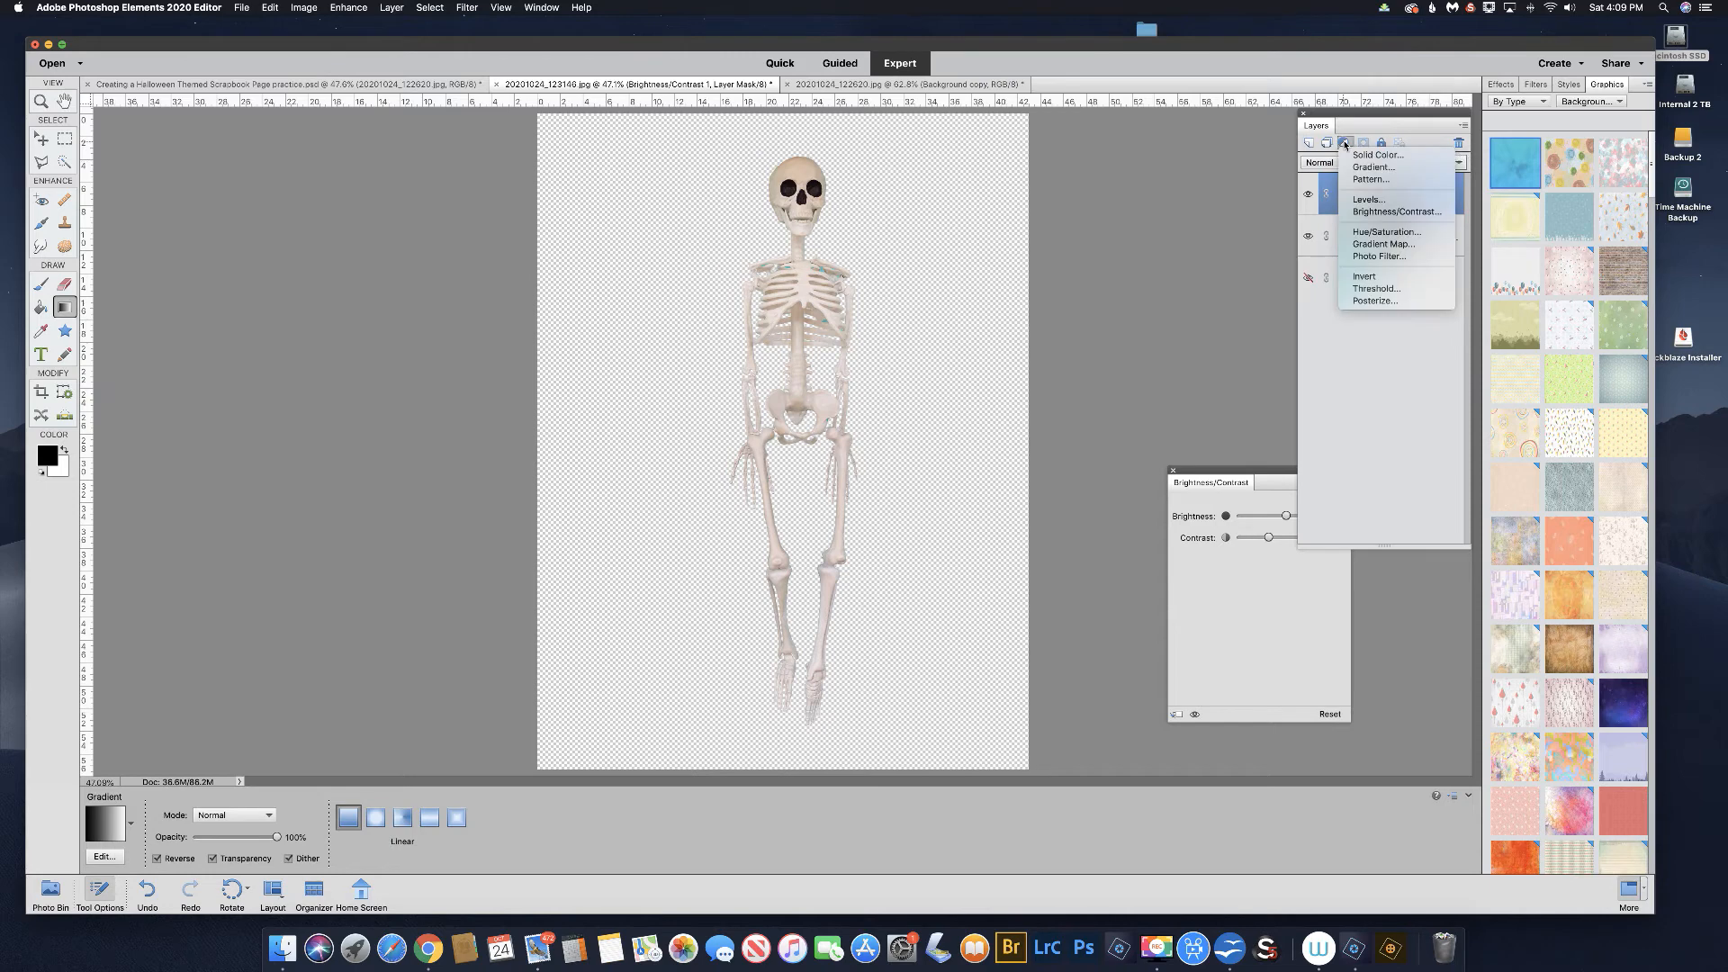
left_click(1386, 232)
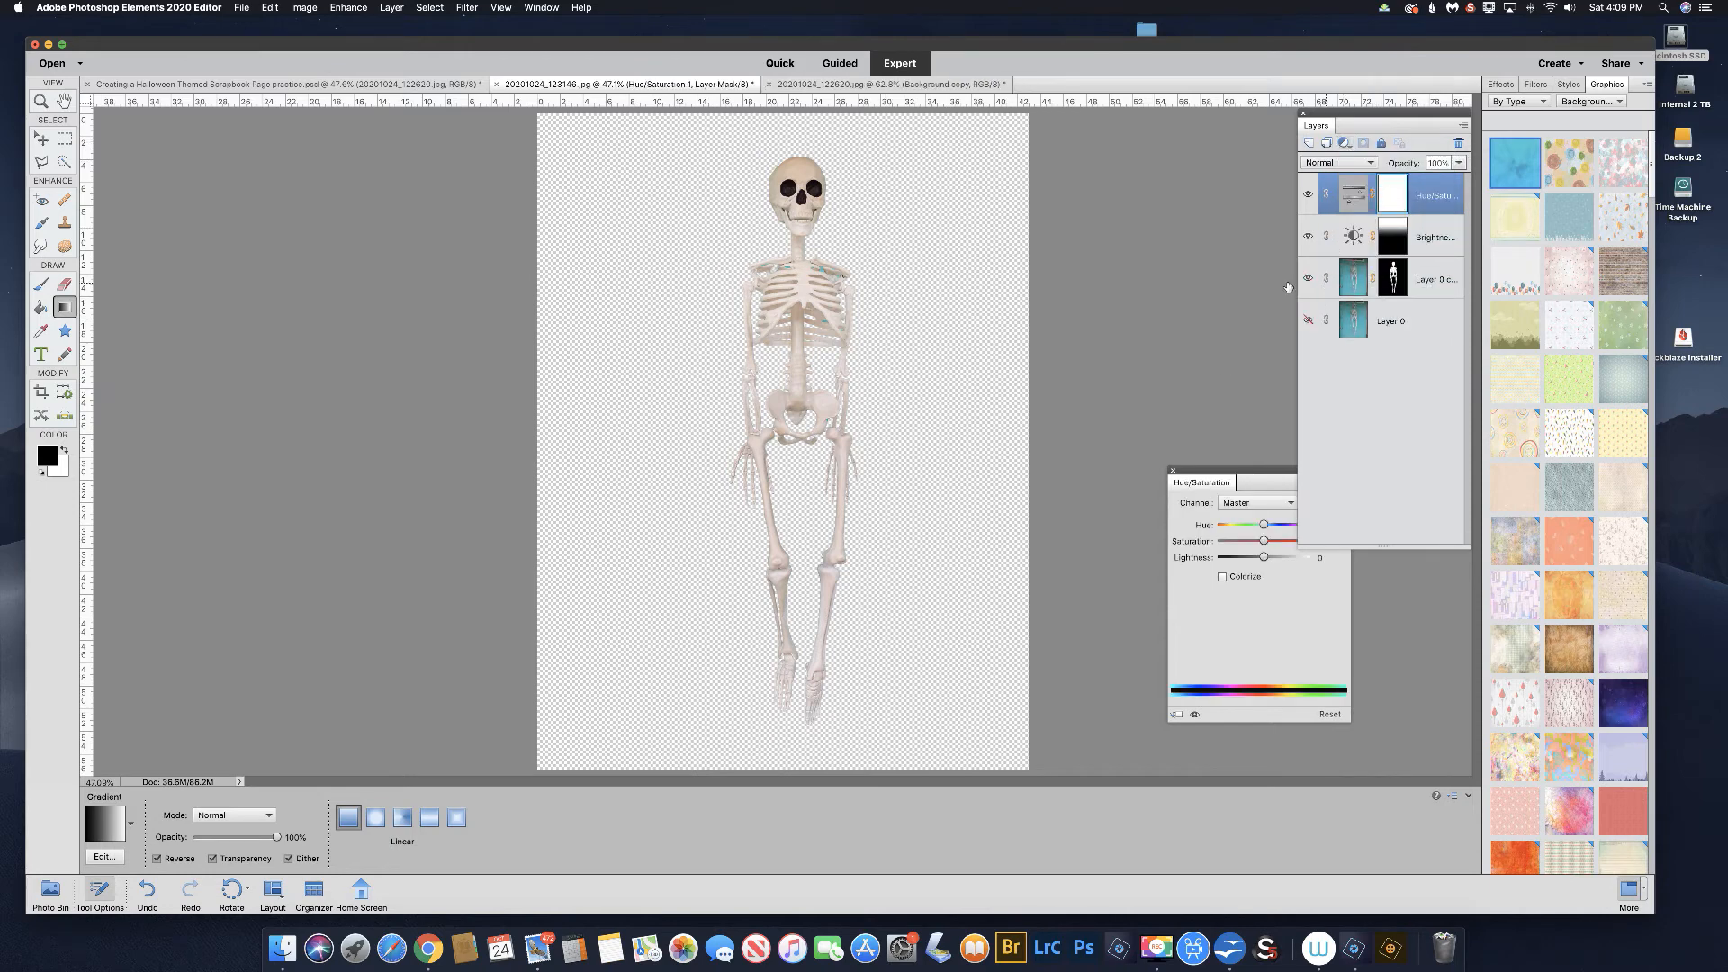
left_click_drag(1263, 540, 1197, 540)
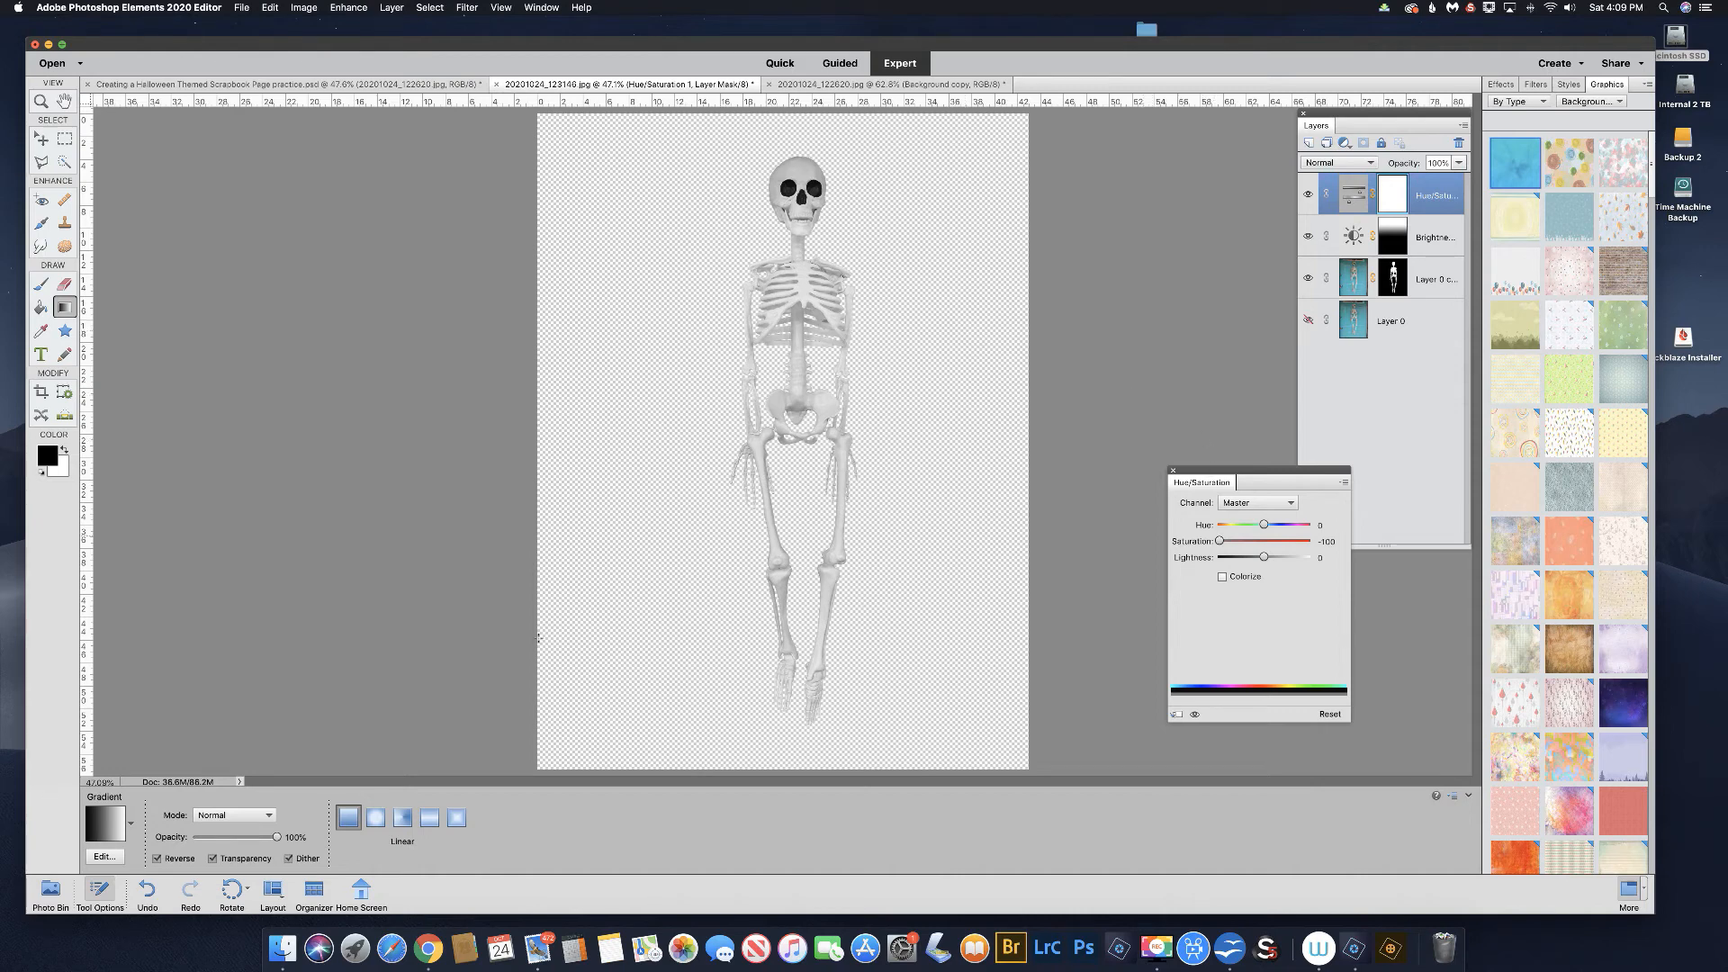
Step: Switch to the Halloween scrapbook page and place the skeleton cutout from the open photos onto it
left_click(280, 85)
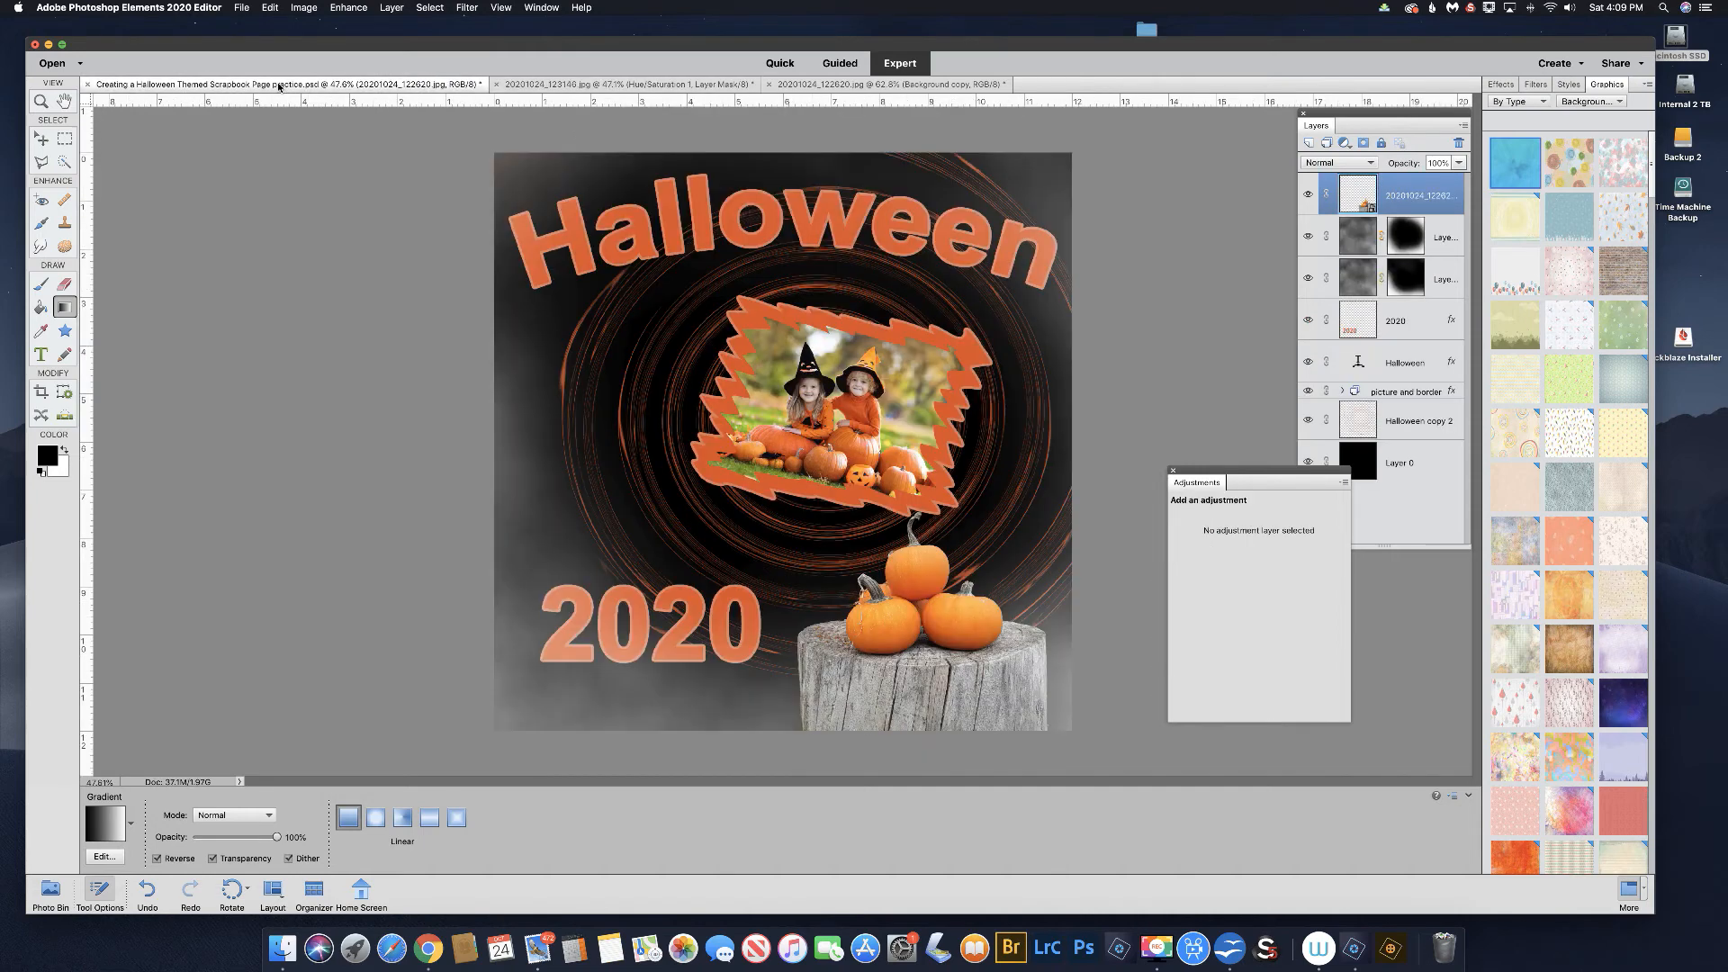
left_click(51, 891)
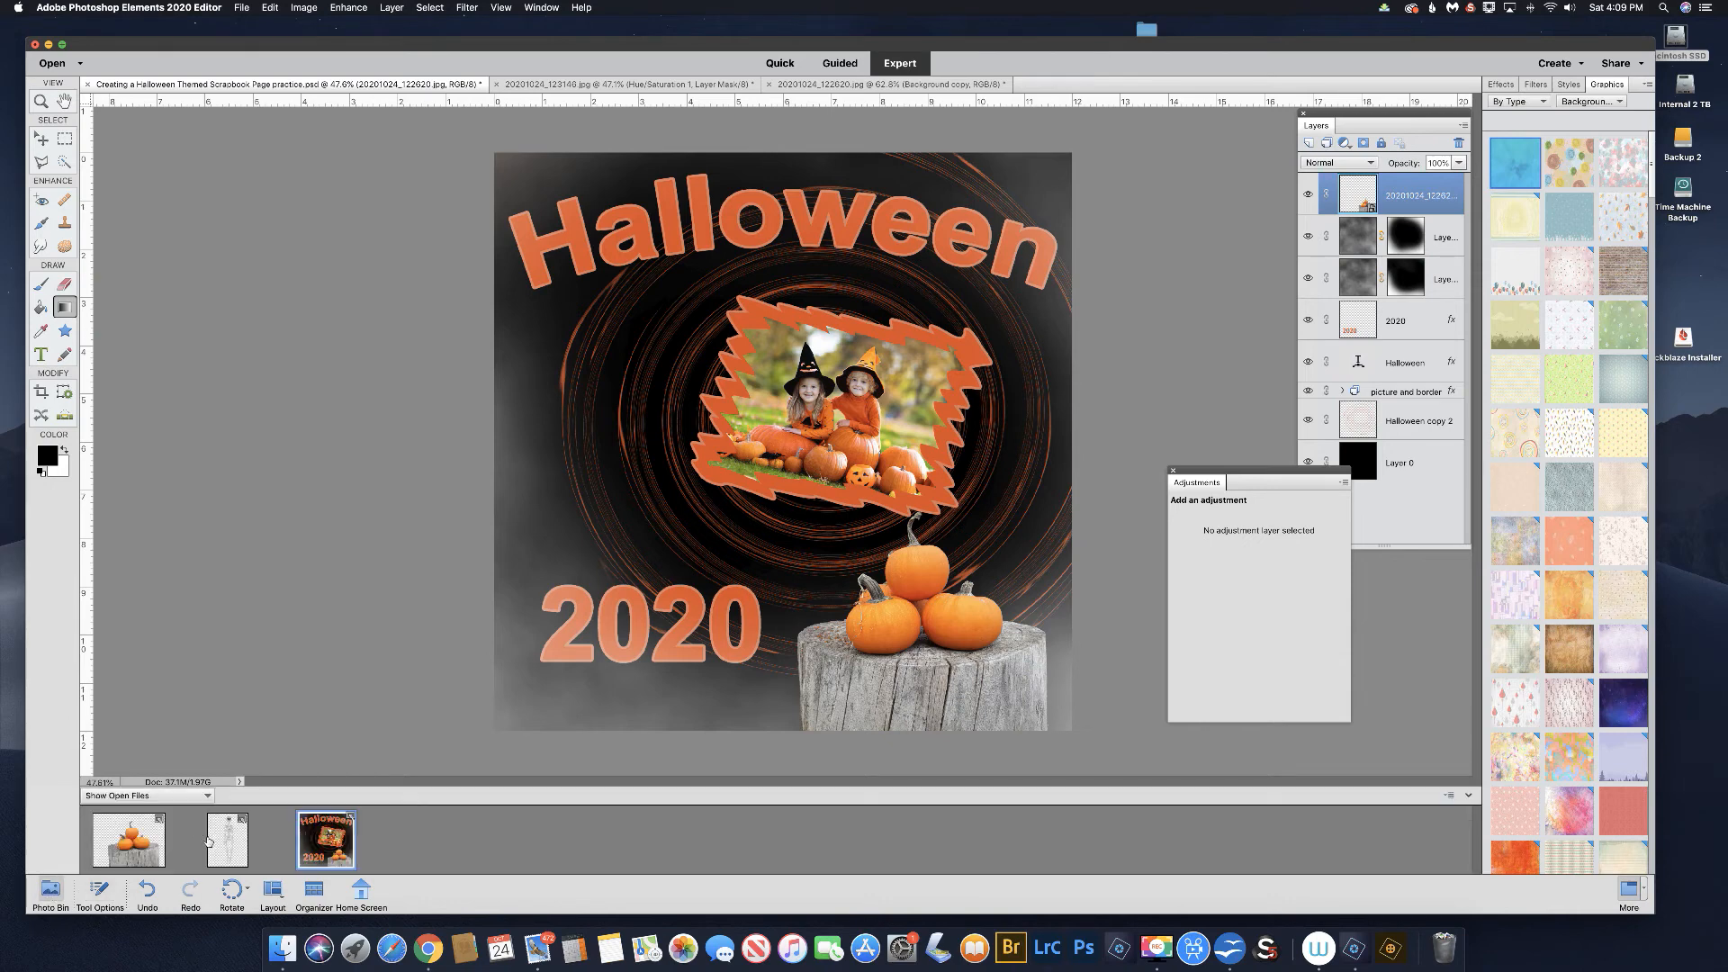
left_click_drag(221, 840, 660, 425)
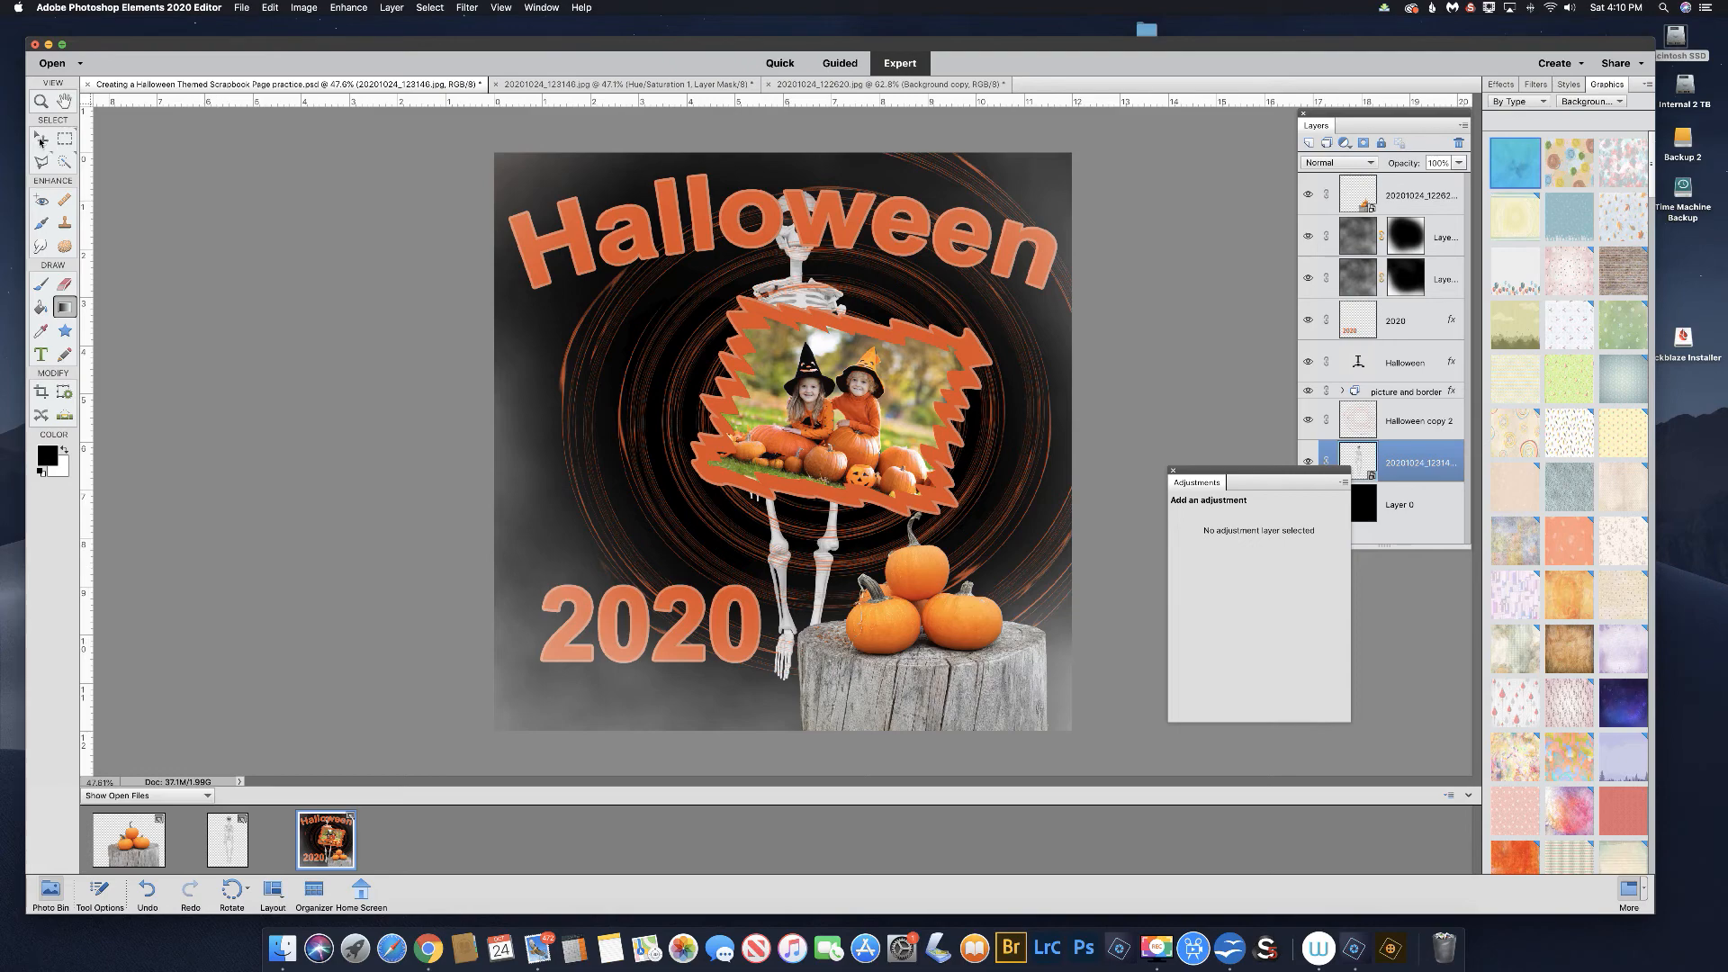
Step: Scale the skeleton to about 16.76% and position it beside the framed photo, below the Halloween title and behind the 2020 text
left_click(41, 140)
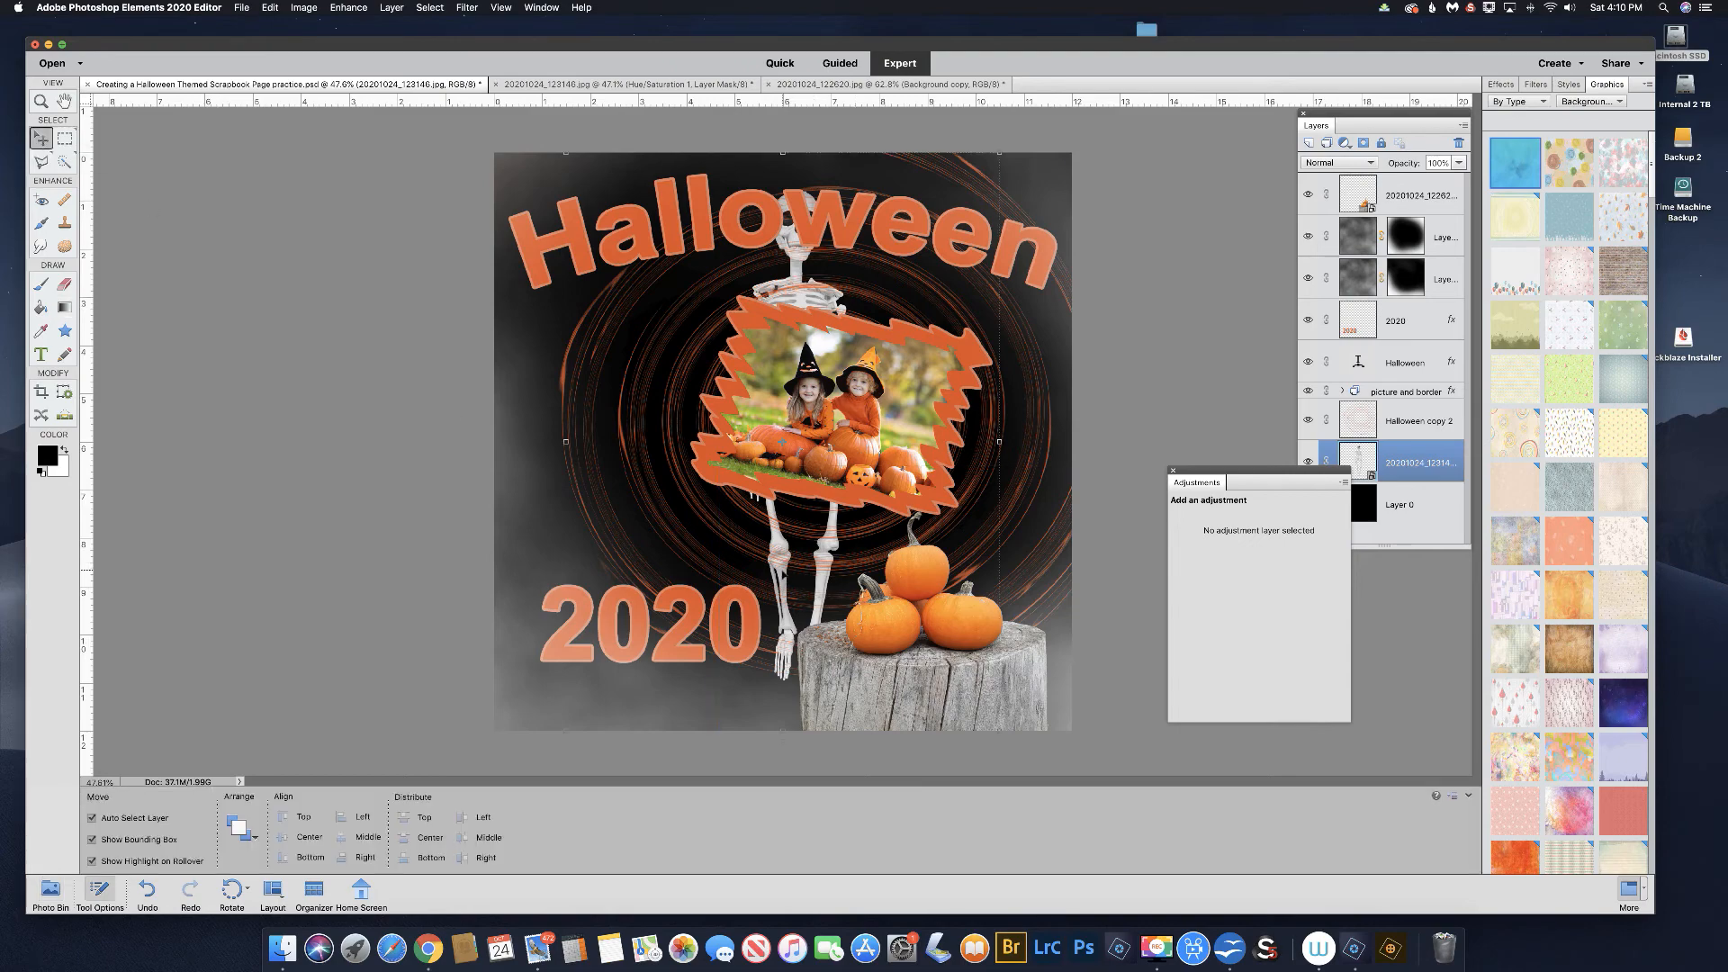
left_click_drag(710, 574, 614, 594)
key("super+t")
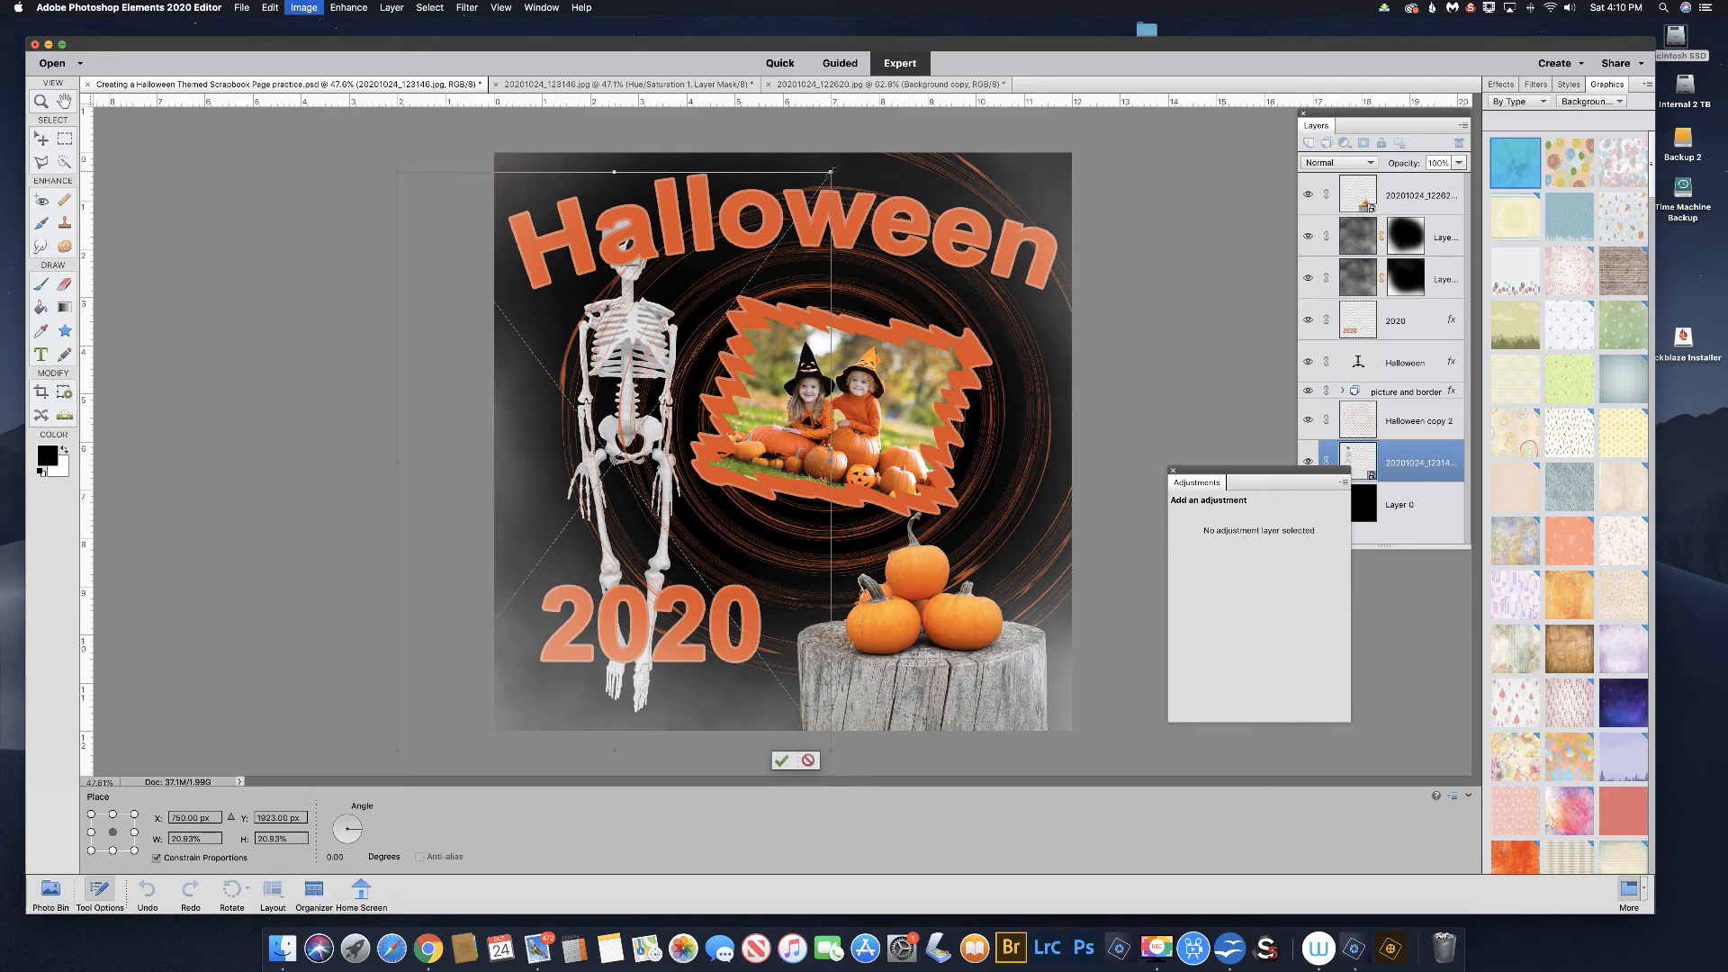
left_click_drag(832, 172, 822, 180)
left_click_drag(752, 243, 720, 275)
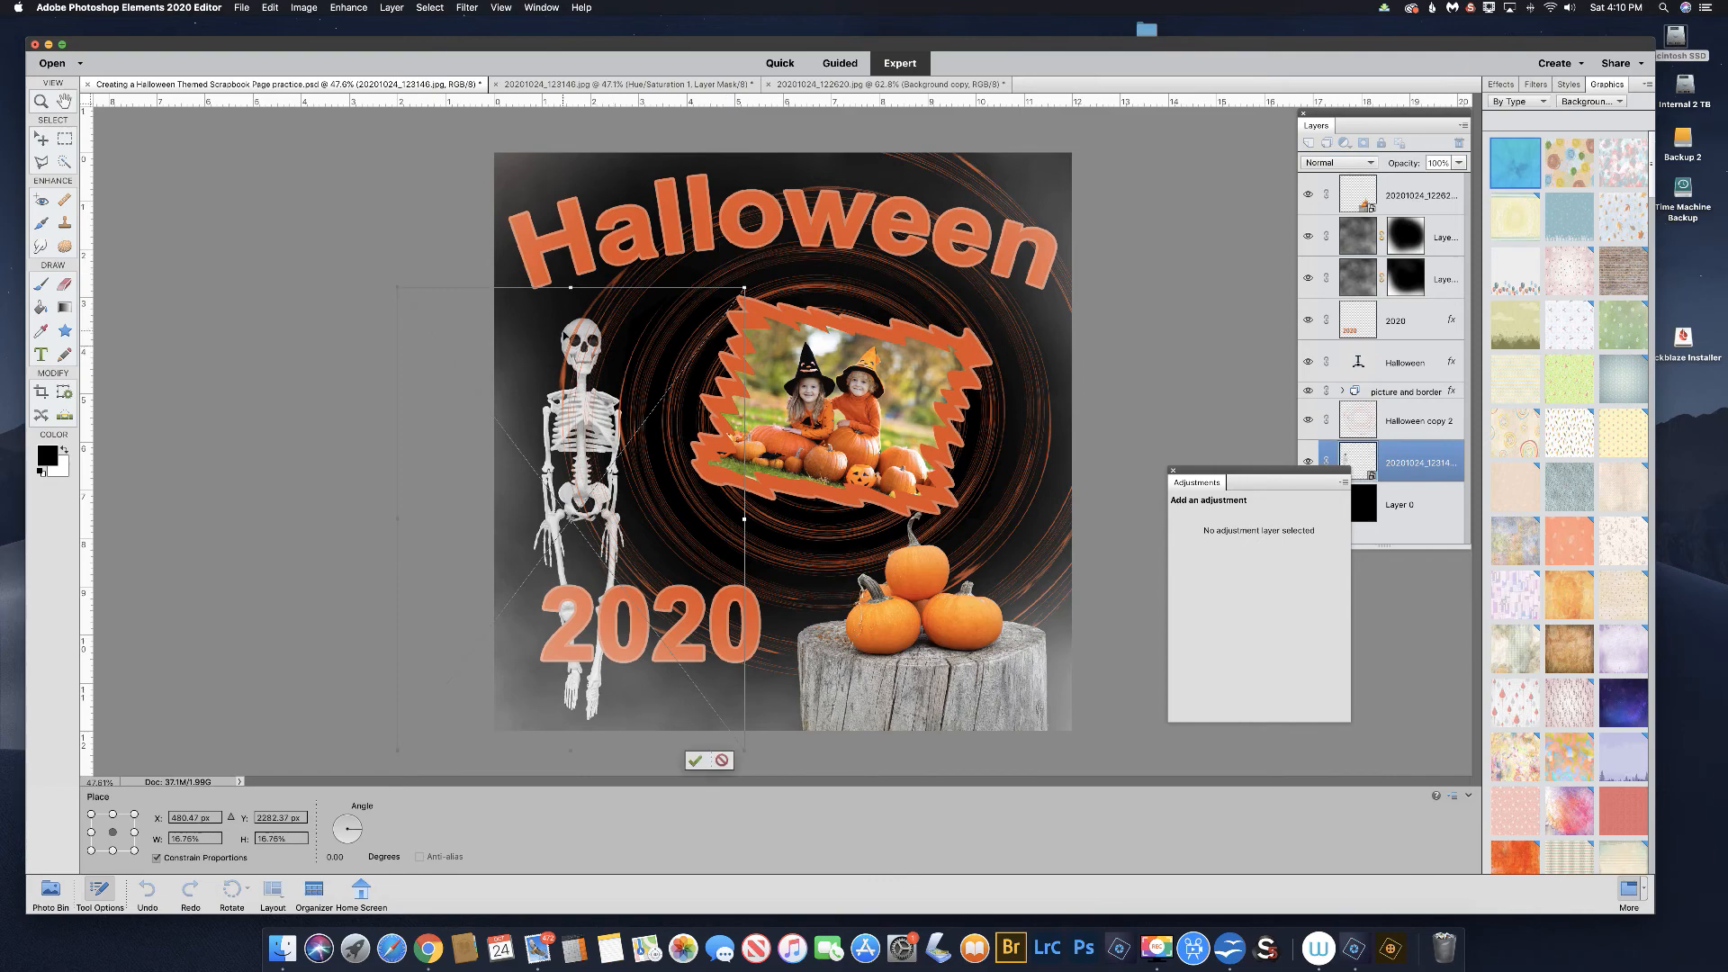
left_click_drag(581, 335, 622, 268)
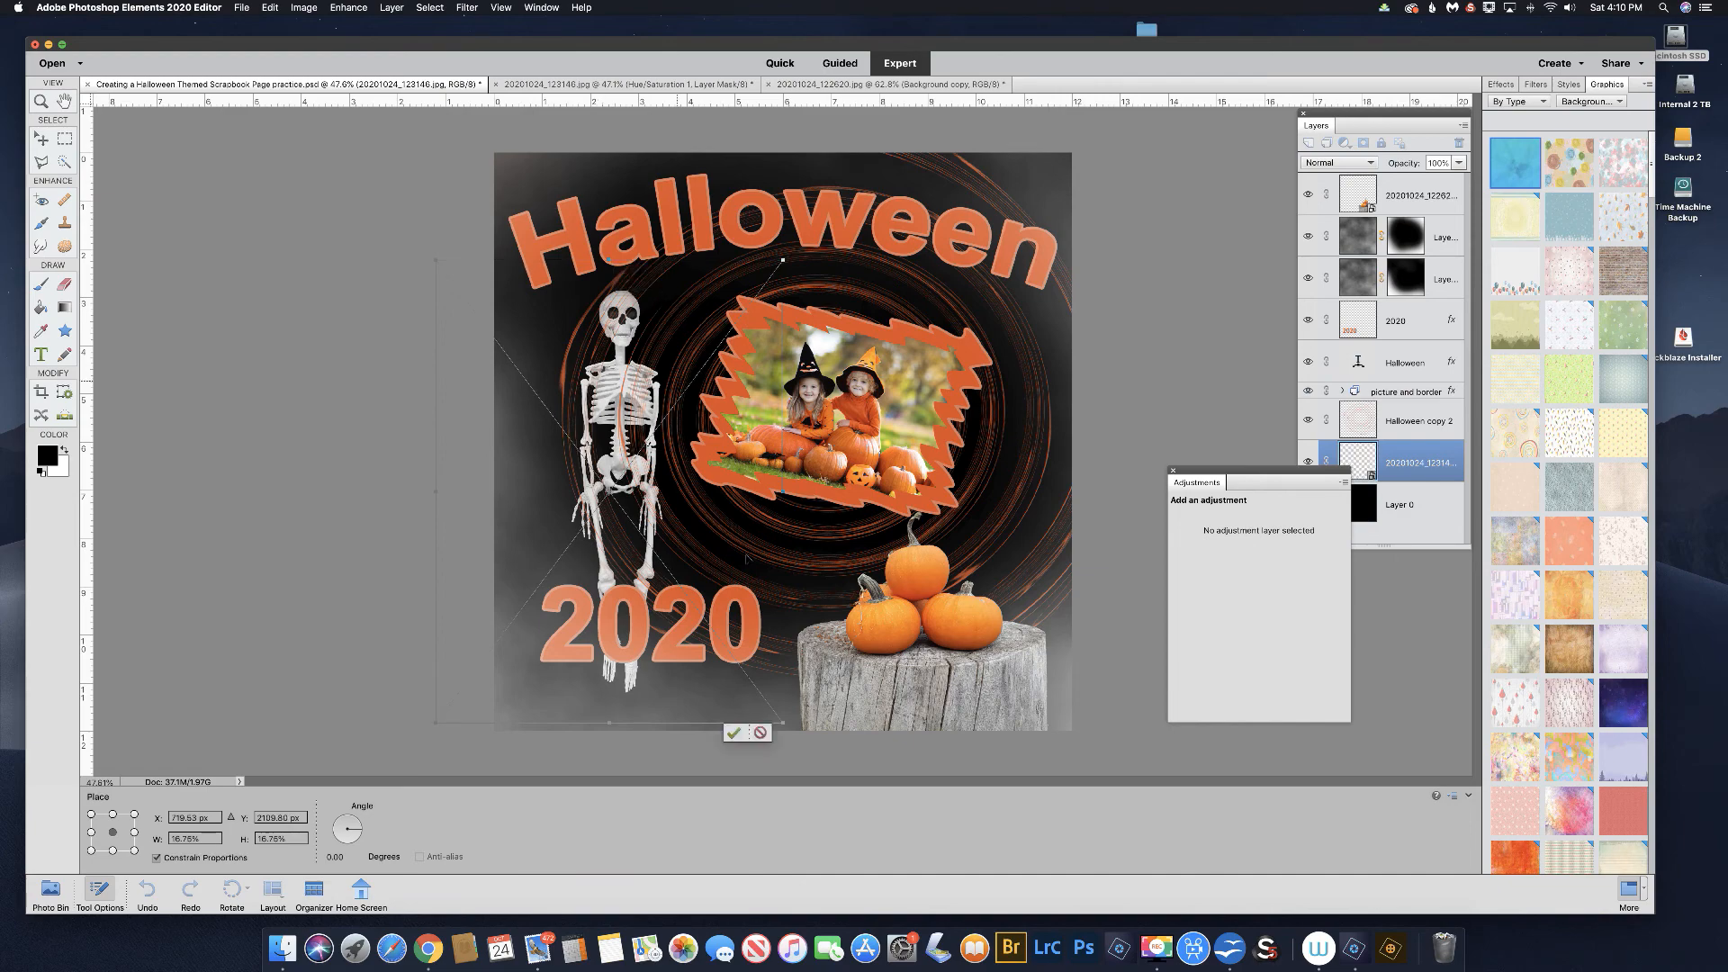
left_click(734, 733)
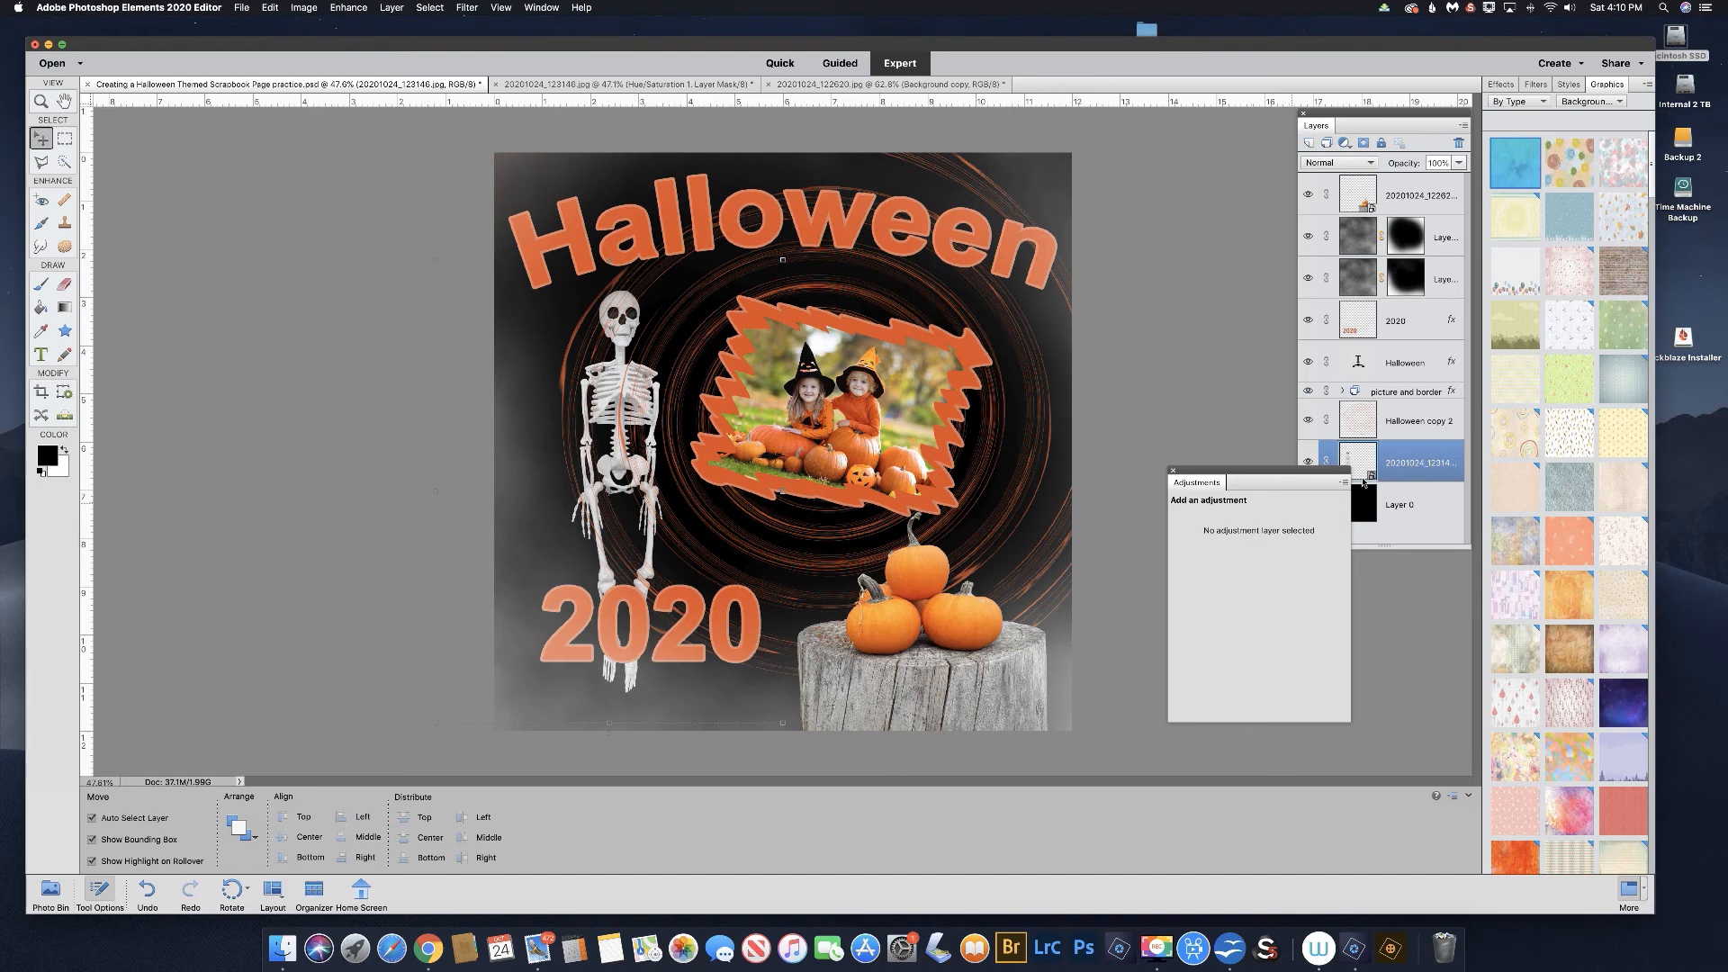
Step: Move the skeleton layer directly above the Halloween copy 2 layer and lower its opacity to about 62%
left_click_drag(1394, 462, 1389, 403)
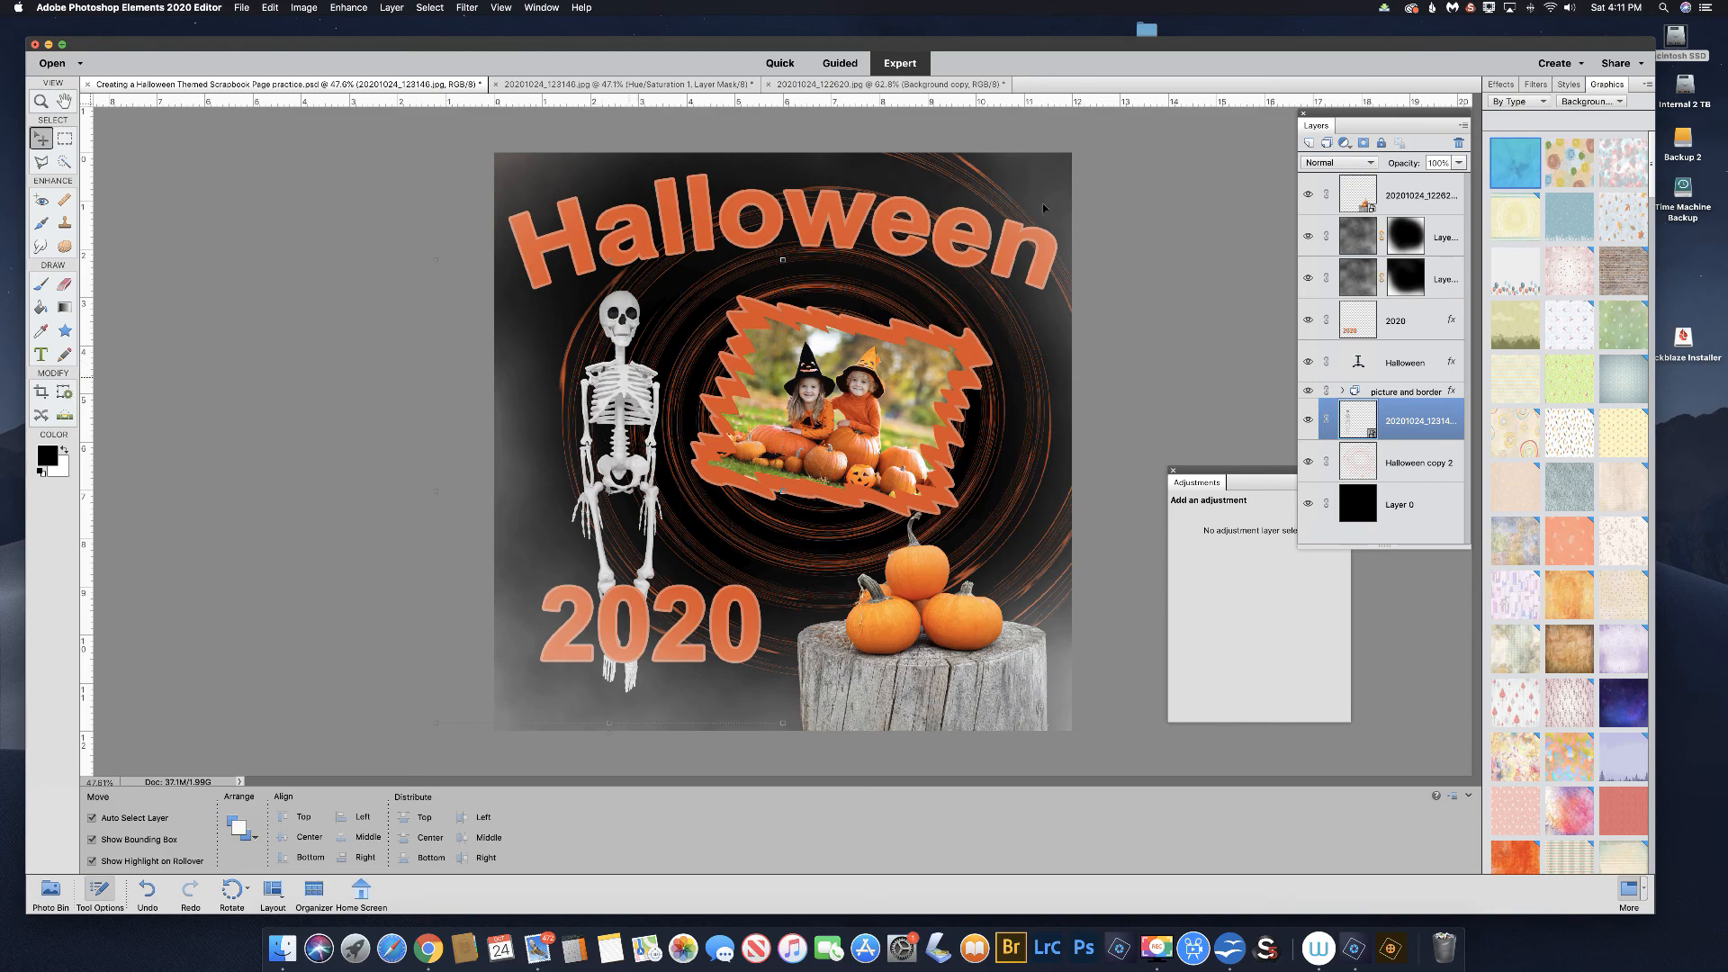
left_click(1460, 164)
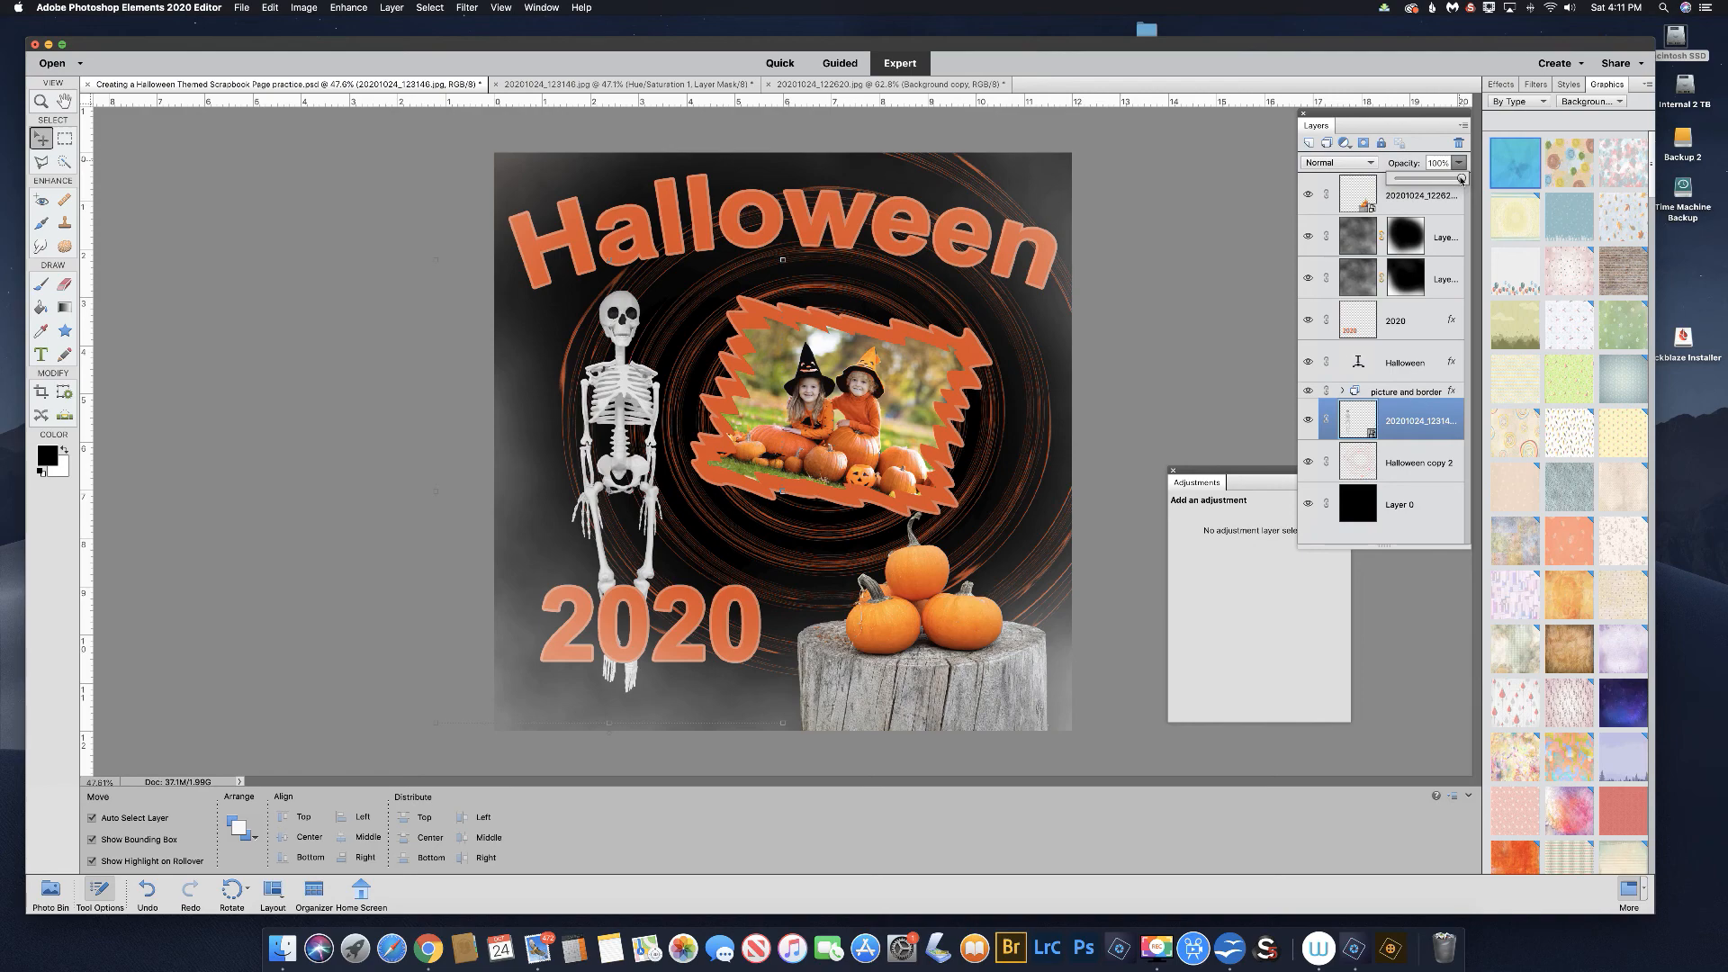
left_click_drag(1462, 179, 1437, 179)
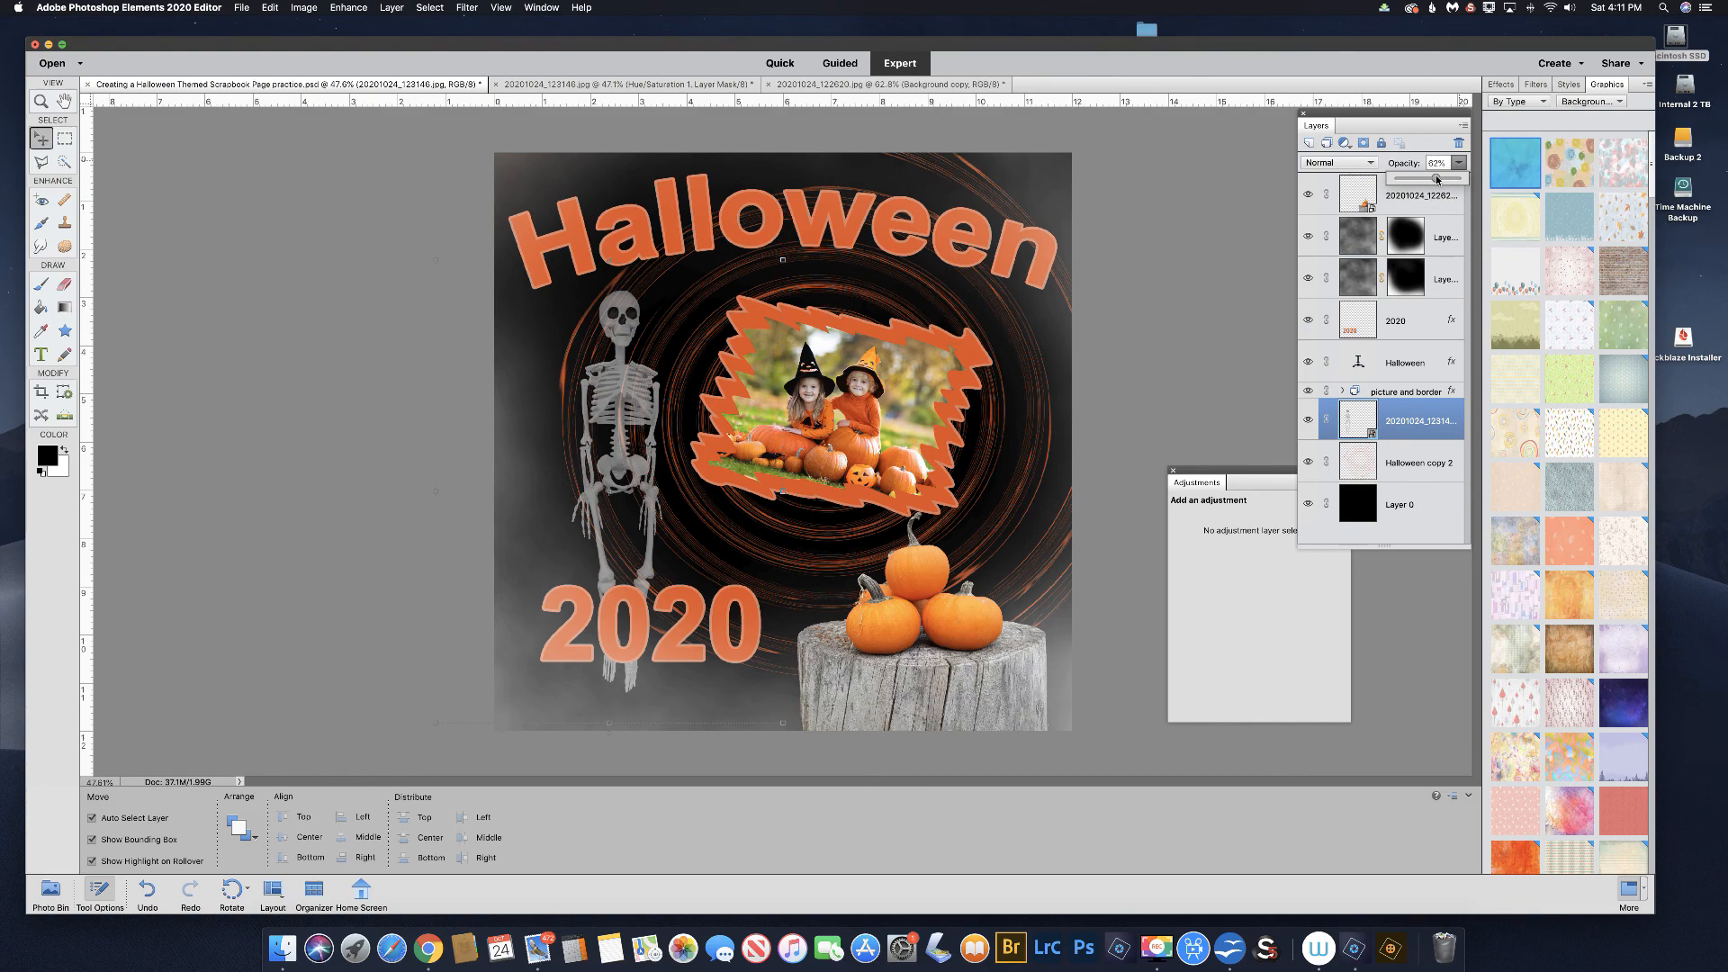
left_click_drag(1437, 179, 1440, 179)
left_click(1234, 373)
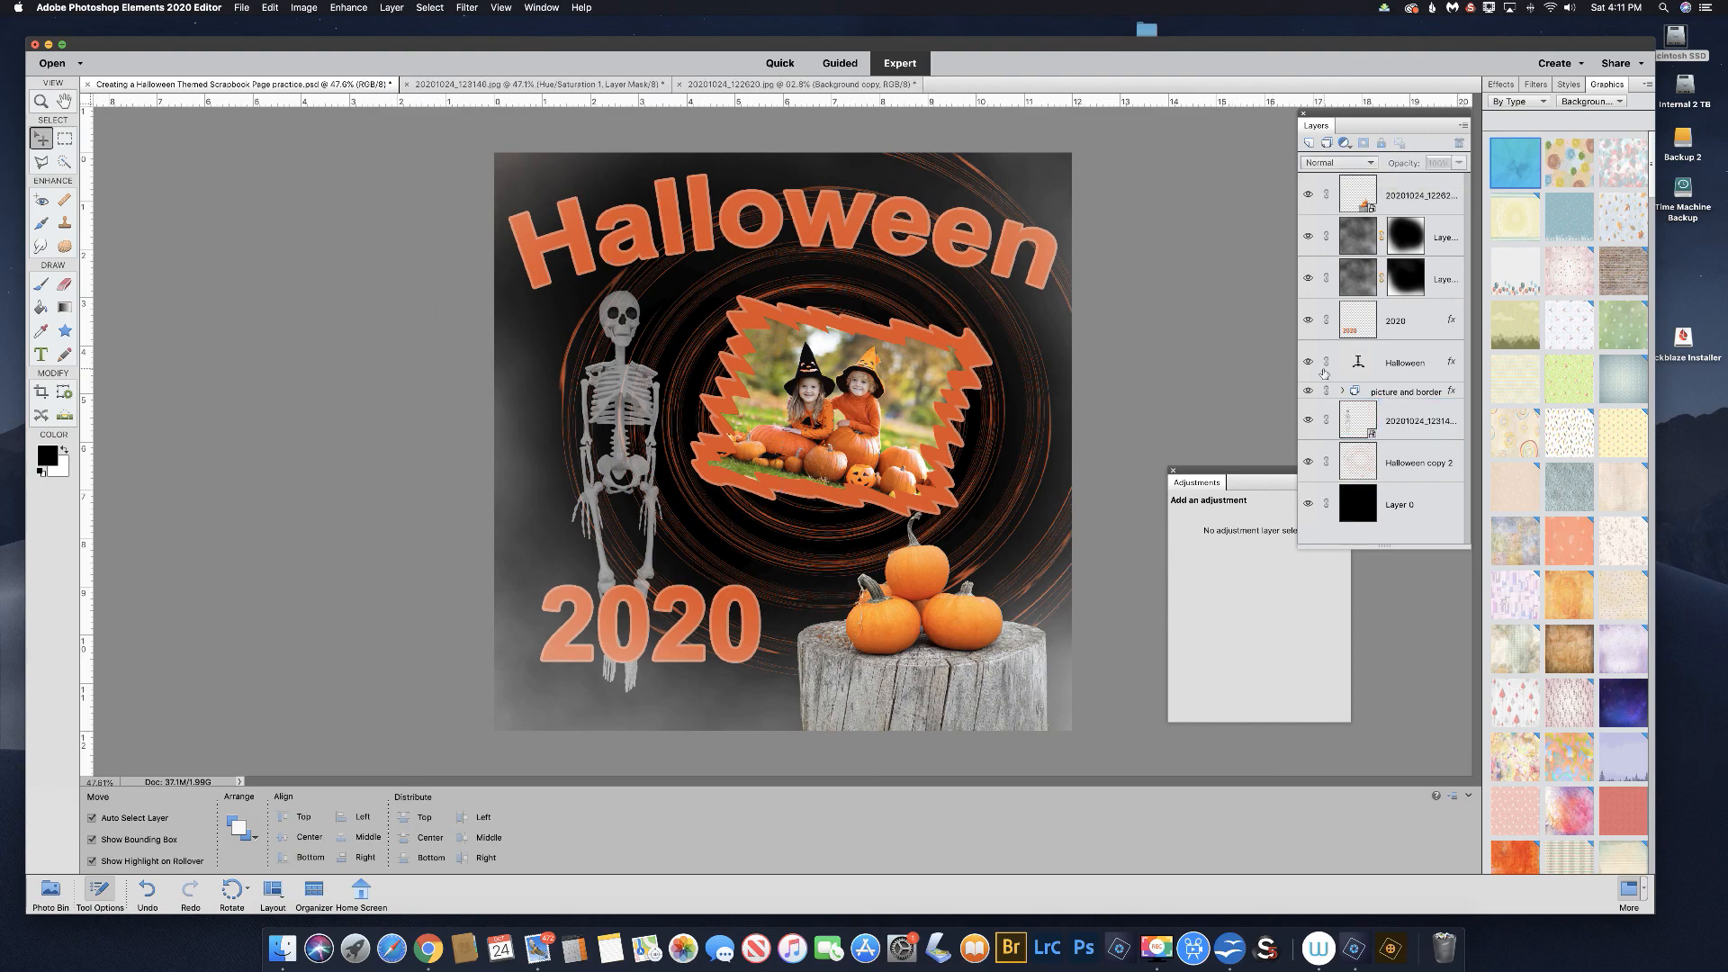